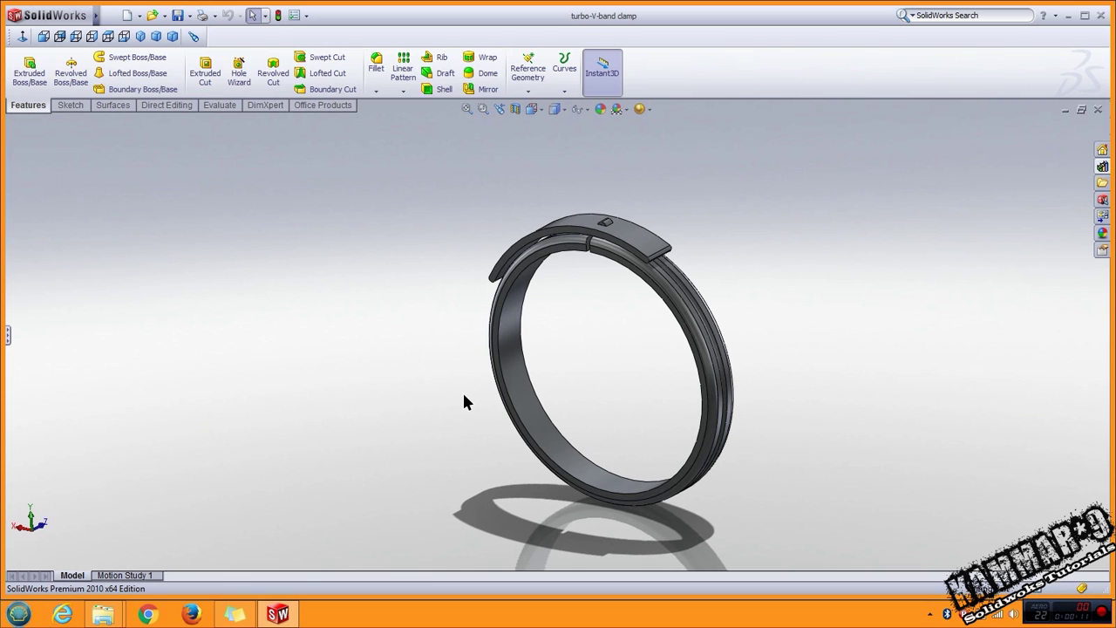
# Step: Close the finished clamp ring part and bring up the New SolidWorks Document dialog
pyautogui.moveTo(471, 400); pyautogui.dragTo(523, 332, button='middle')
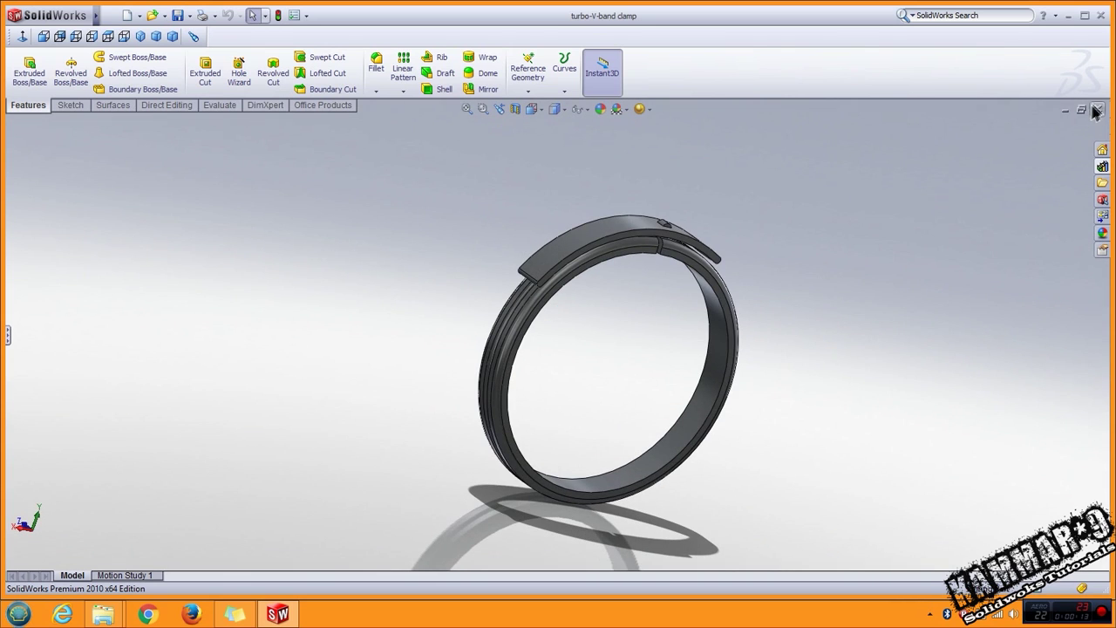
pyautogui.click(1097, 110)
pyautogui.click(127, 15)
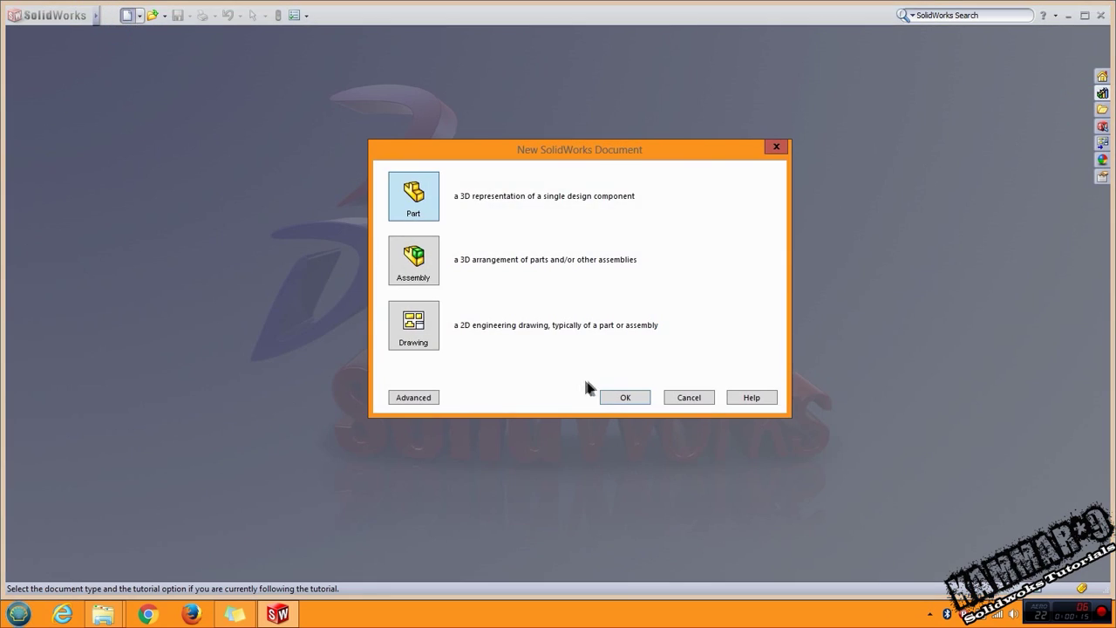
# Step: Start a new part and draw an origin-centred circle in a Front Plane sketch
pyautogui.click(618, 394)
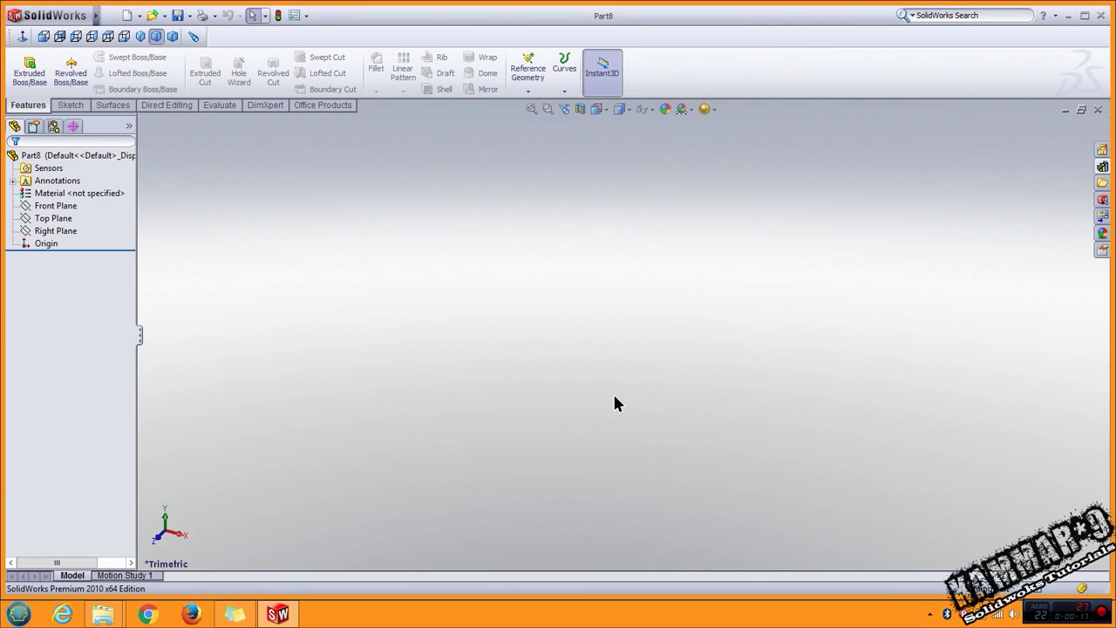
pyautogui.click(54, 206)
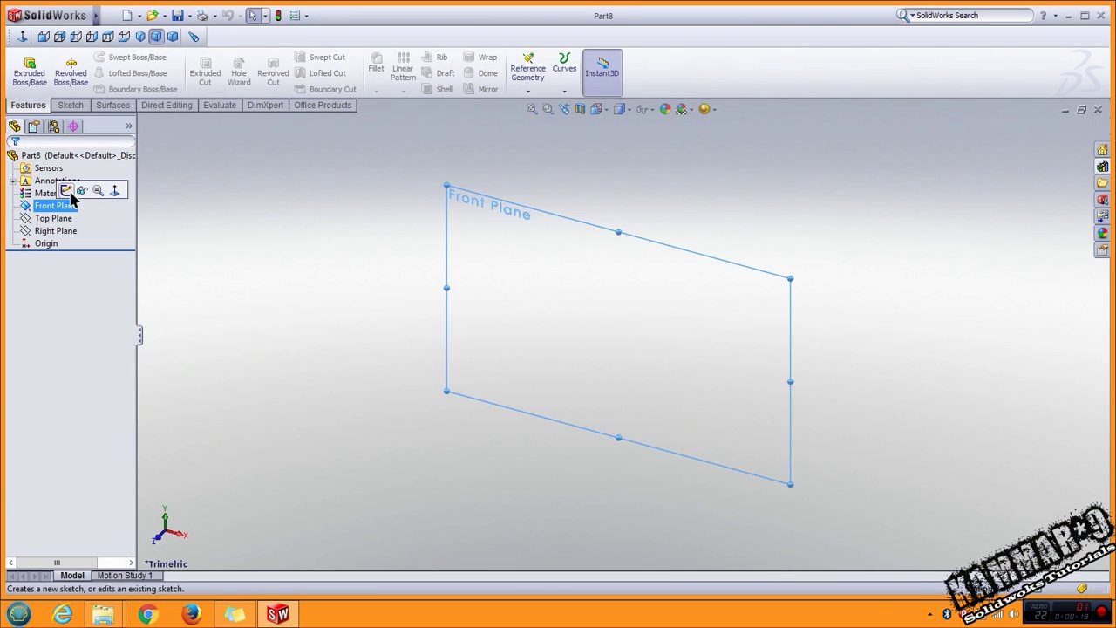
pyautogui.click(72, 188)
pyautogui.click(114, 56)
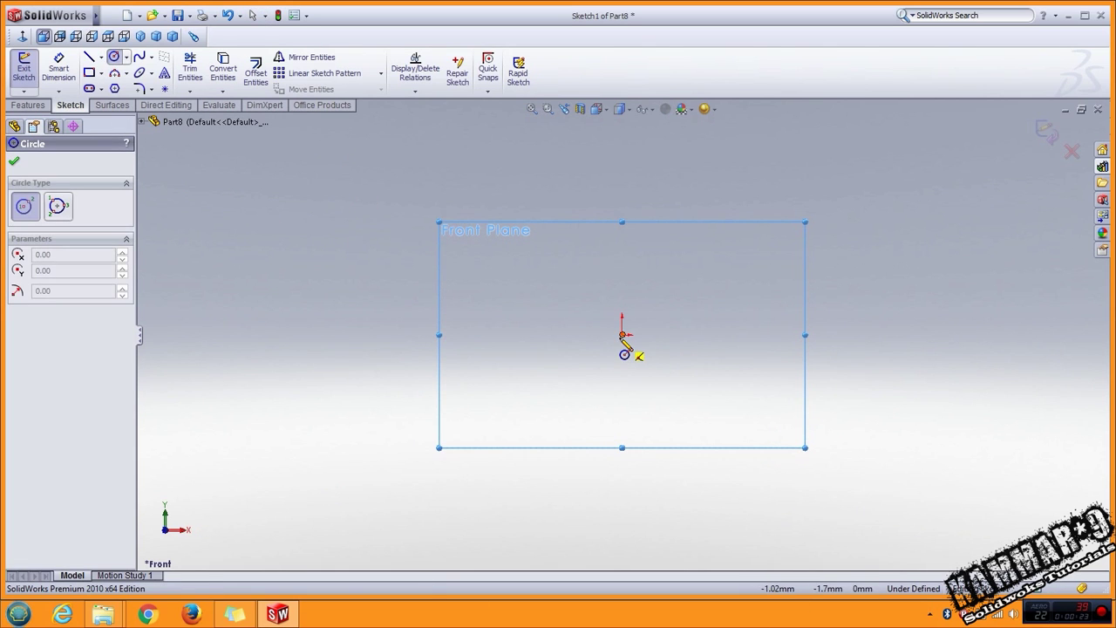
pyautogui.click(622, 334)
pyautogui.click(787, 289)
# Step: Dimension the circle's diameter to 70 mm
pyautogui.moveTo(877, 453); pyautogui.dragTo(890, 383, button='right')
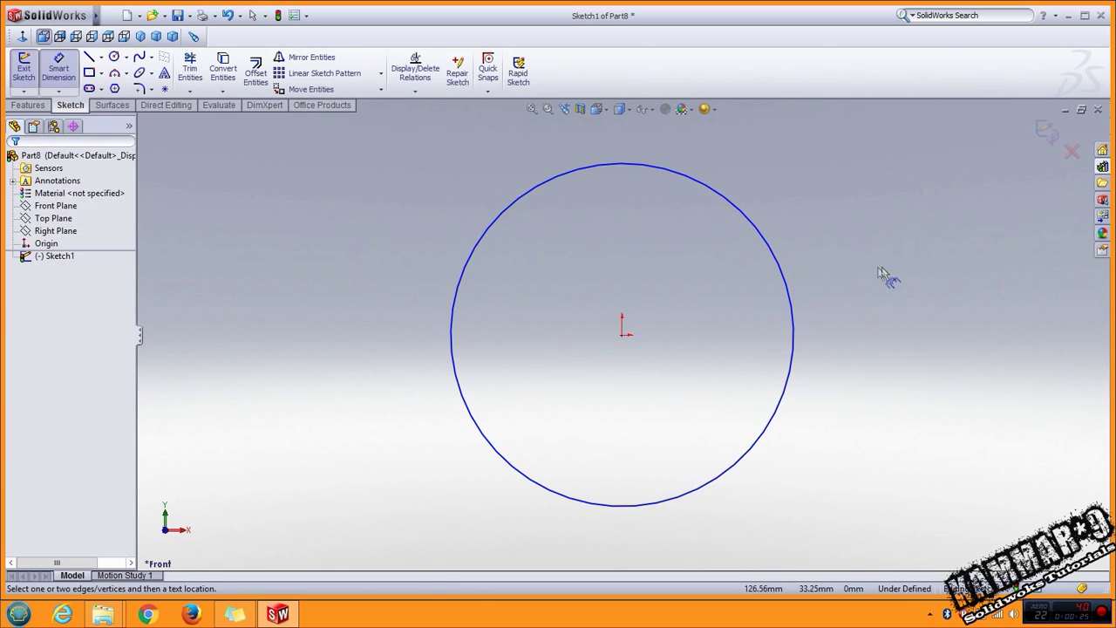
pyautogui.click(780, 268)
pyautogui.click(896, 319)
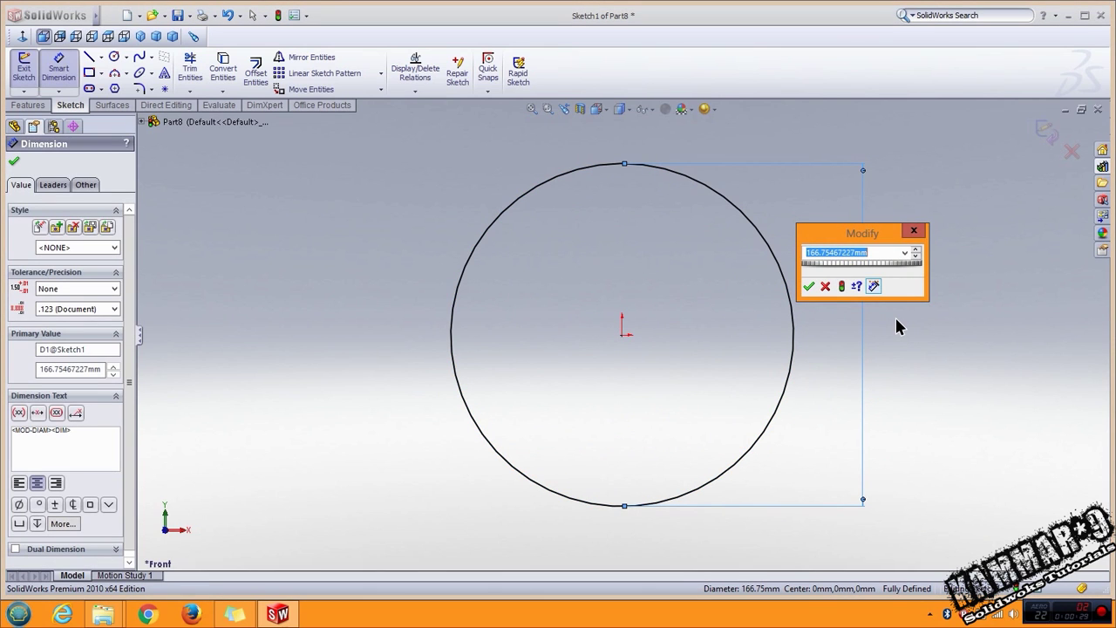
pyautogui.press('Return')
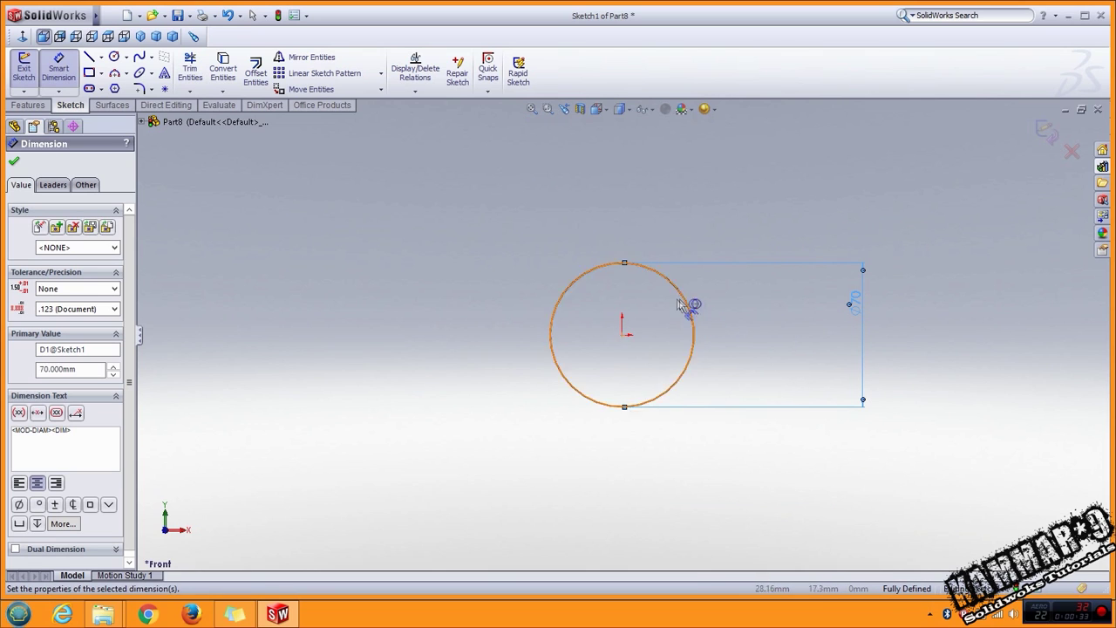
pyautogui.scroll(-3, 690, 254)
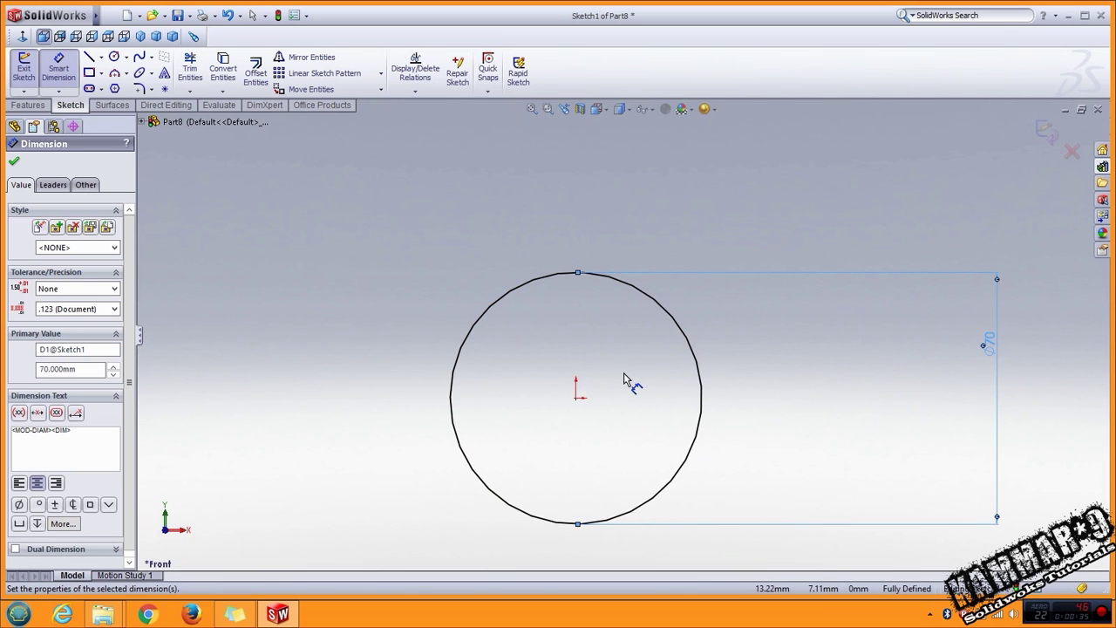
# Step: Offset the 70 mm circle 4 mm outward in one direction only
pyautogui.click(255, 72)
pyautogui.click(528, 283)
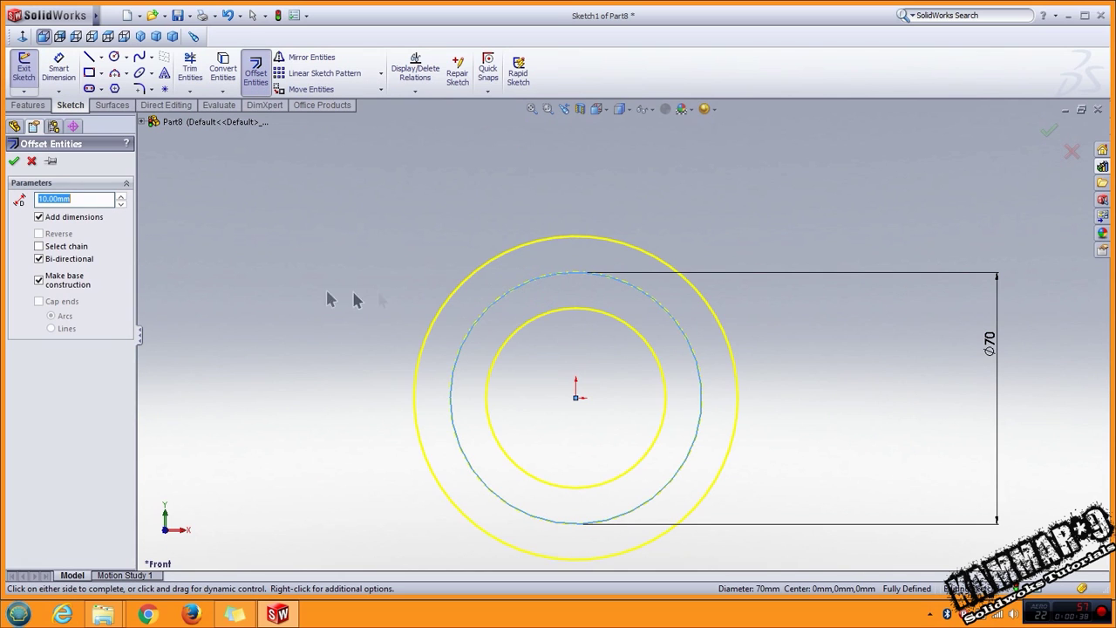
pyautogui.click(50, 259)
pyautogui.click(45, 277)
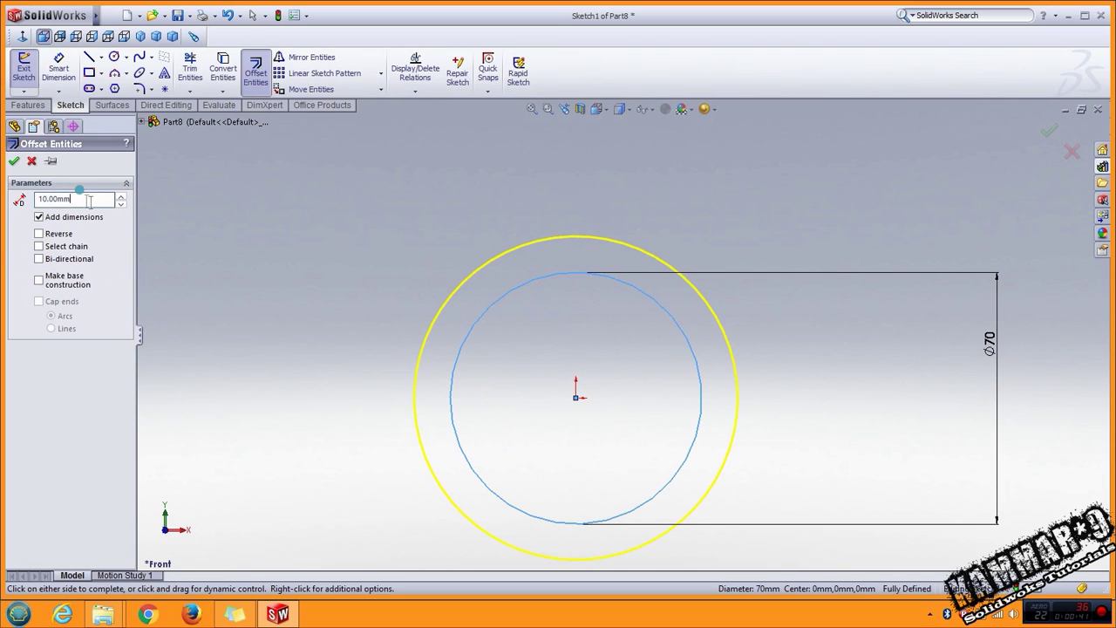
pyautogui.doubleClick(89, 201)
pyautogui.press('Return')
pyautogui.click(14, 162)
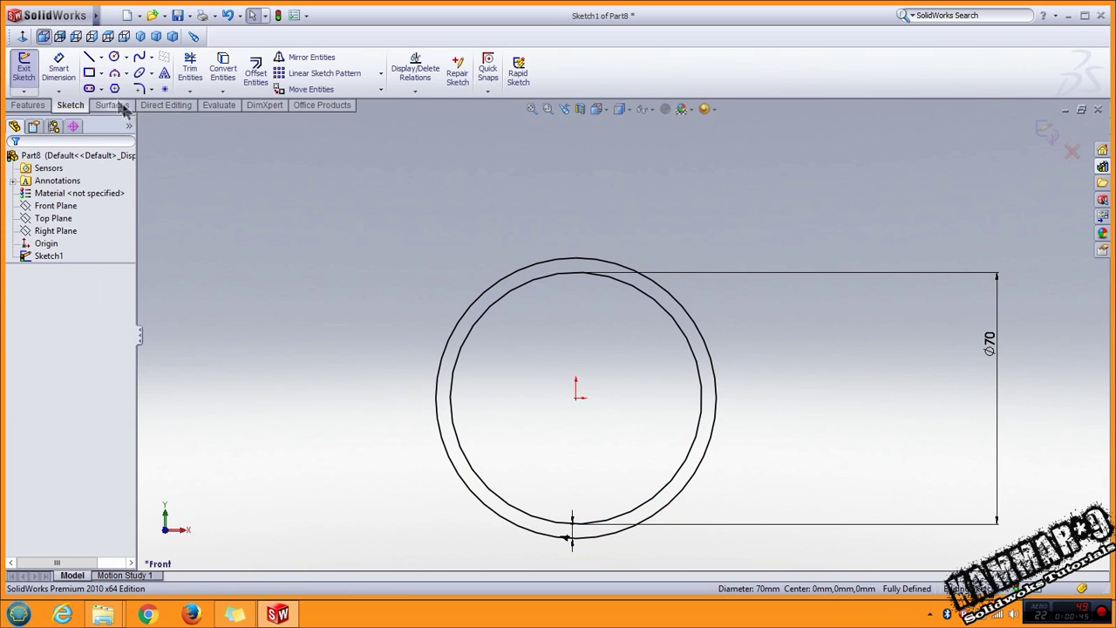
# Step: Draw two lines up from the origin and set the angle between them to 2°
pyautogui.click(91, 57)
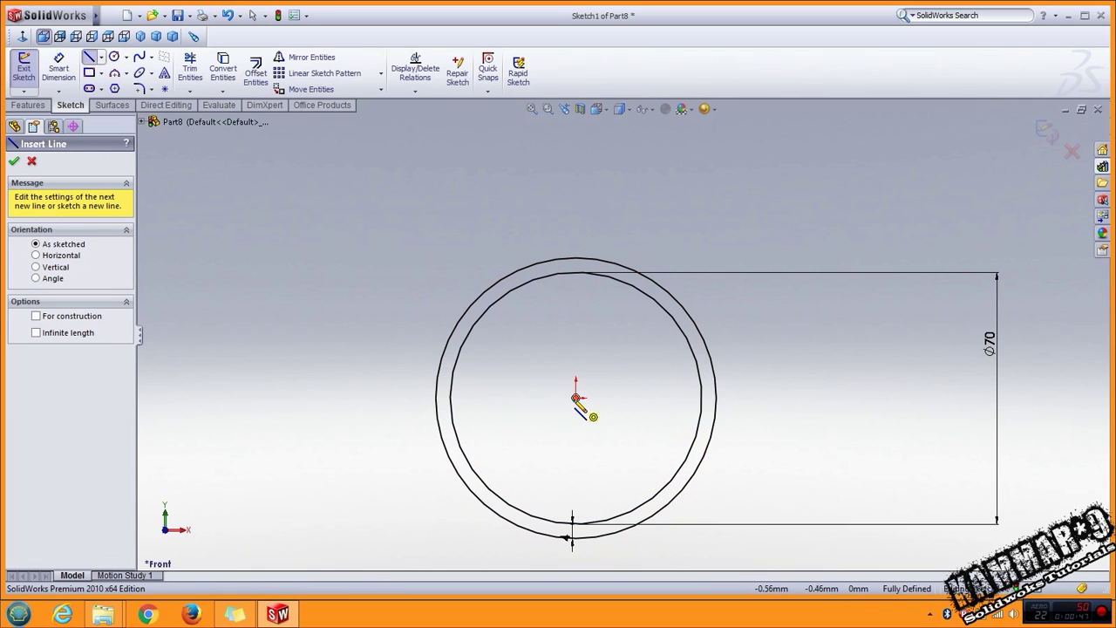
pyautogui.moveTo(575, 398); pyautogui.dragTo(576, 220)
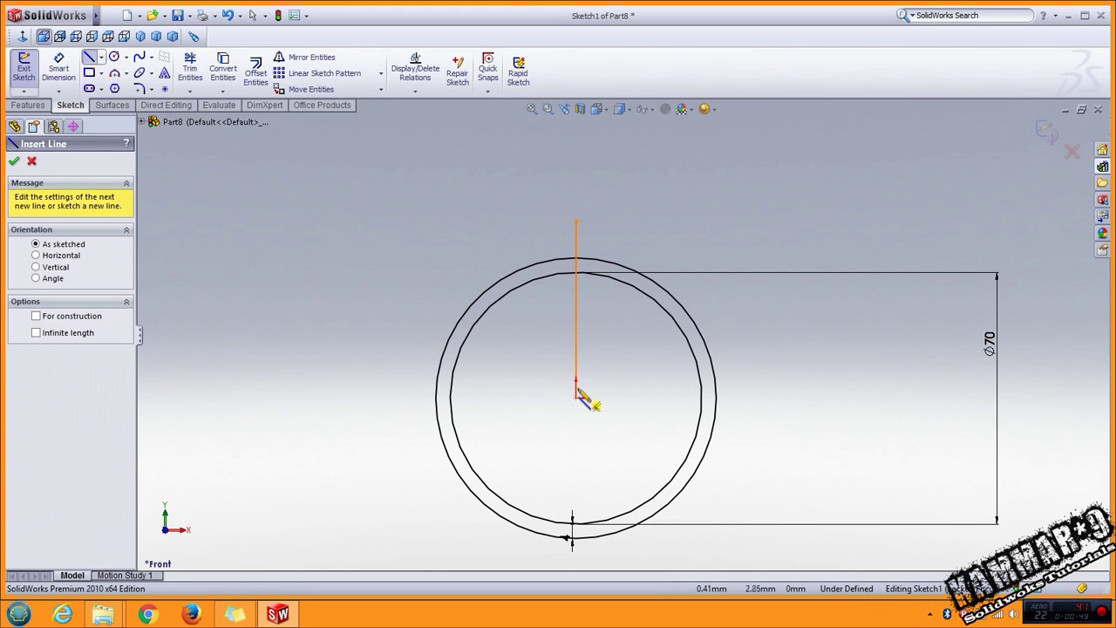
pyautogui.moveTo(578, 398); pyautogui.dragTo(615, 203)
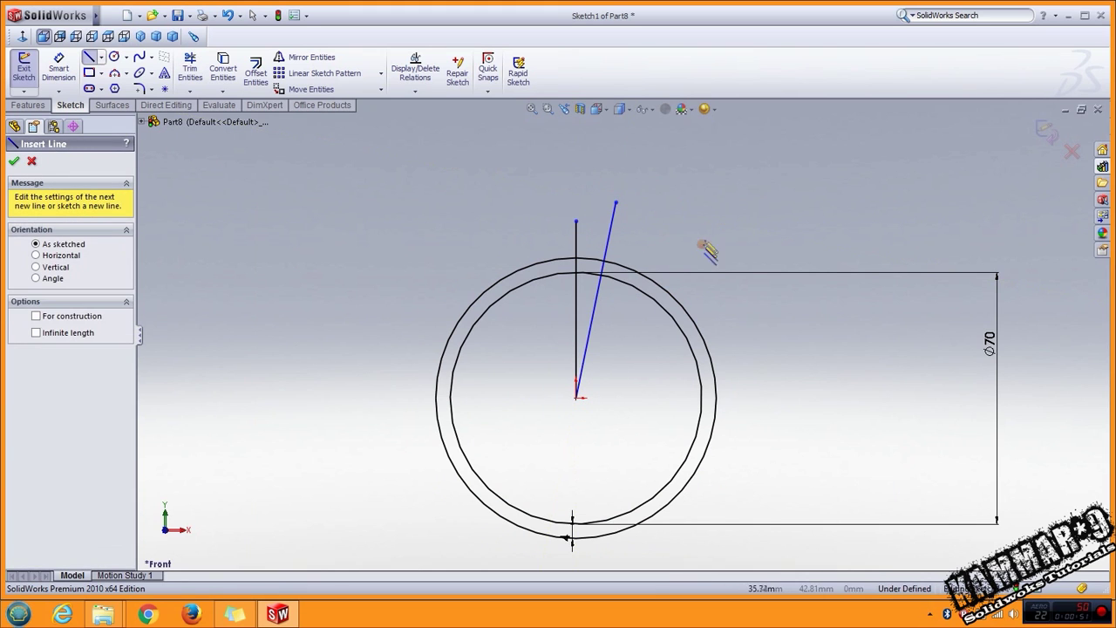
pyautogui.press('Escape')
pyautogui.press('d')
pyautogui.click(576, 240)
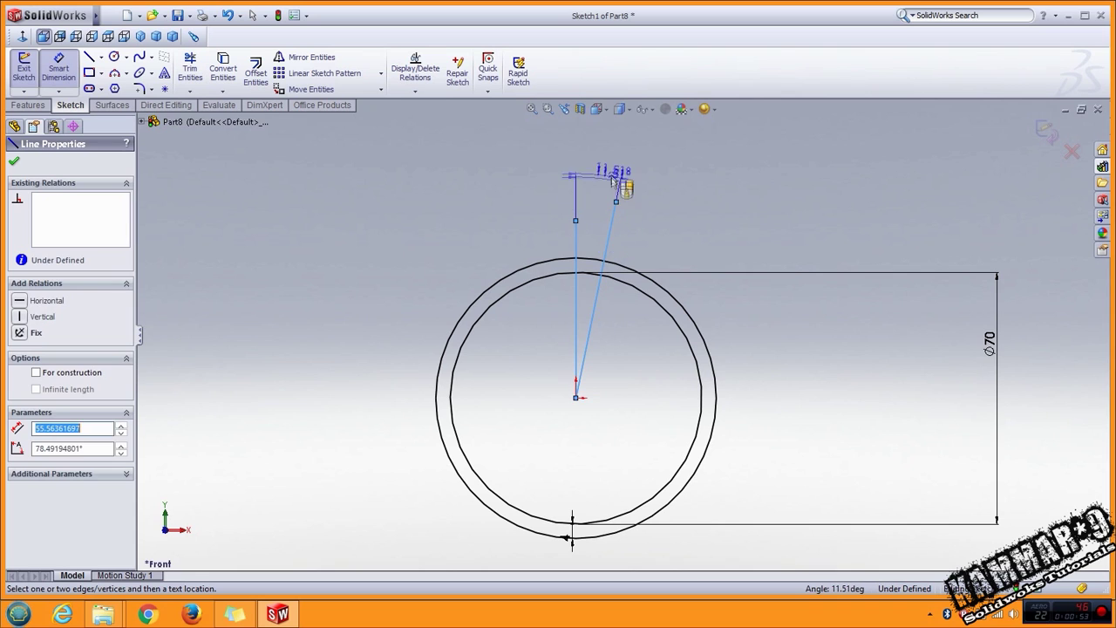
pyautogui.click(614, 178)
pyautogui.write('2')
pyautogui.press('Return')
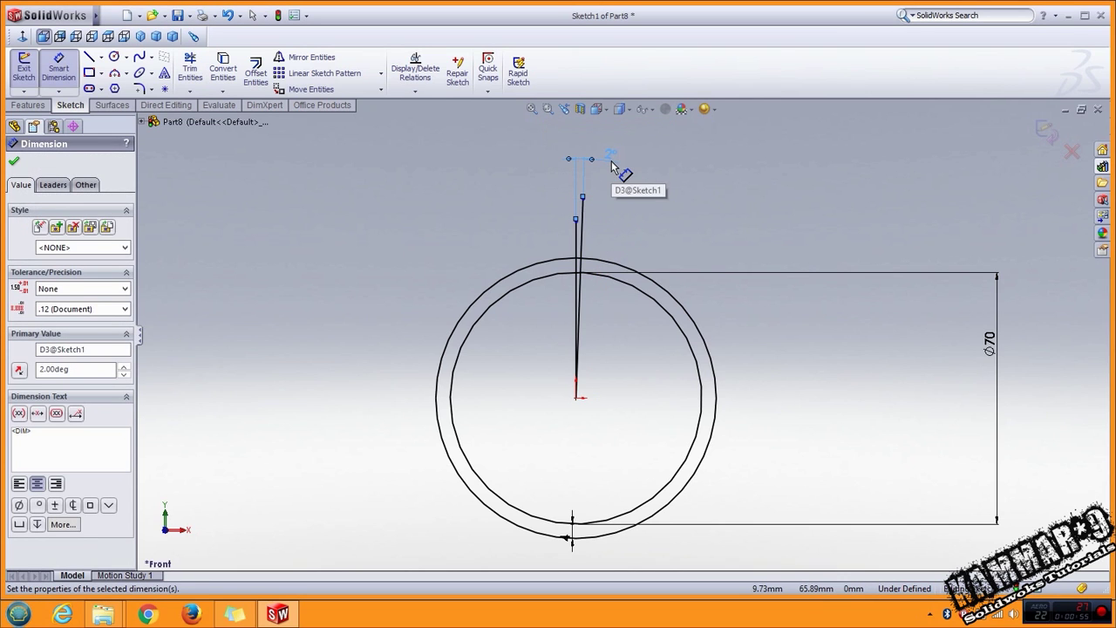
pyautogui.scroll(-1, 606, 266)
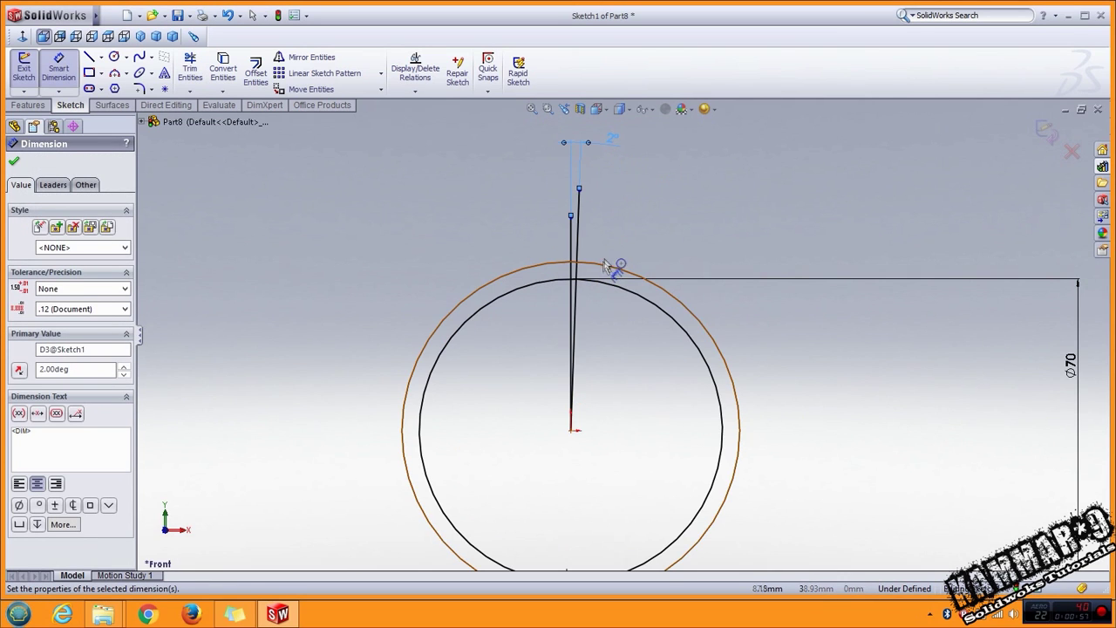
pyautogui.scroll(-2, 559, 357)
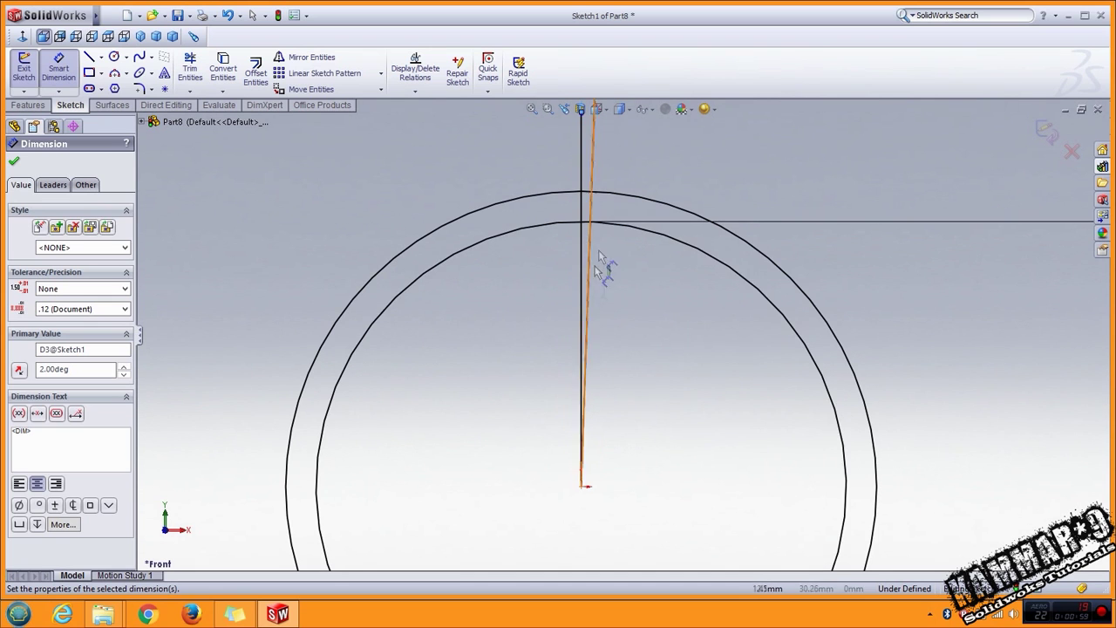
# Step: Trim the 2° lines to the inner circle and remove the outer arc between them
pyautogui.click(190, 70)
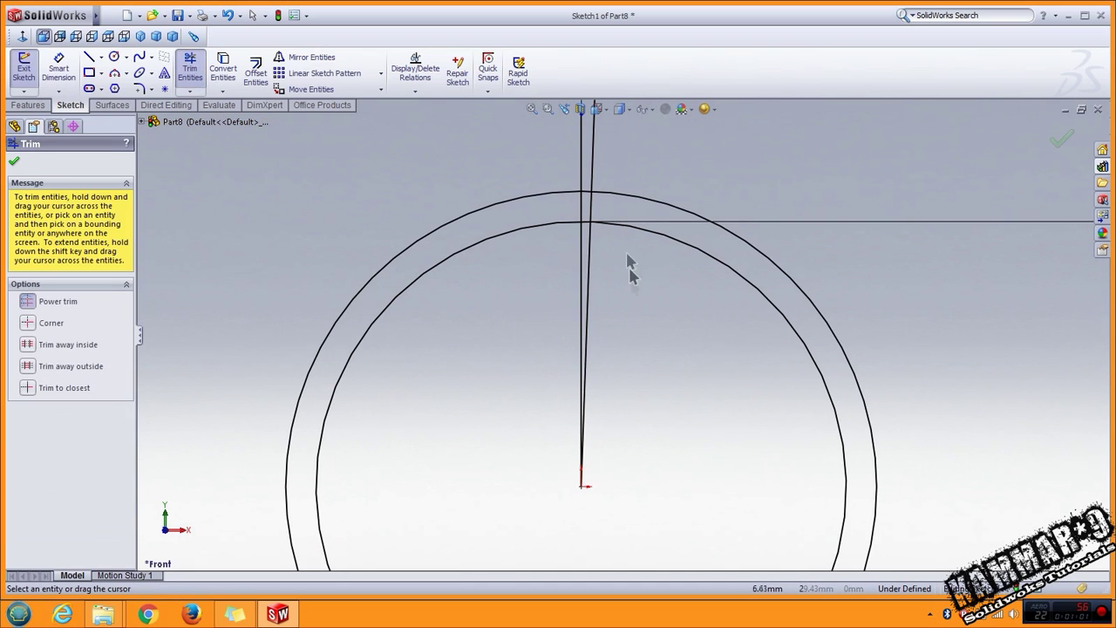
pyautogui.scroll(-2, 629, 266)
pyautogui.moveTo(496, 398); pyautogui.dragTo(582, 399)
pyautogui.moveTo(572, 270); pyautogui.dragTo(573, 213)
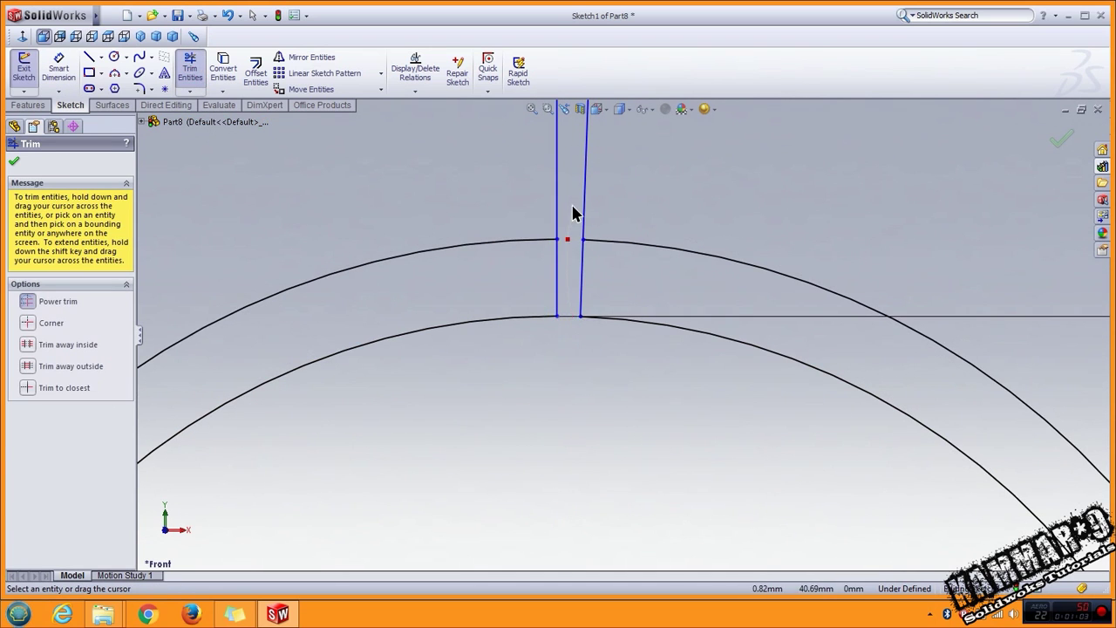
pyautogui.scroll(1, 644, 262)
pyautogui.scroll(3, 644, 261)
pyautogui.scroll(2, 635, 294)
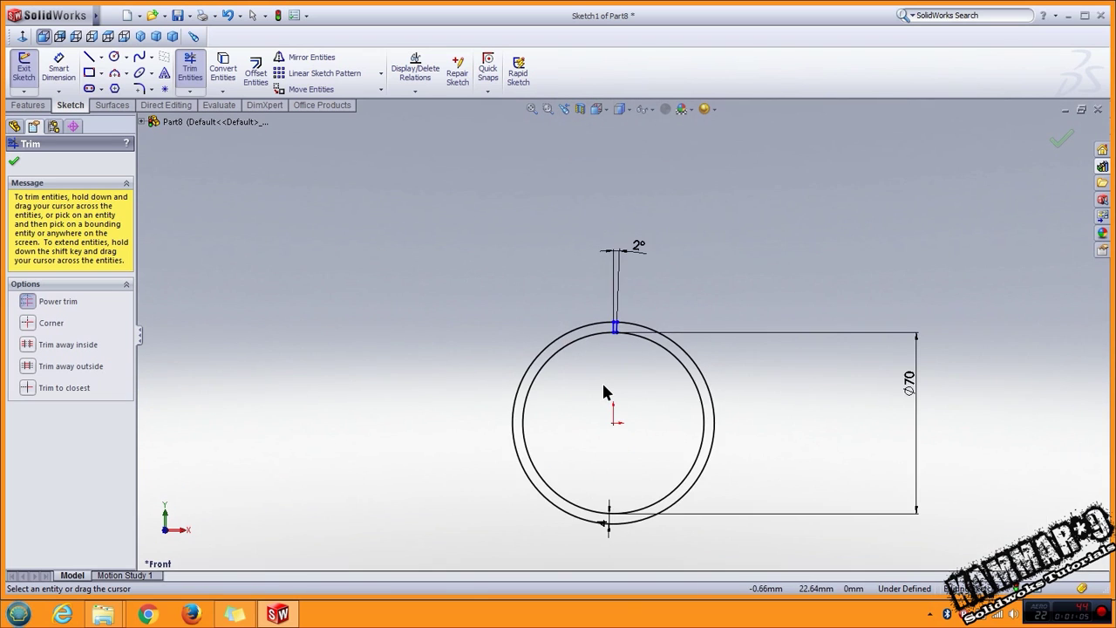
pyautogui.scroll(-2, 607, 388)
pyautogui.scroll(-1, 606, 388)
pyautogui.press('Escape')
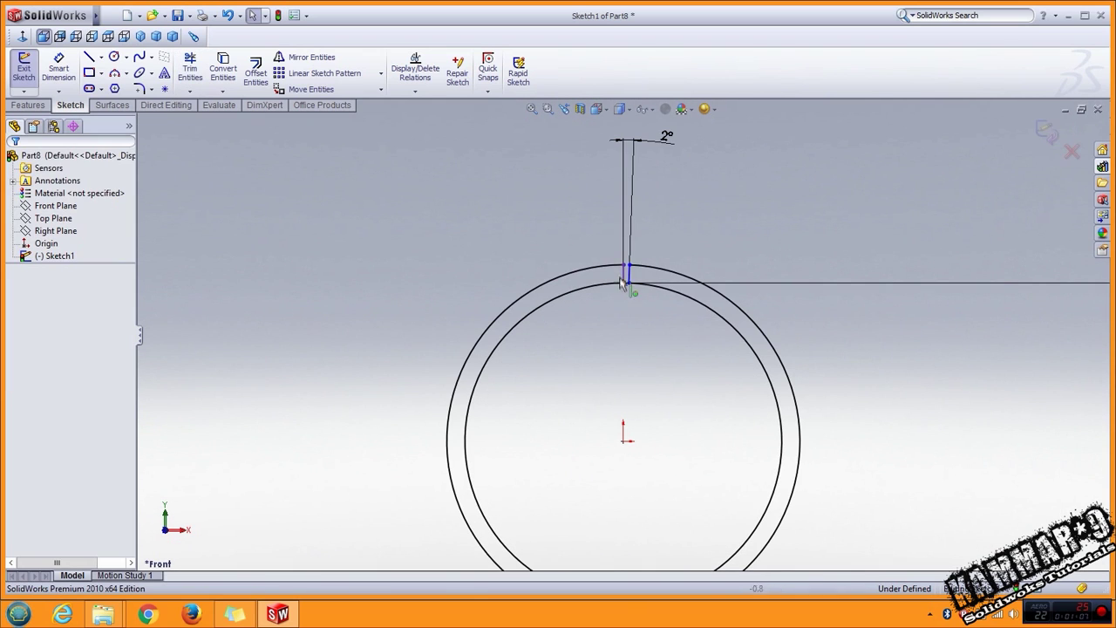
# Step: Make the line endpoint on the inner circle vertical with the origin
pyautogui.click(624, 283)
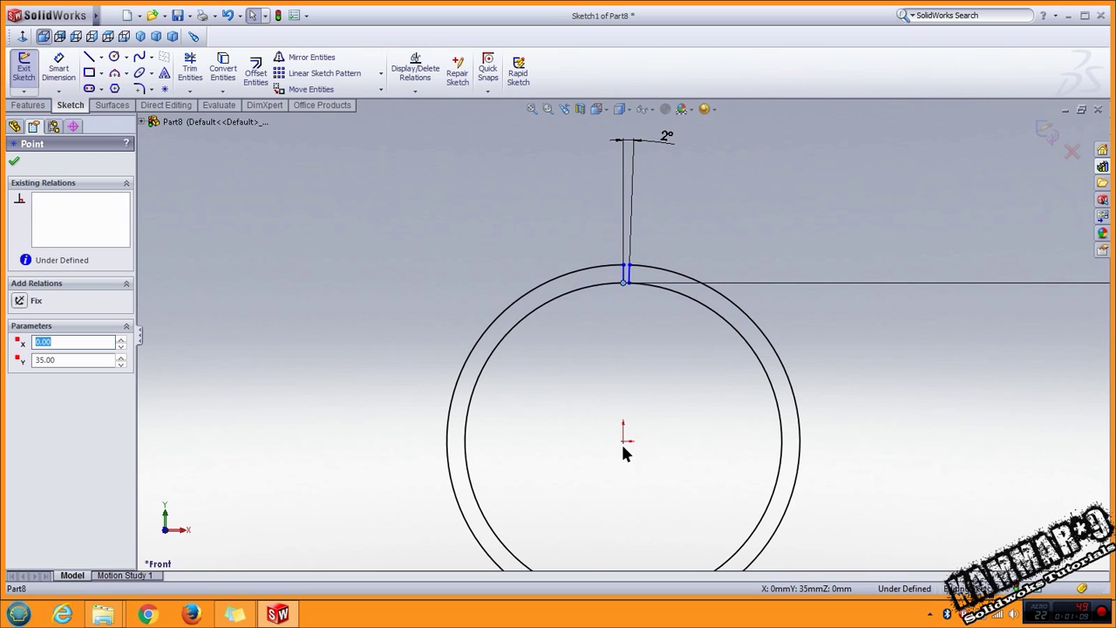
pyautogui.keyDown('ctrl'); pyautogui.click(623, 441); pyautogui.keyUp('ctrl')
pyautogui.click(674, 385)
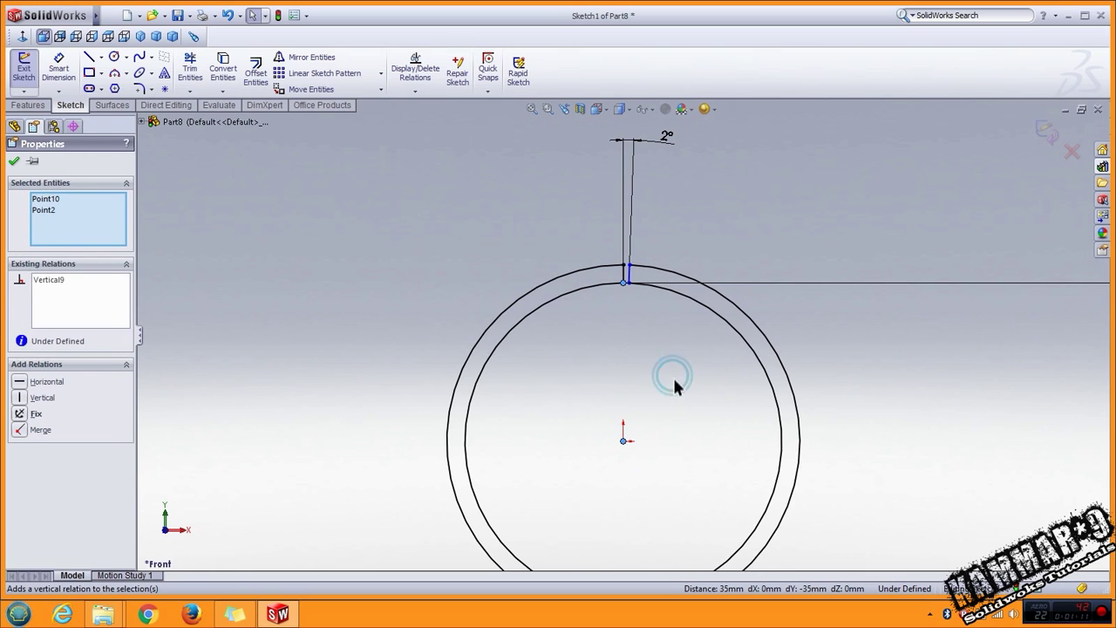
pyautogui.press('Escape')
pyautogui.scroll(1, 689, 443)
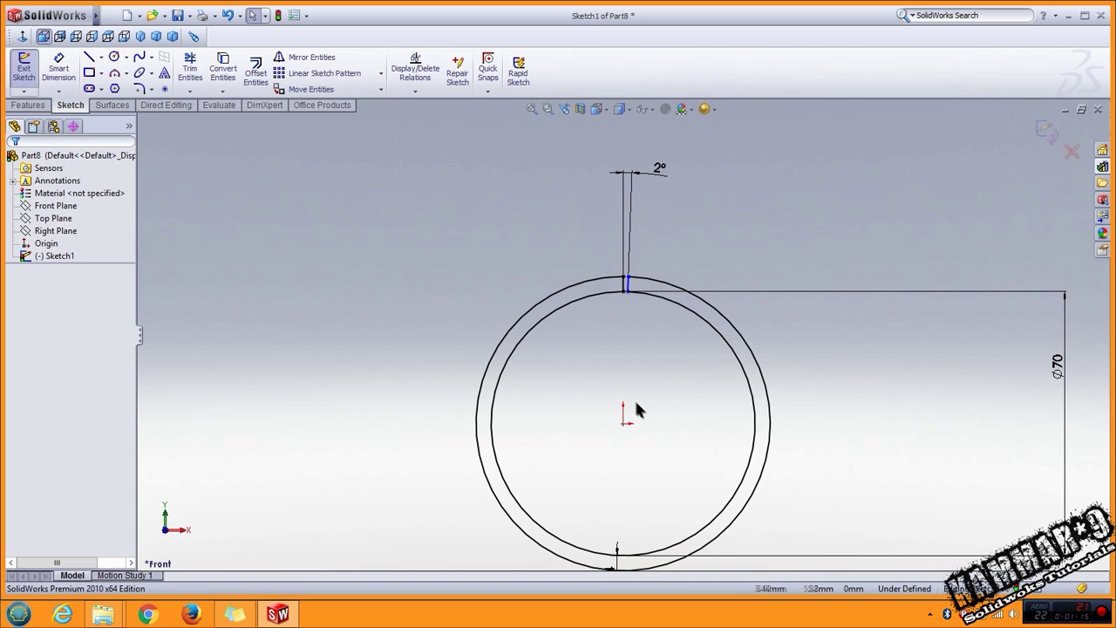
pyautogui.scroll(-1, 621, 268)
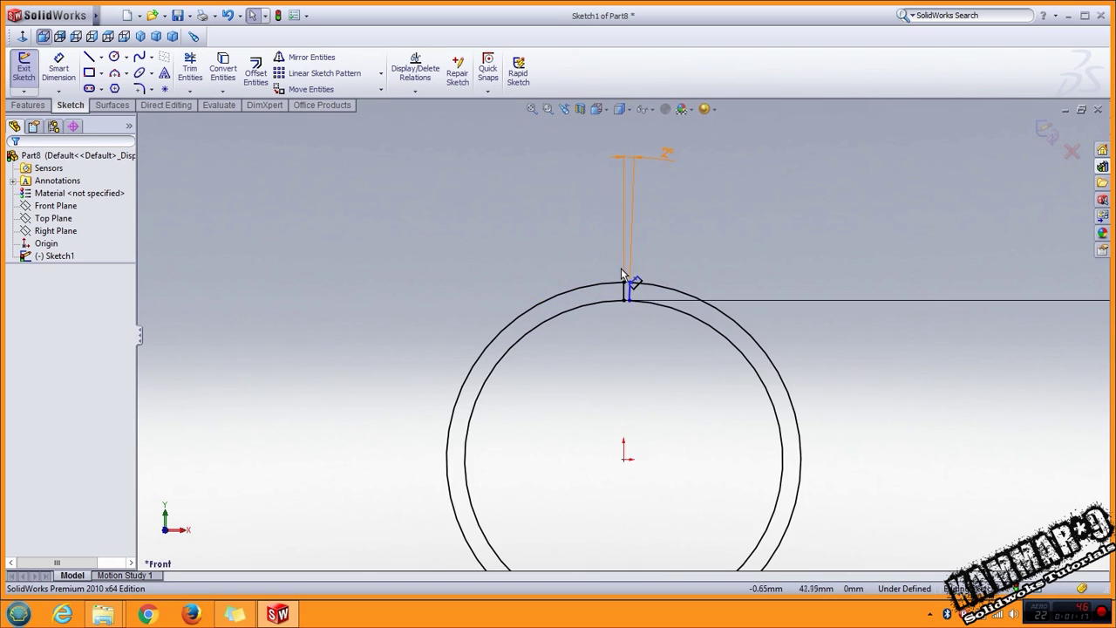
pyautogui.scroll(-1, 616, 355)
pyautogui.scroll(1, 612, 369)
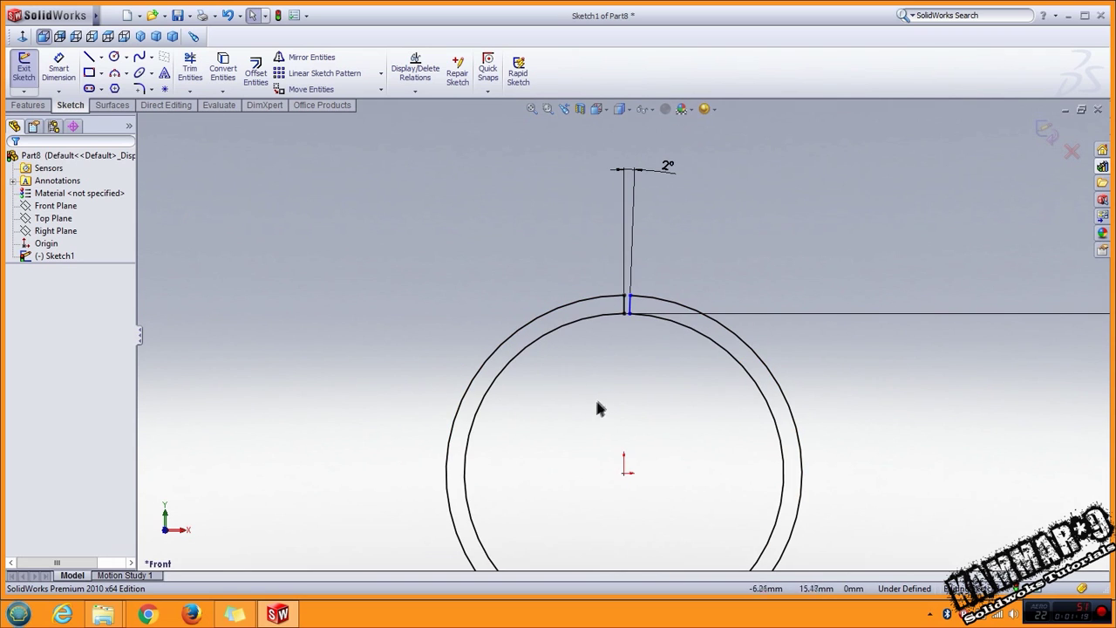
# Step: Draw an origin-centred circle just outside the ring and dimension it to 80 mm diameter
pyautogui.click(114, 58)
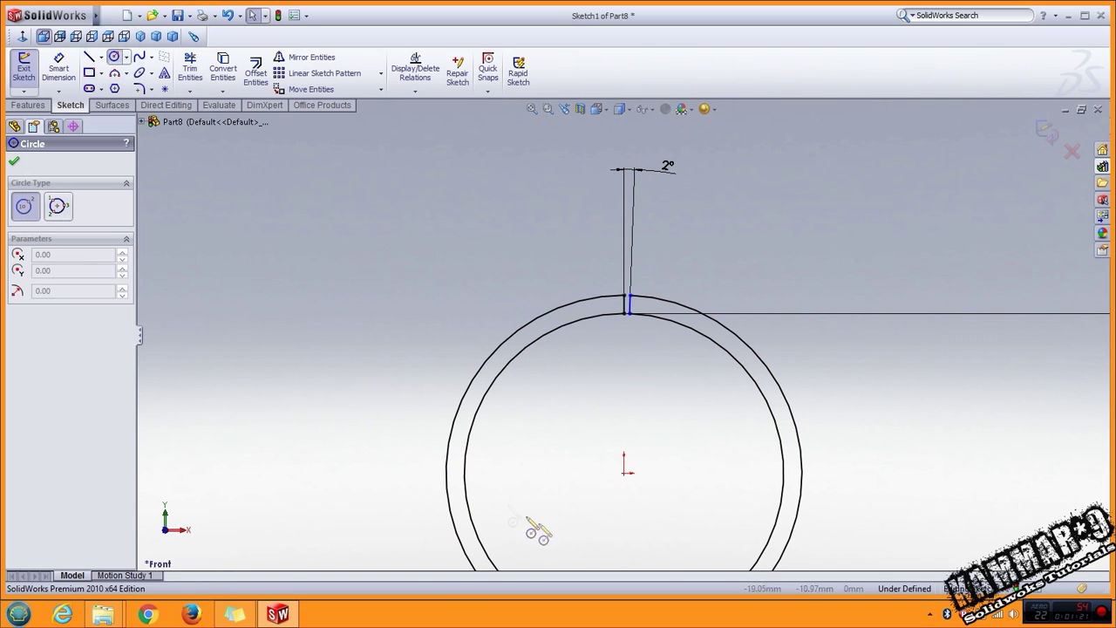
pyautogui.click(626, 471)
pyautogui.click(693, 305)
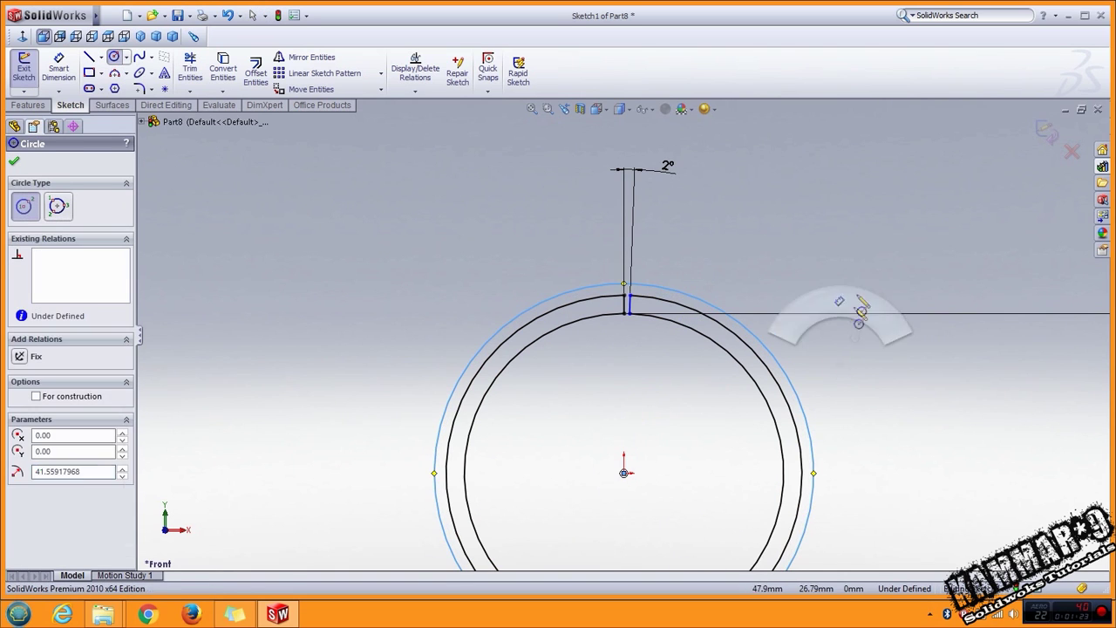
pyautogui.moveTo(829, 358); pyautogui.dragTo(868, 262, button='right')
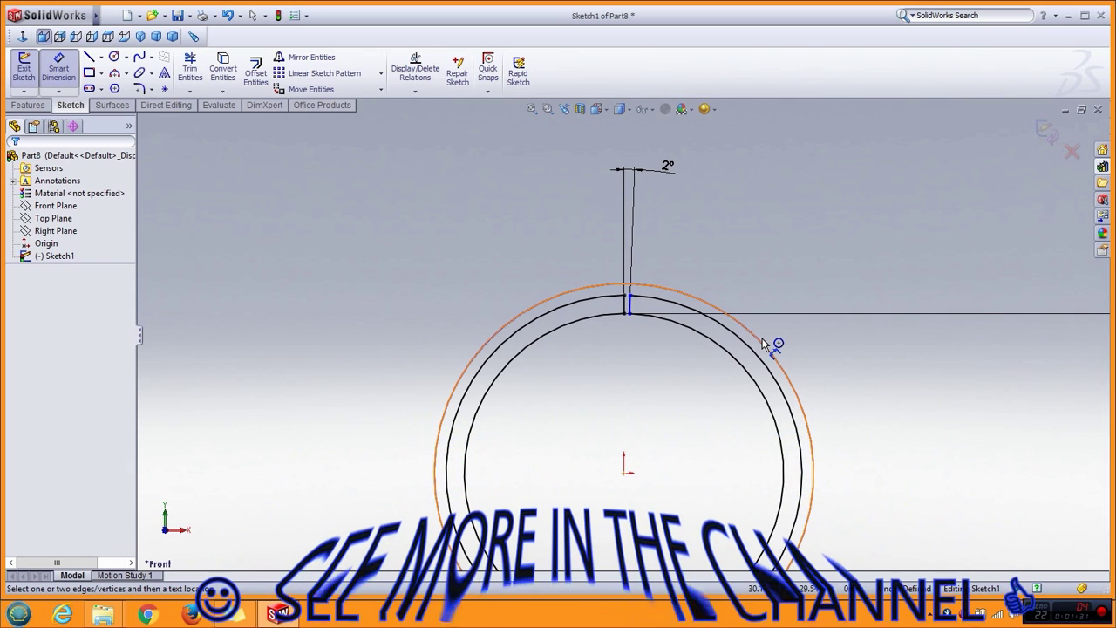
pyautogui.click(765, 342)
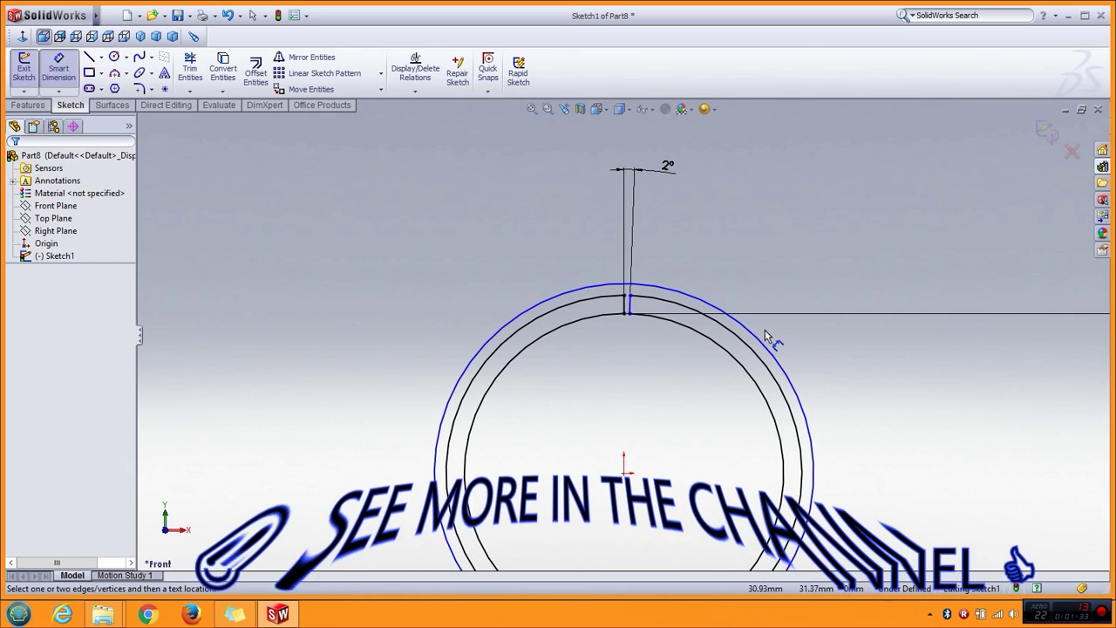
pyautogui.click(769, 343)
pyautogui.click(833, 359)
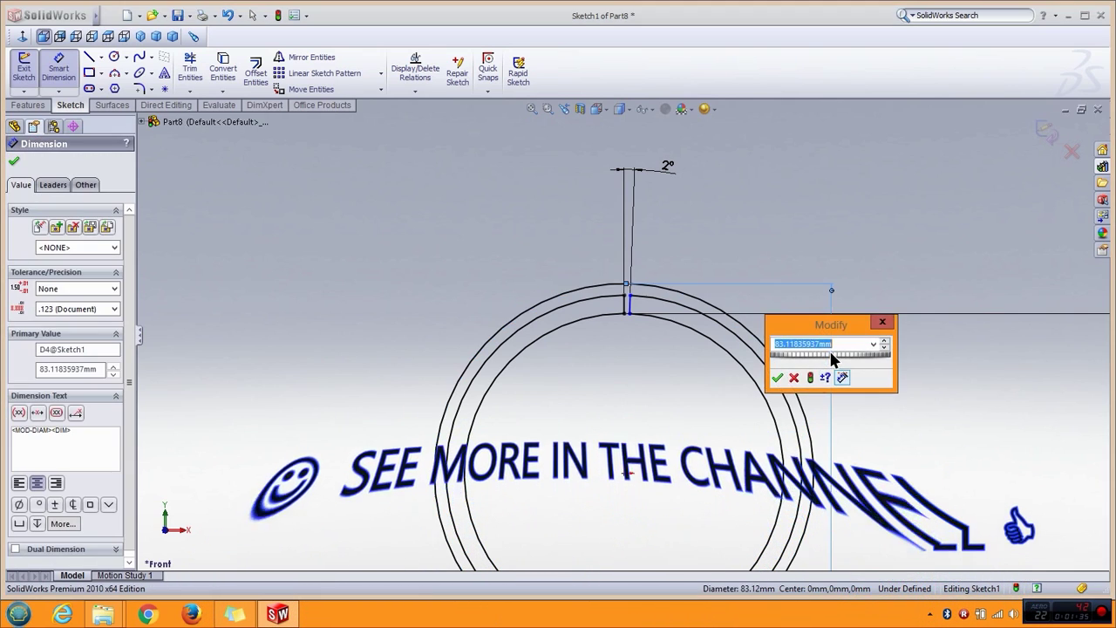
pyautogui.write('80')
pyautogui.press('Return')
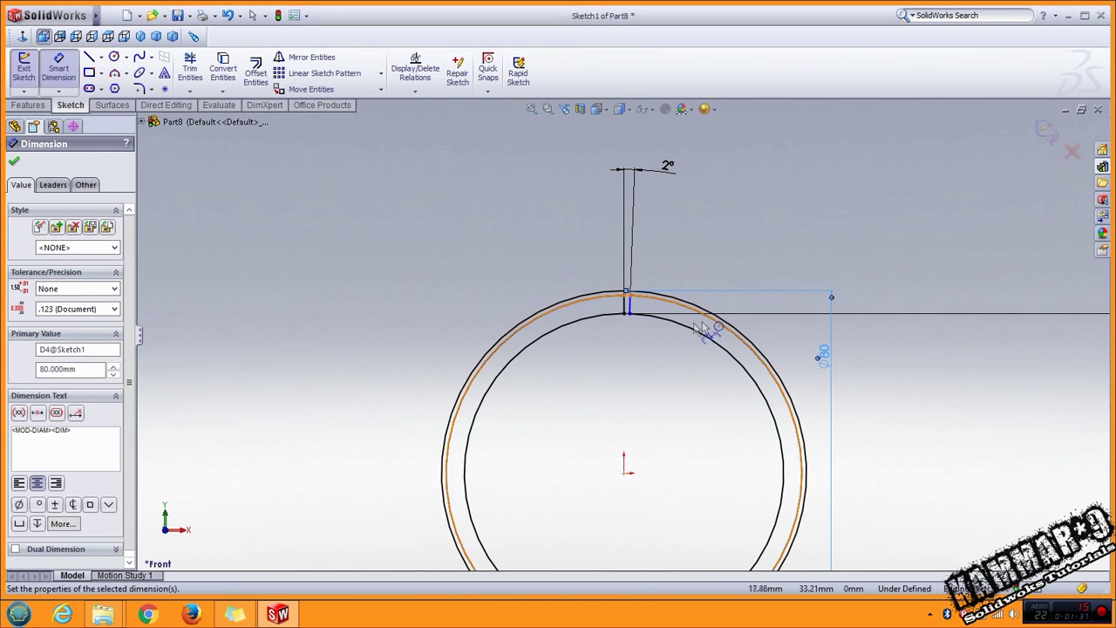
pyautogui.scroll(-2, 637, 325)
pyautogui.press('Escape')
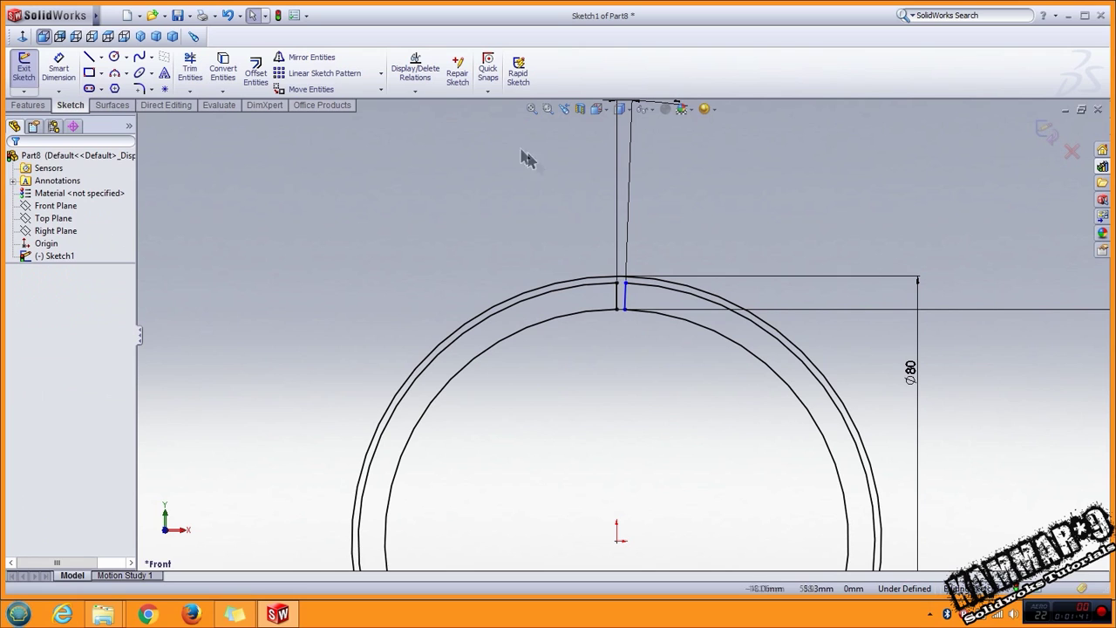
# Step: Offset the 80 mm outer circle by 2 mm
pyautogui.click(258, 77)
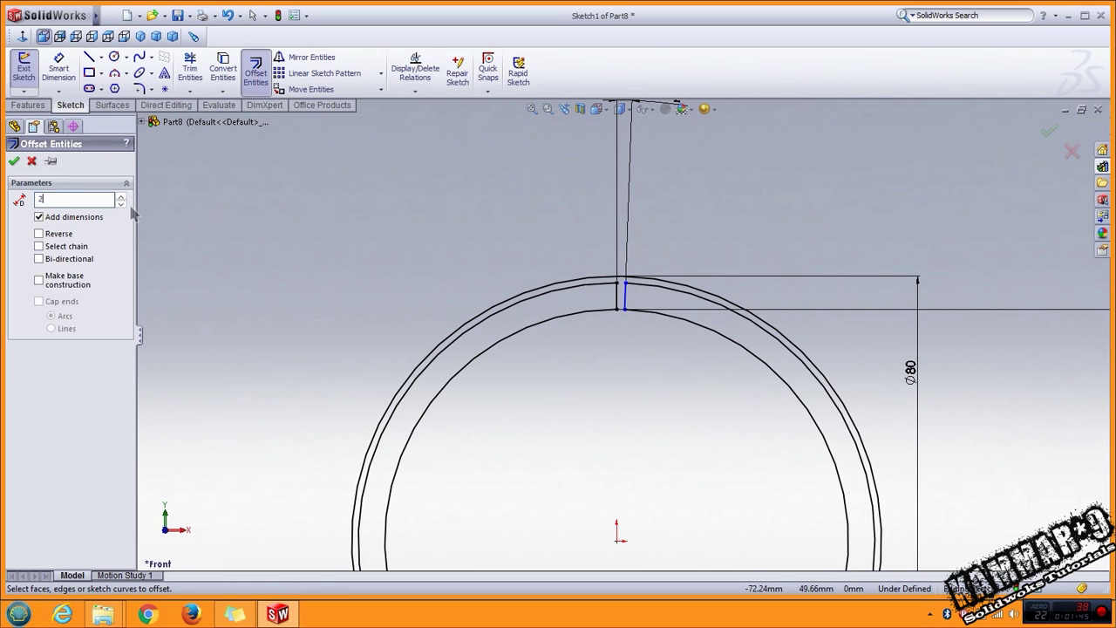
pyautogui.click(635, 282)
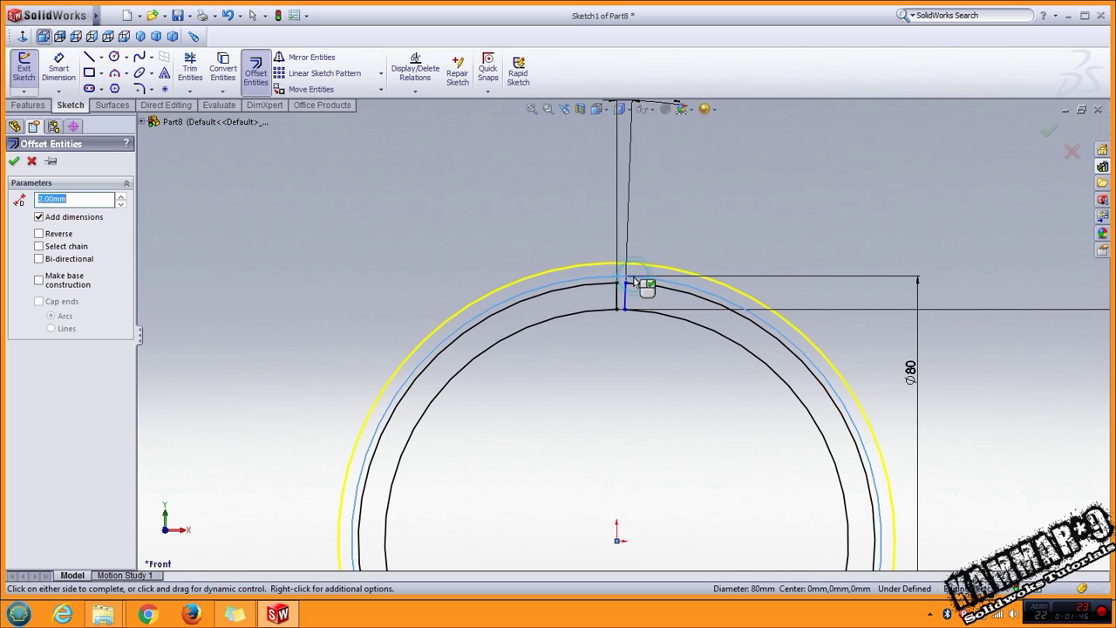
pyautogui.click(13, 161)
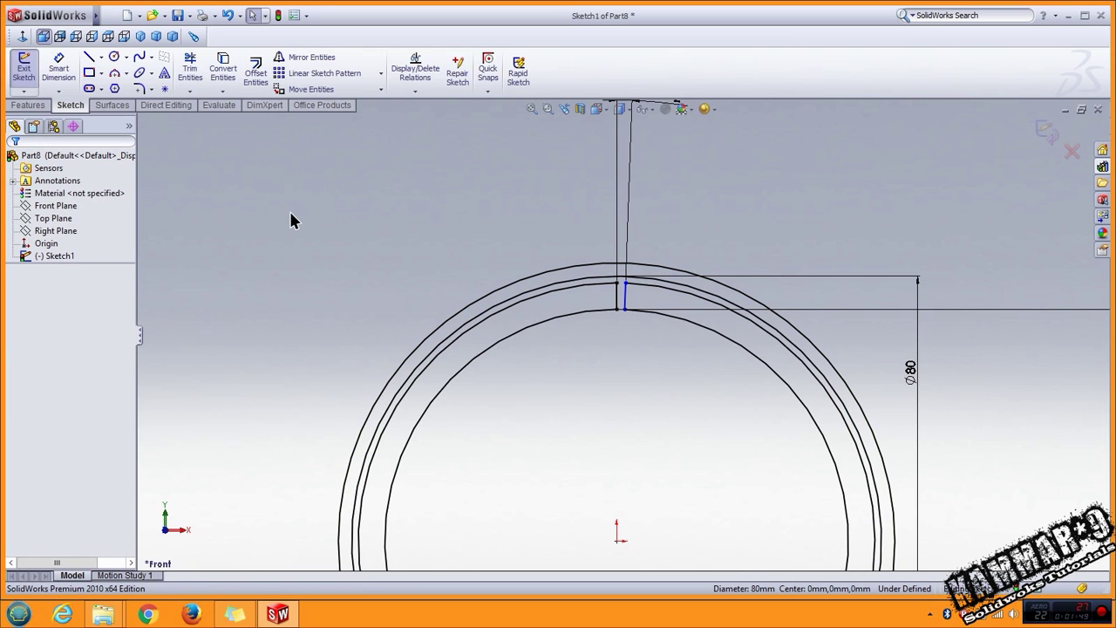
# Step: Draw two radial lines from the origin and set the left one 30° from the vertical line
pyautogui.click(89, 57)
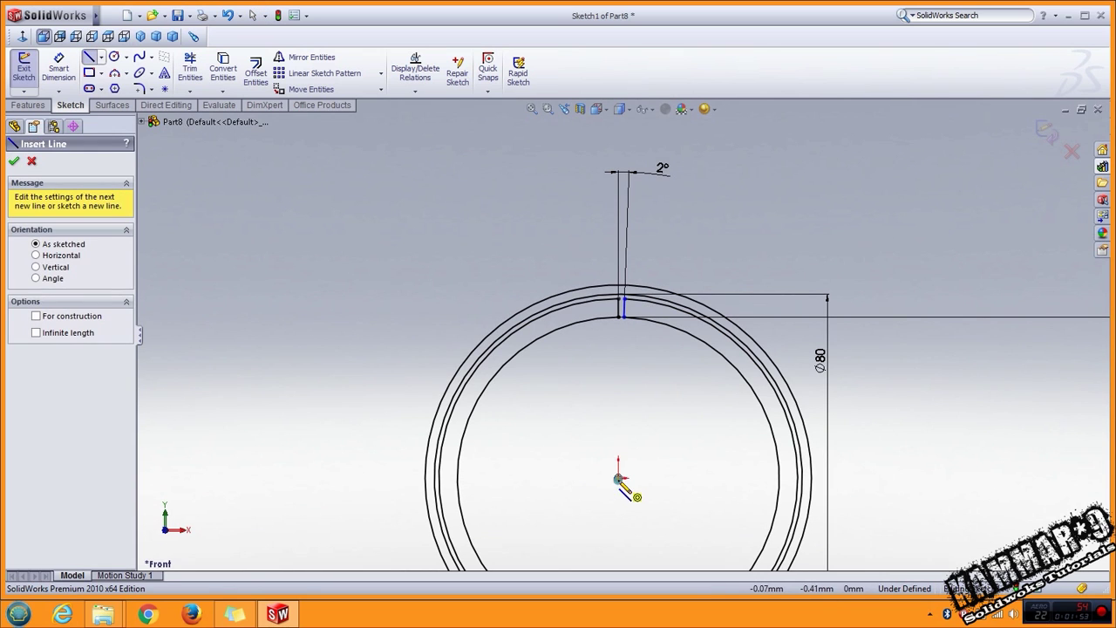
pyautogui.moveTo(618, 479); pyautogui.dragTo(470, 216)
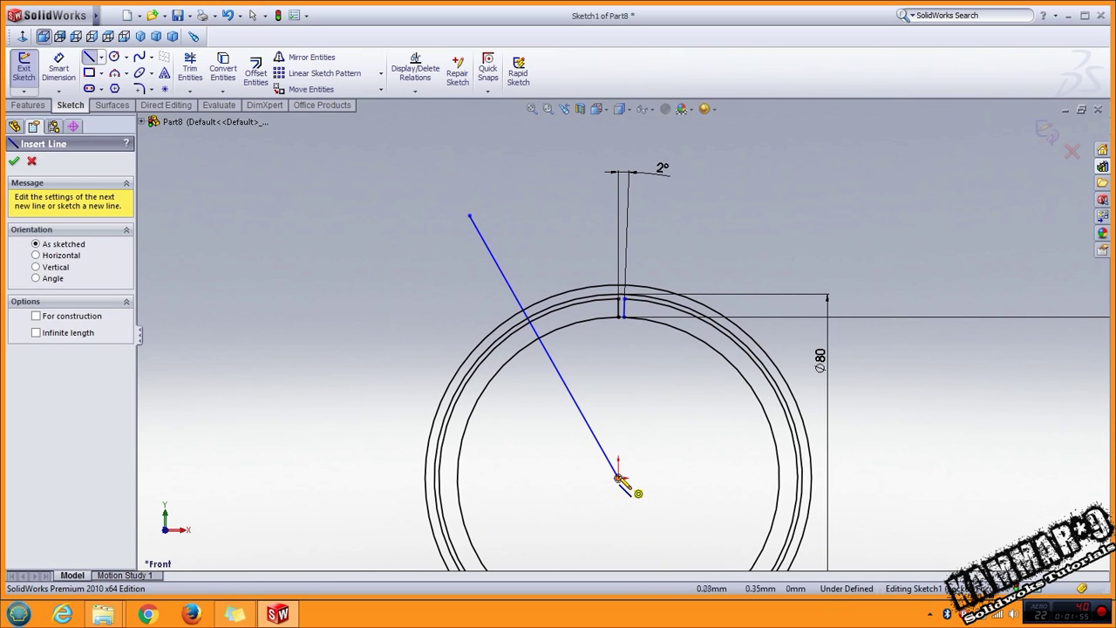
pyautogui.moveTo(619, 478); pyautogui.dragTo(887, 281)
pyautogui.moveTo(883, 429); pyautogui.dragTo(935, 296, button='right')
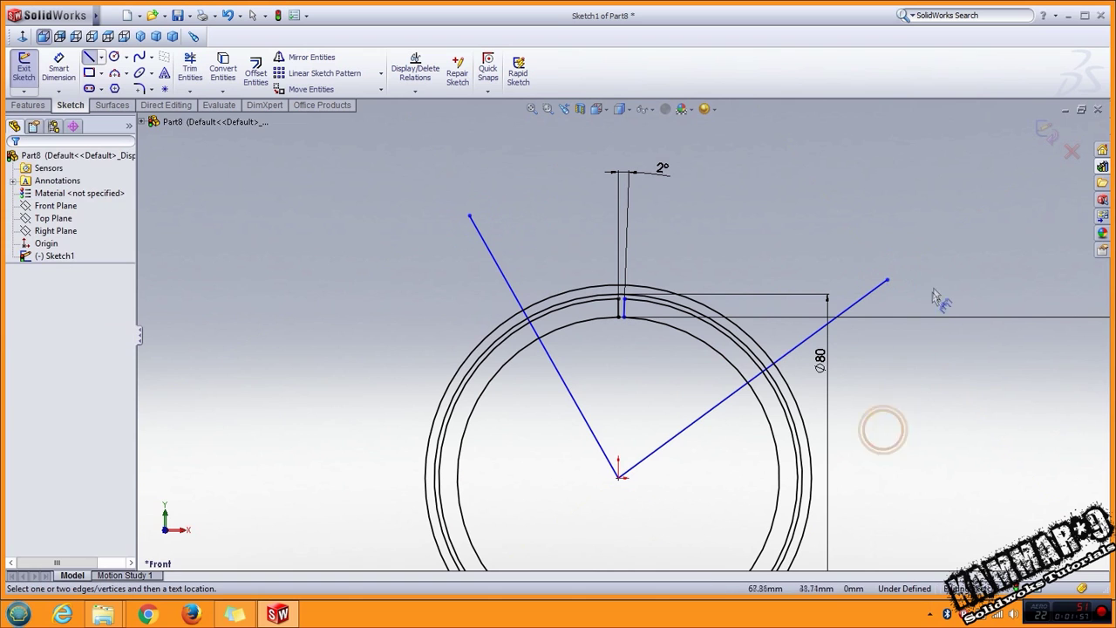
pyautogui.click(555, 369)
pyautogui.click(621, 301)
pyautogui.scroll(-3, 623, 306)
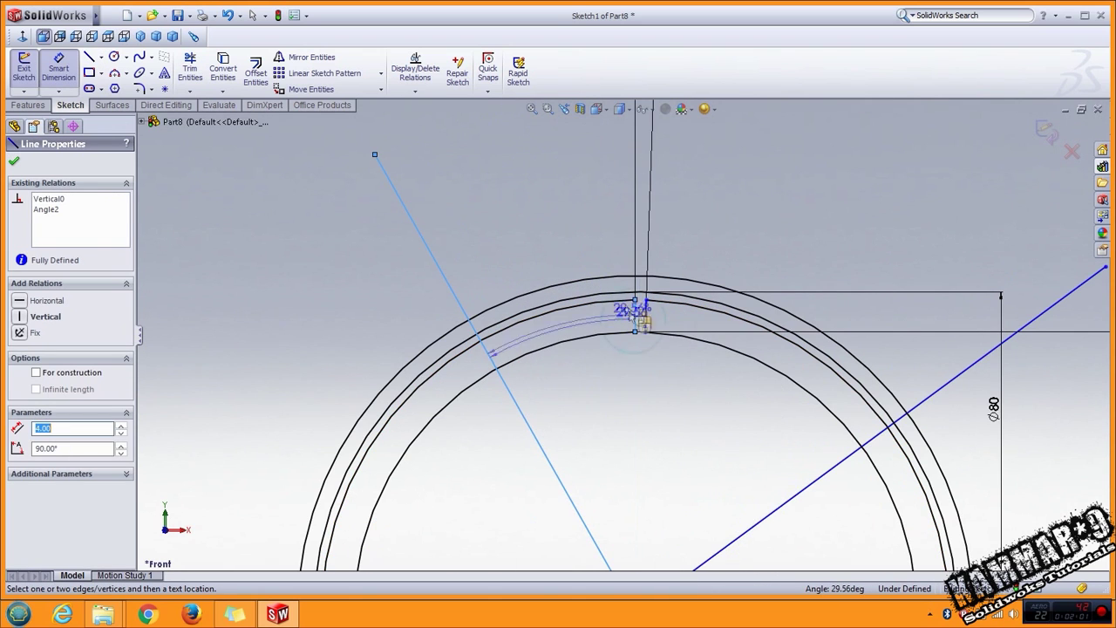
pyautogui.click(515, 182)
pyautogui.write('30')
pyautogui.press('Return')
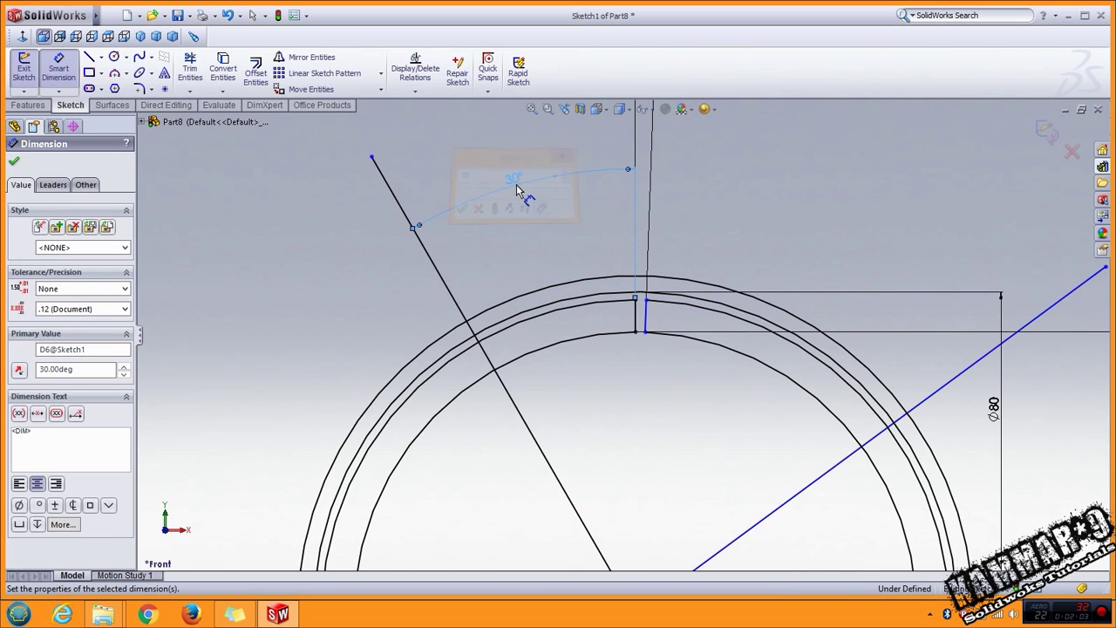
# Step: Set the right-hand radial line 60° from the vertical line
pyautogui.scroll(3, 520, 190)
pyautogui.click(738, 455)
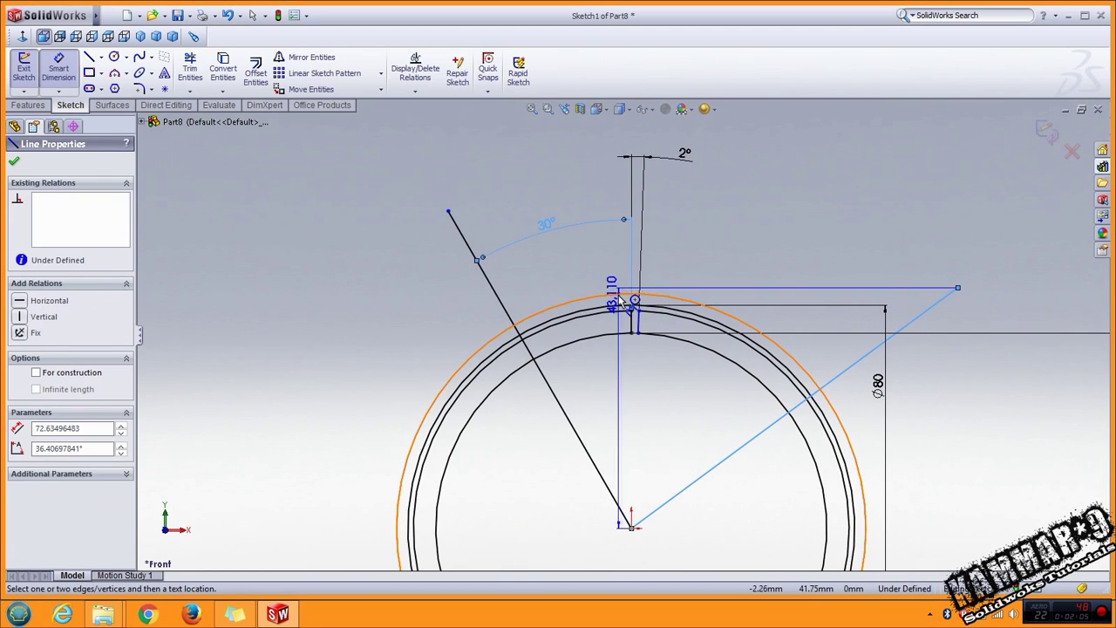
pyautogui.click(640, 321)
pyautogui.click(783, 255)
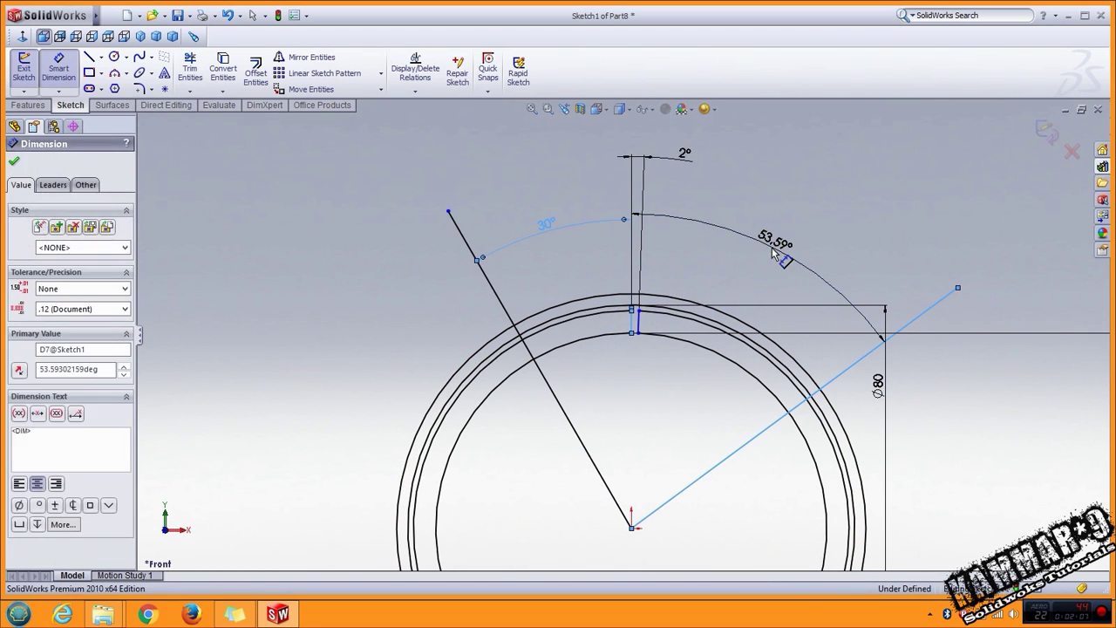
pyautogui.write('60')
pyautogui.press('Return')
# Step: Trim the 30° line's lower and upper excess, leaving a short segment between the outer arcs
pyautogui.press('Escape')
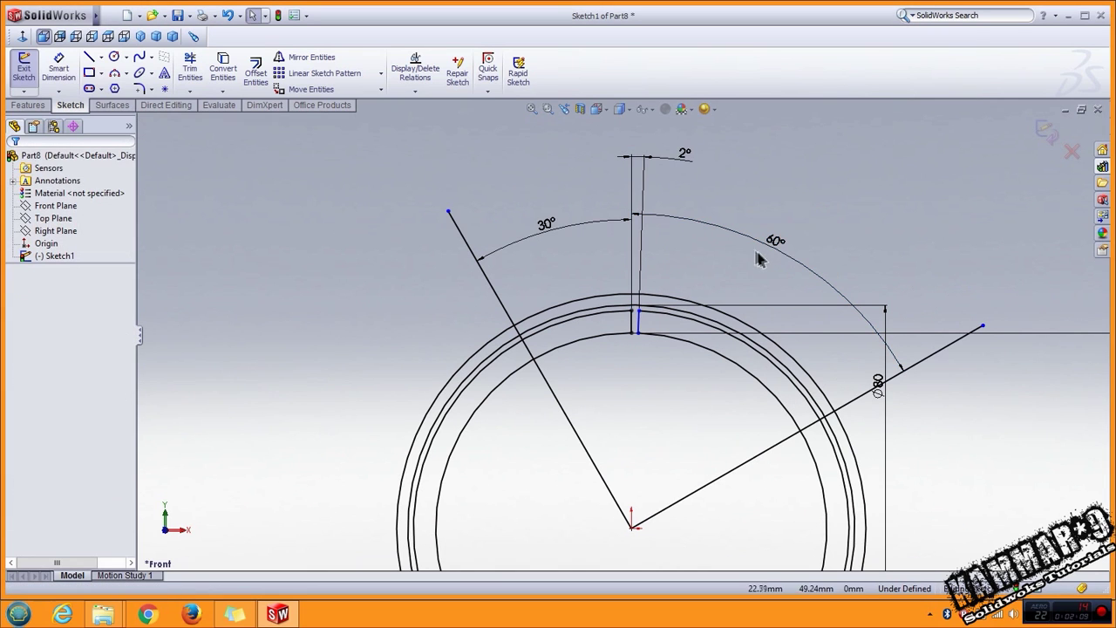
pyautogui.click(190, 70)
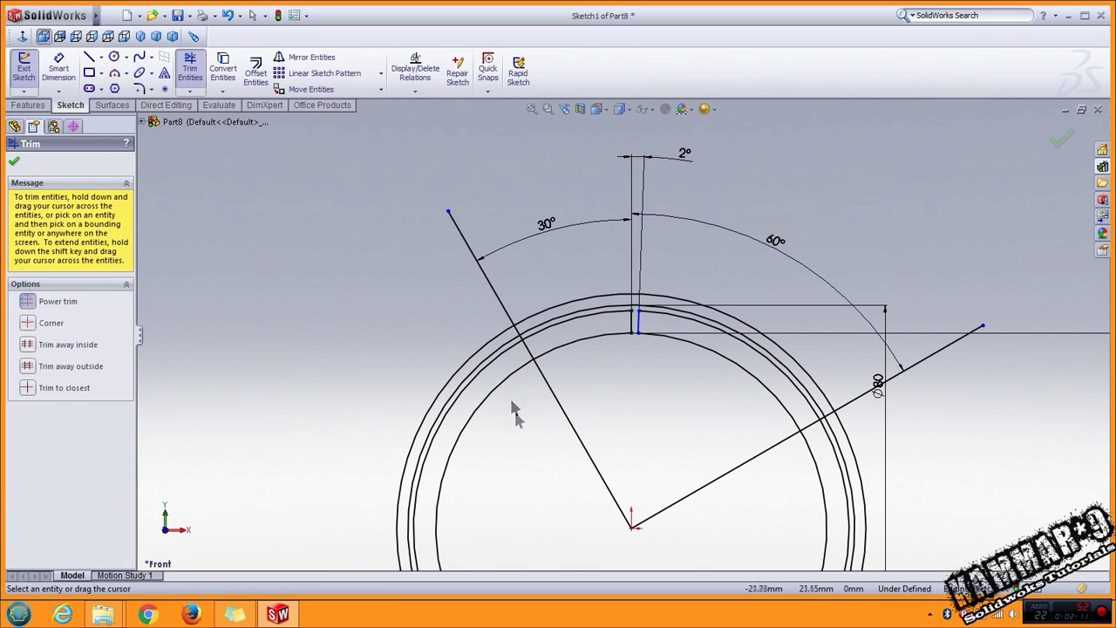
pyautogui.moveTo(541, 497); pyautogui.dragTo(693, 488)
pyautogui.scroll(-5, 536, 341)
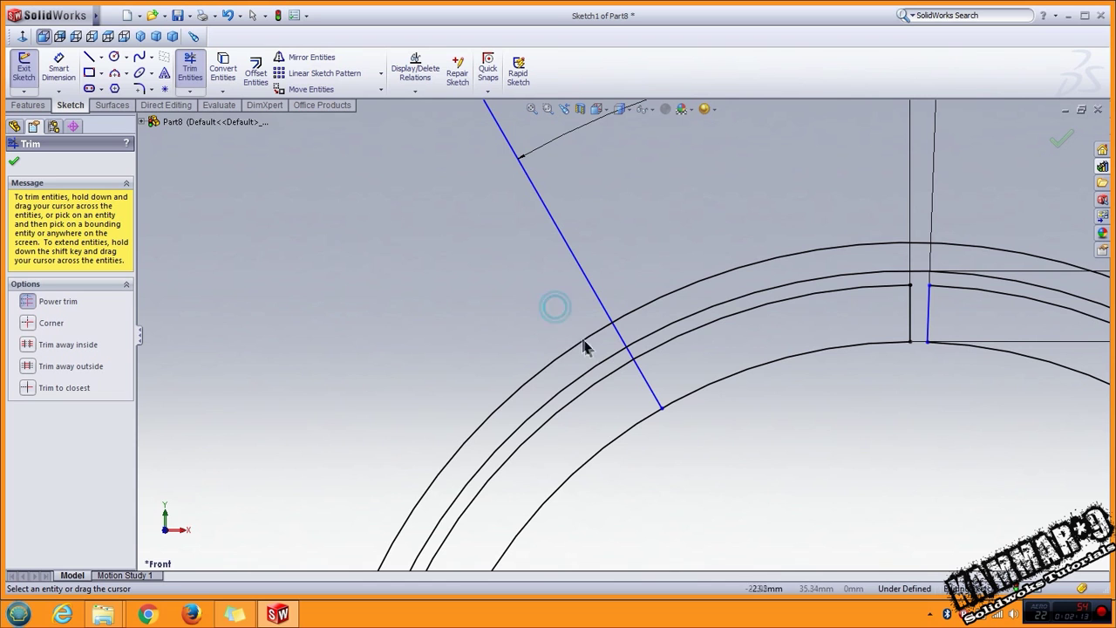
pyautogui.click(641, 375)
pyautogui.scroll(-3, 641, 375)
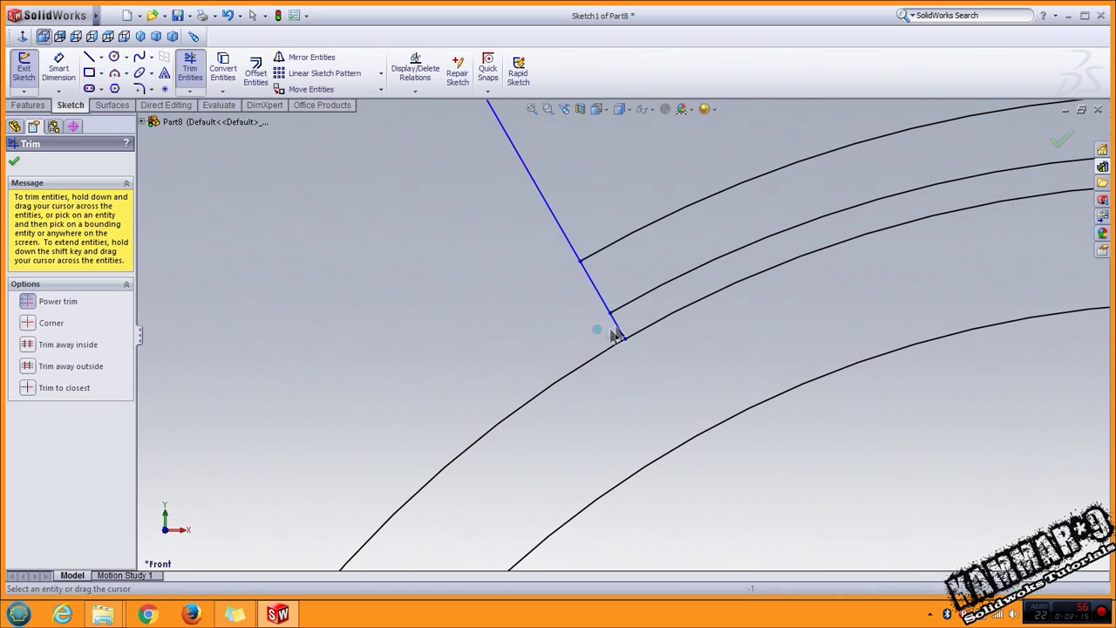
pyautogui.moveTo(512, 262); pyautogui.dragTo(568, 274)
pyautogui.scroll(3, 570, 383)
pyautogui.scroll(3, 642, 407)
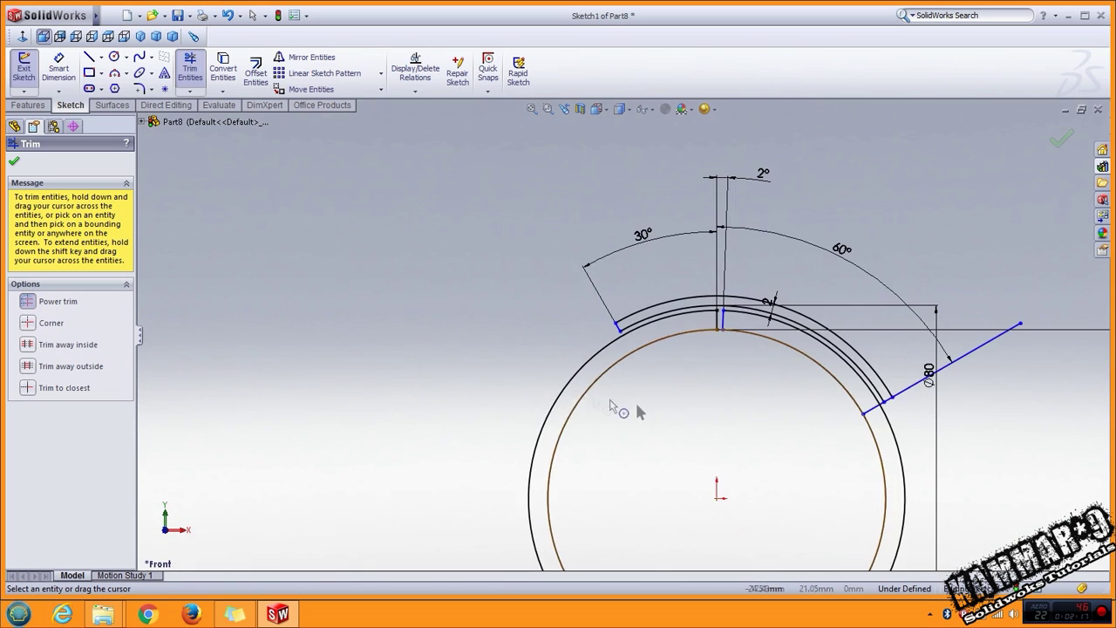
pyautogui.scroll(-4, 901, 403)
pyautogui.scroll(-2, 738, 357)
# Step: Trim the excess of the 60° line to a short segment between the outer arcs
pyautogui.moveTo(688, 441)
pyautogui.mouseDown()
pyautogui.moveTo(677, 399)
pyautogui.moveTo(792, 343)
pyautogui.mouseUp()
pyautogui.scroll(3, 777, 367)
pyautogui.scroll(3, 756, 375)
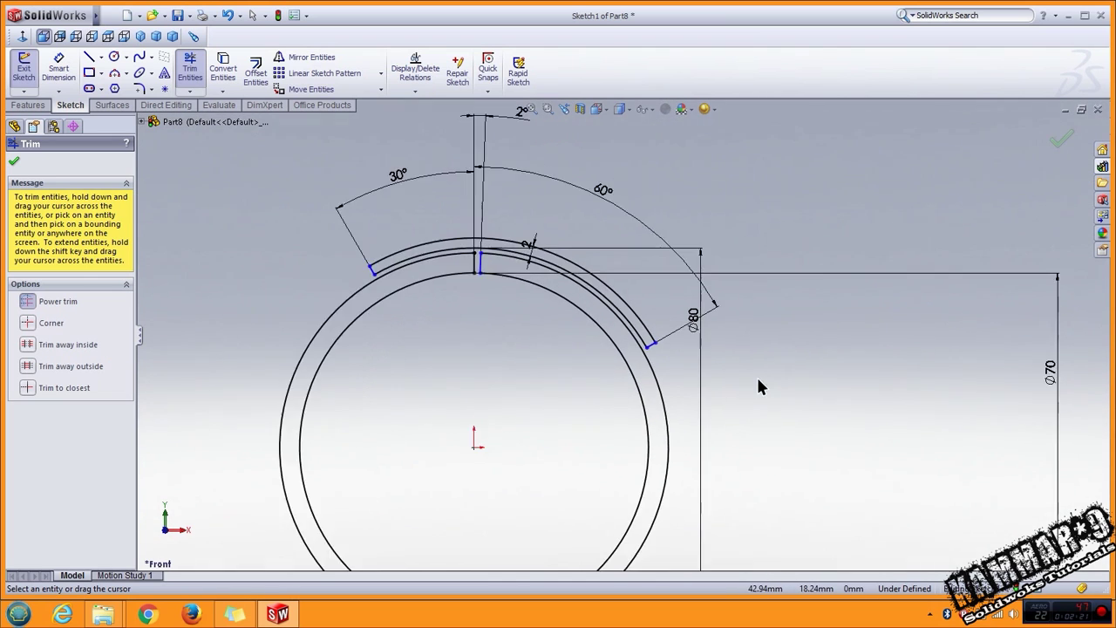
pyautogui.scroll(-2, 547, 266)
pyautogui.scroll(-1, 482, 245)
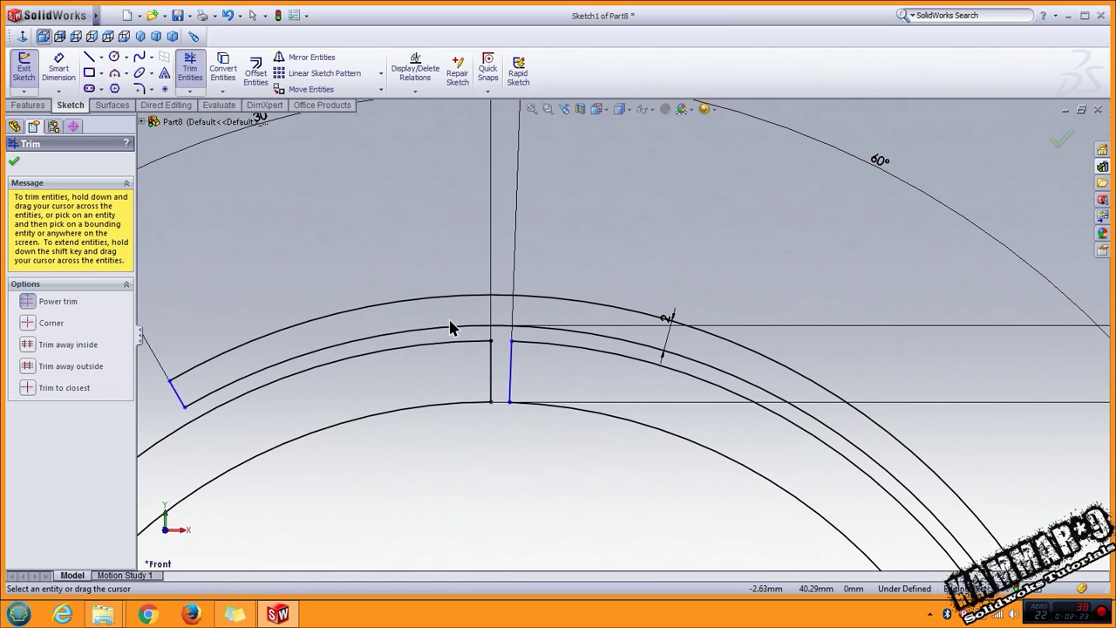
pyautogui.scroll(2, 450, 327)
pyautogui.scroll(2, 498, 386)
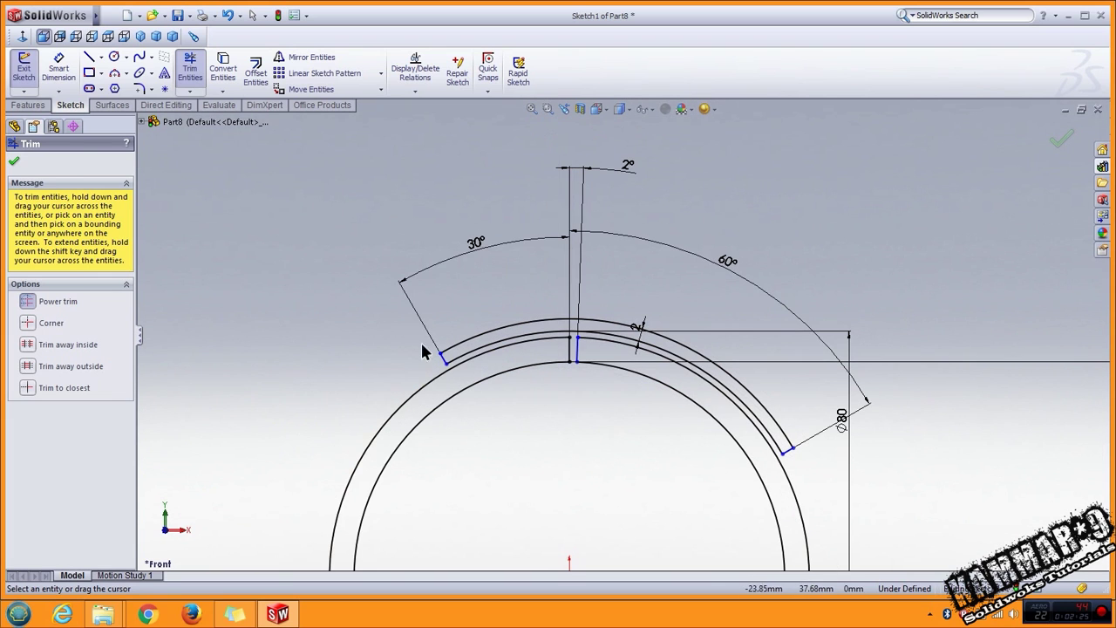
pyautogui.press('Escape')
# Step: Fillet both corners of the first split-end segment with 0.80 mm sketch fillets
pyautogui.click(139, 89)
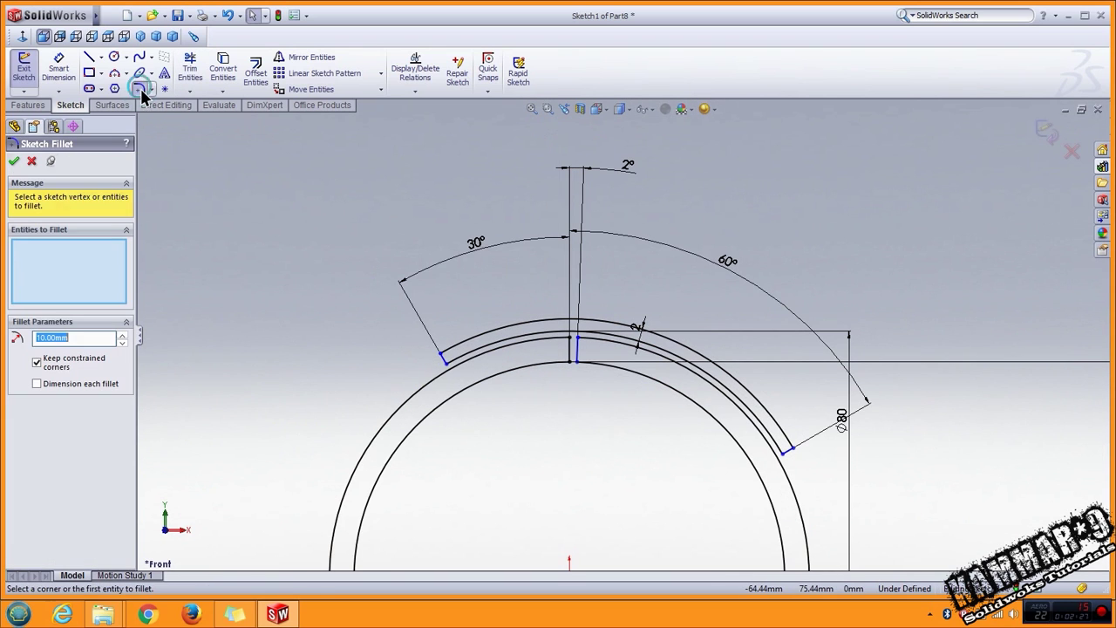
pyautogui.scroll(-3, 454, 366)
pyautogui.scroll(-1, 460, 373)
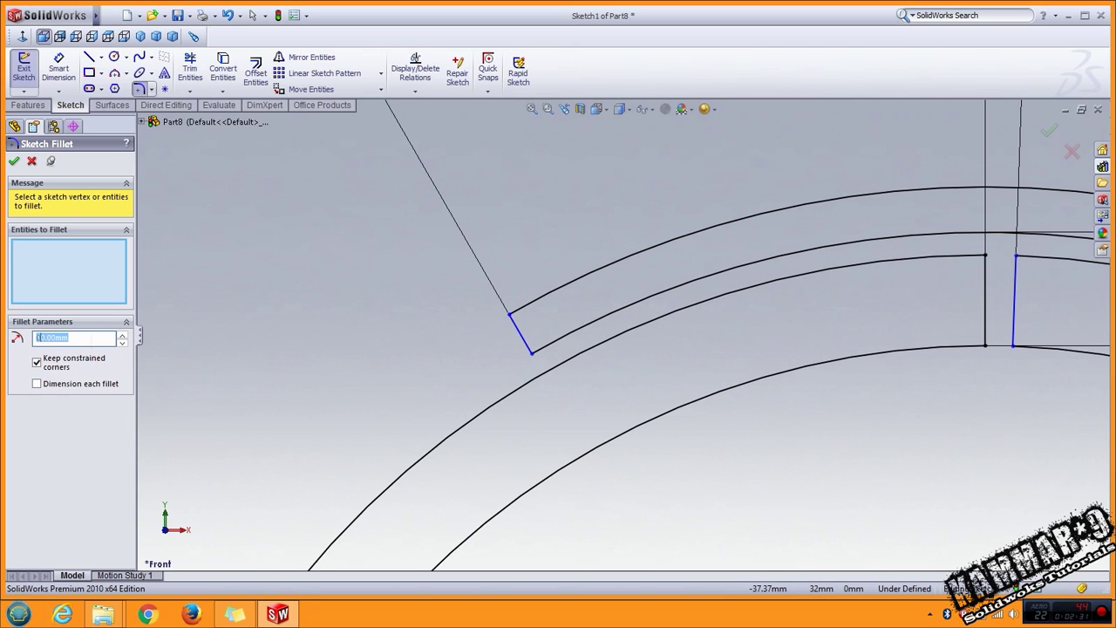
pyautogui.write('0.8')
pyautogui.press('Return')
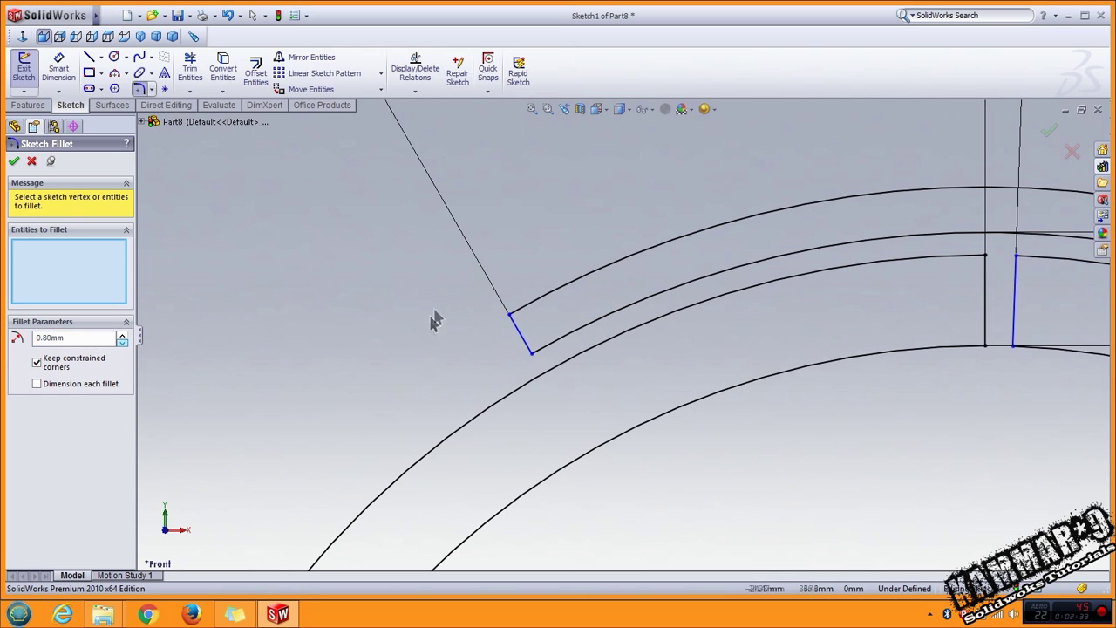
pyautogui.click(515, 319)
pyautogui.click(533, 356)
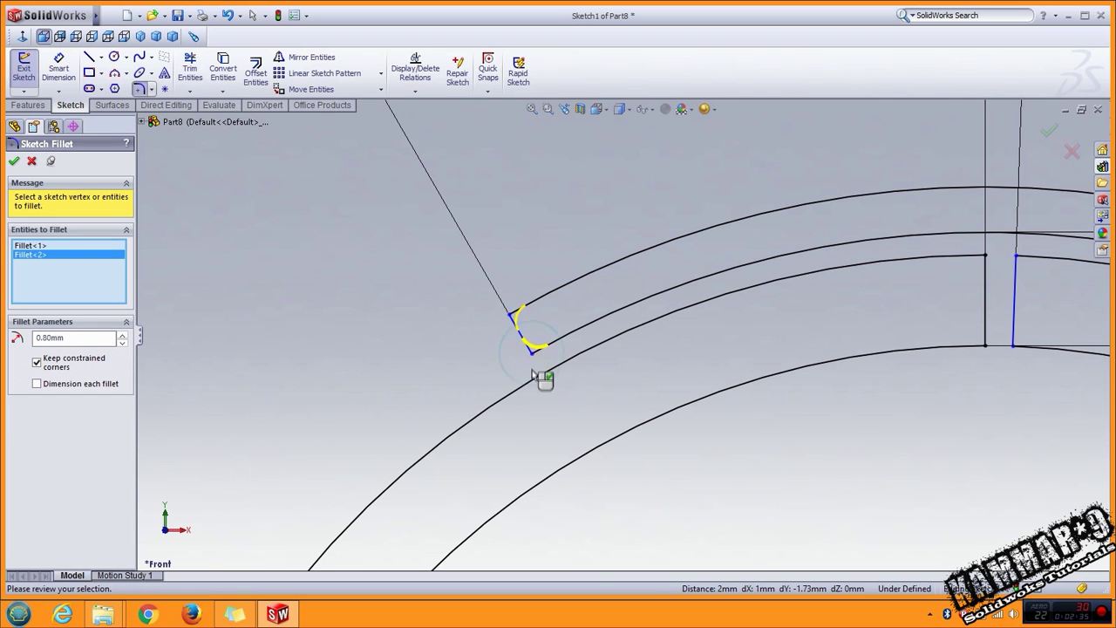
pyautogui.scroll(3, 567, 384)
pyautogui.scroll(-3, 902, 436)
pyautogui.scroll(-3, 818, 344)
# Step: Fillet the two corners at the other split end and accept all four fillets
pyautogui.click(664, 333)
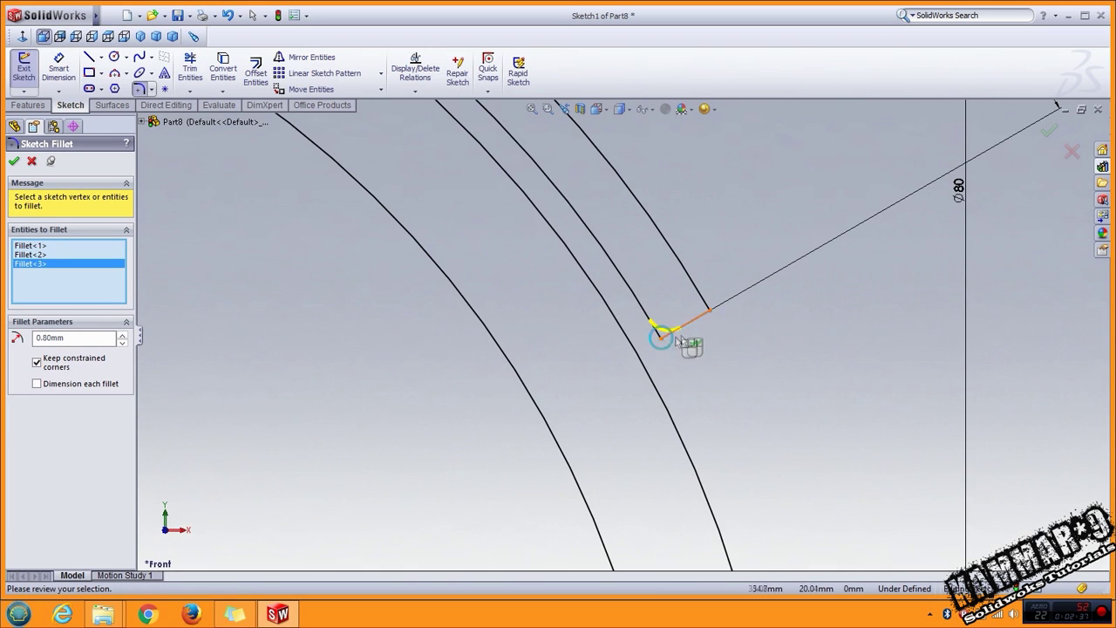
pyautogui.click(710, 321)
pyautogui.scroll(3, 711, 321)
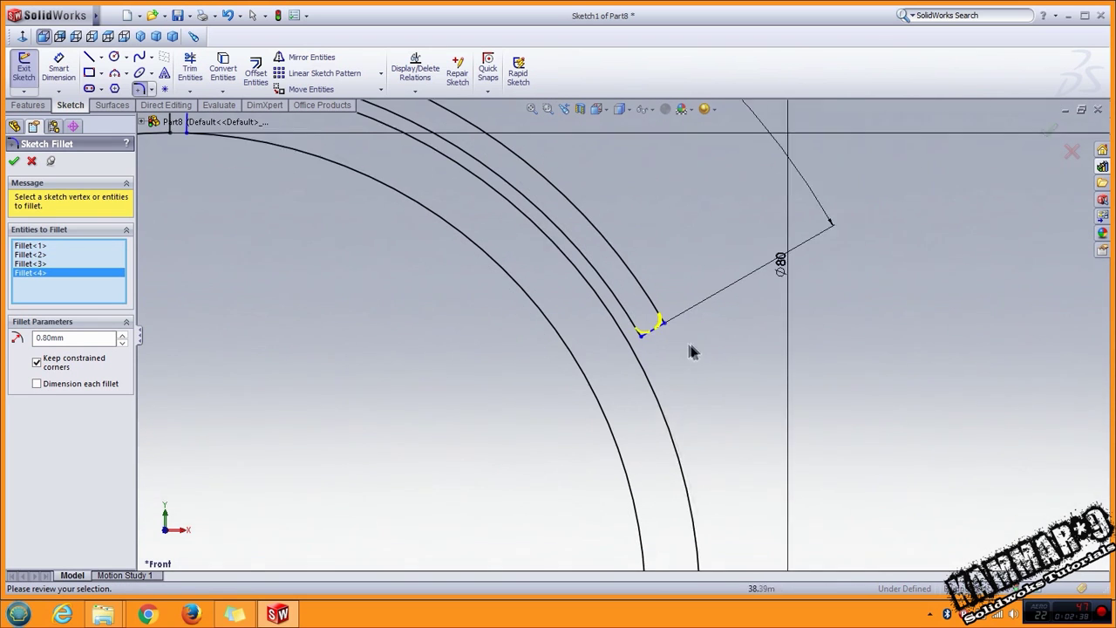
pyautogui.click(14, 161)
pyautogui.scroll(2, 337, 349)
pyautogui.scroll(3, 419, 393)
pyautogui.scroll(2, 504, 384)
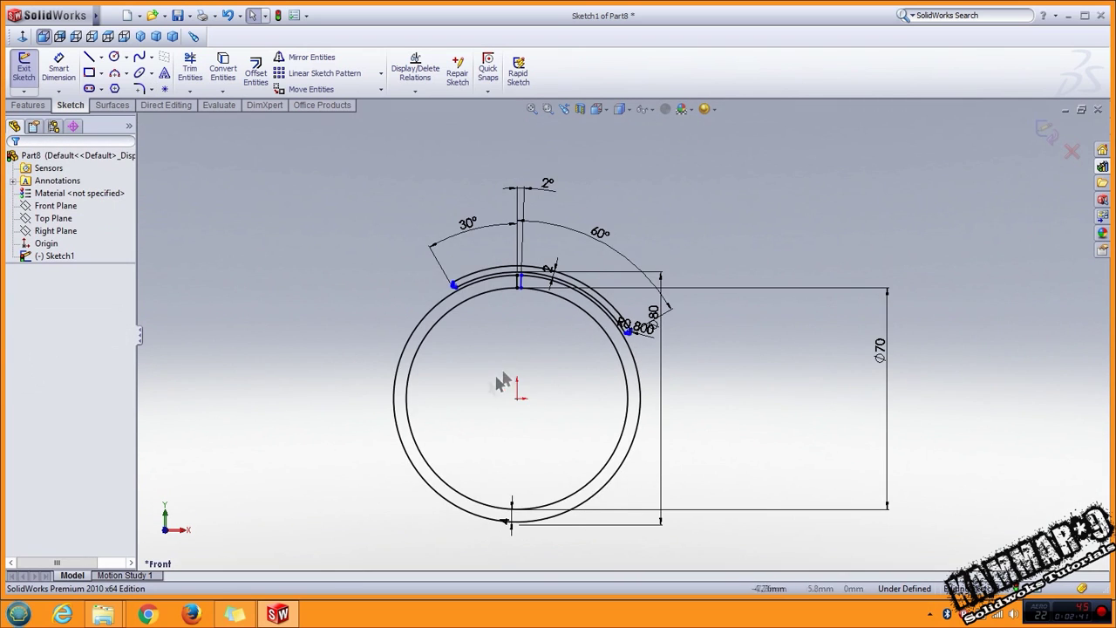
pyautogui.scroll(-2, 490, 357)
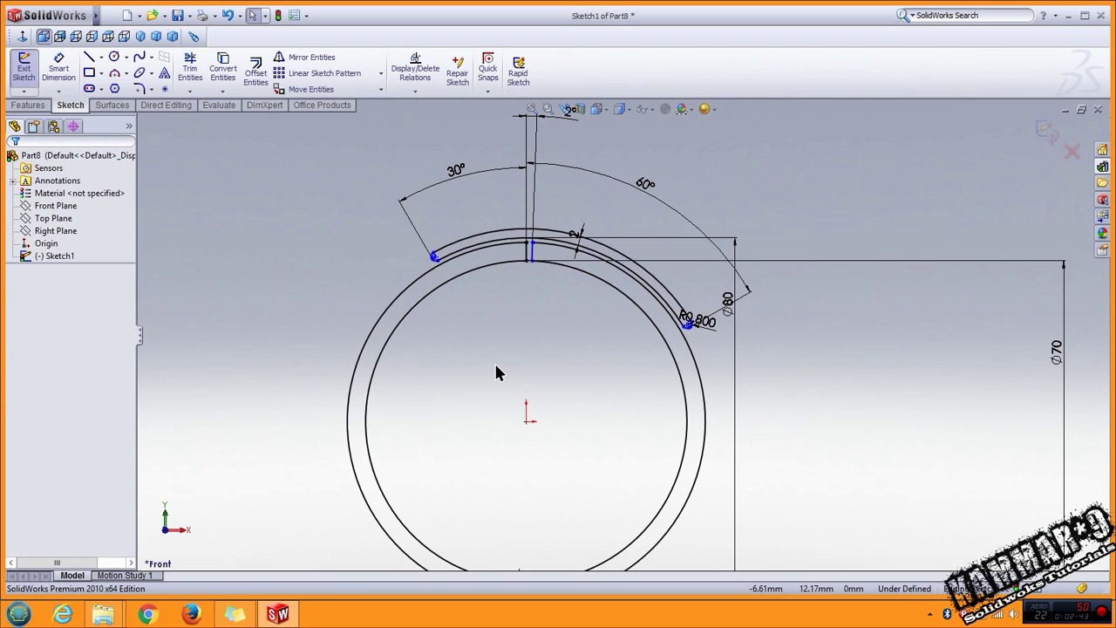
# Step: Extrude the filleted ring sketch with a Blind depth as Boss-Extrude1
pyautogui.press('f')
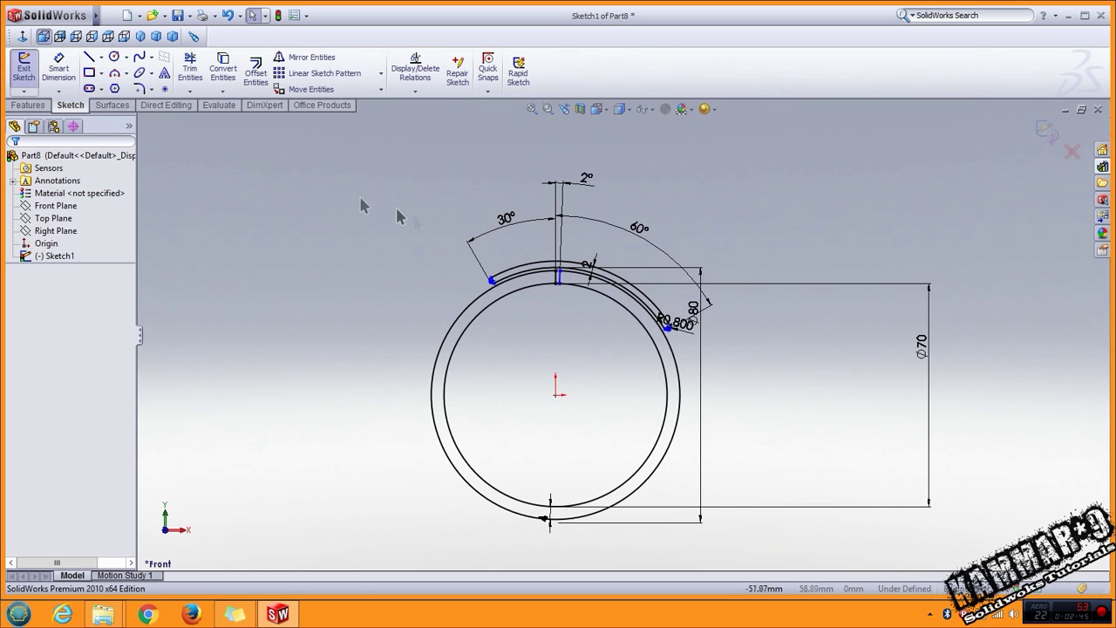
pyautogui.click(28, 104)
pyautogui.click(29, 70)
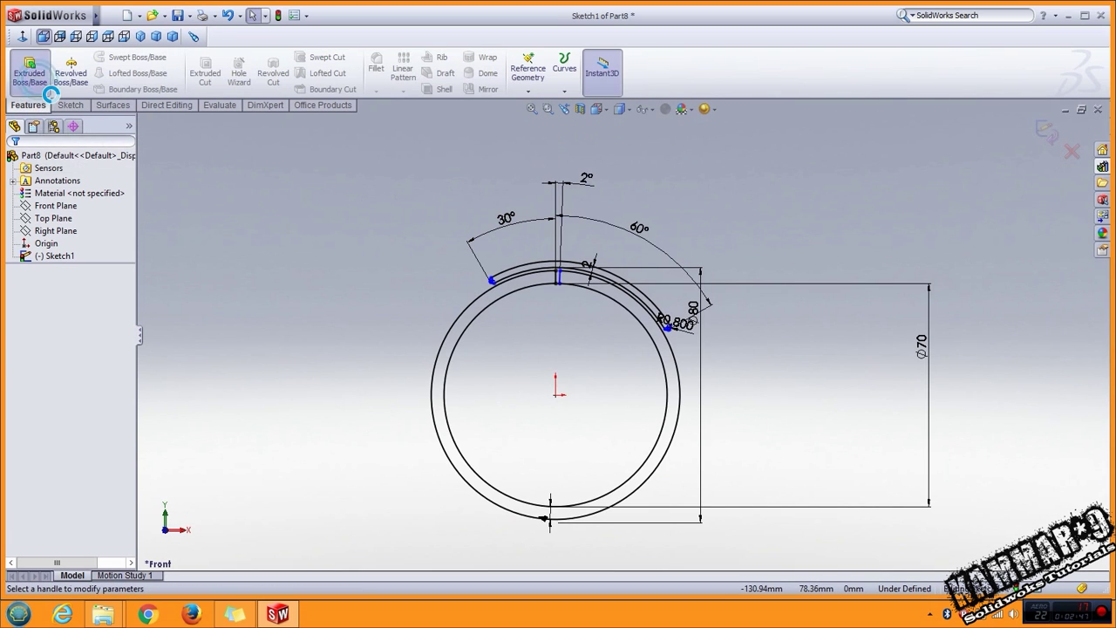
pyautogui.doubleClick(82, 295)
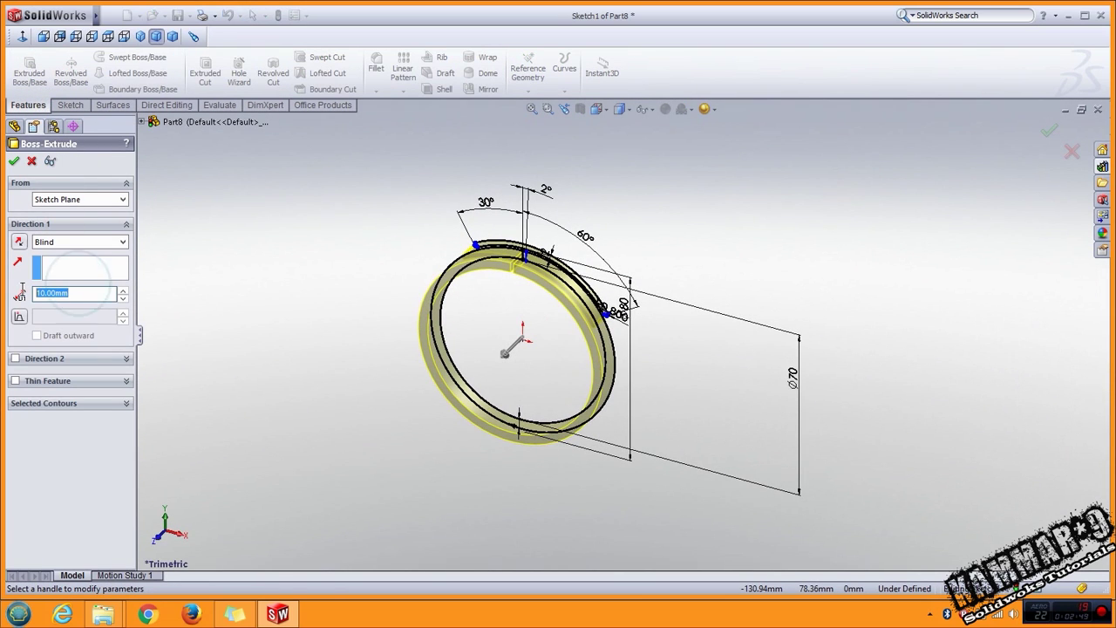
pyautogui.click(29, 161)
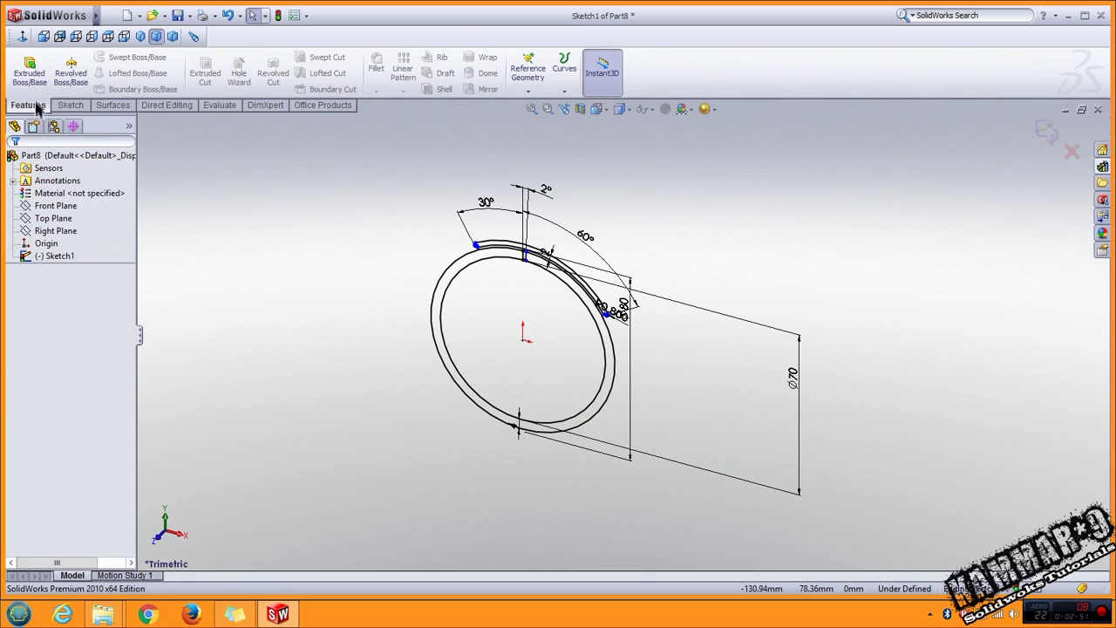
pyautogui.click(28, 69)
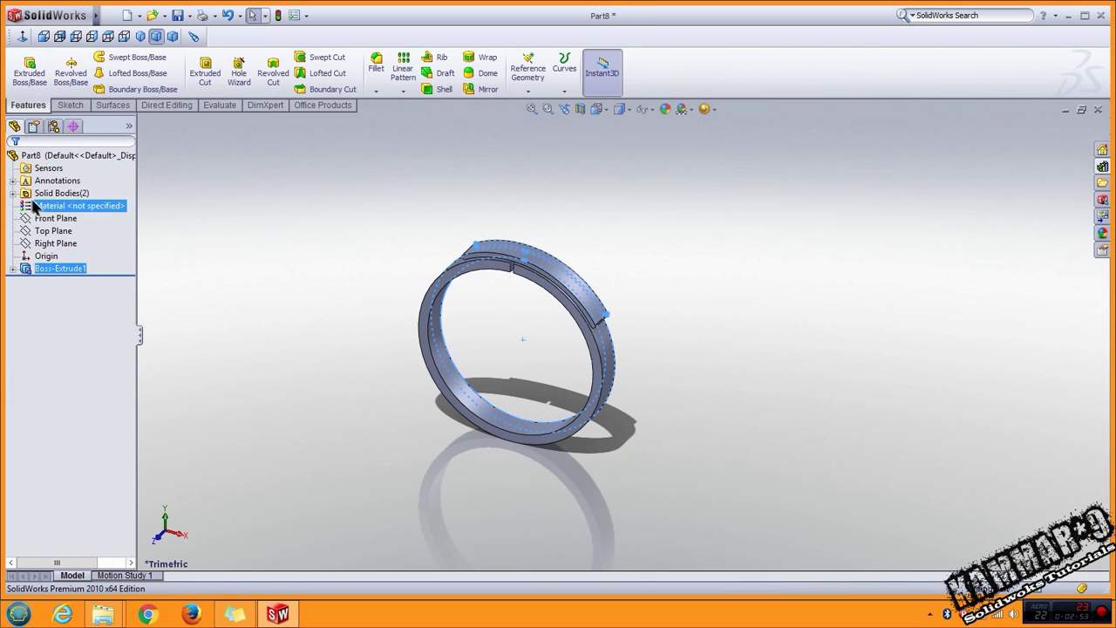
# Step: Expand Solid Bodies to check the two bodies and orbit the ring to face the viewer
pyautogui.click(14, 193)
pyautogui.click(67, 206)
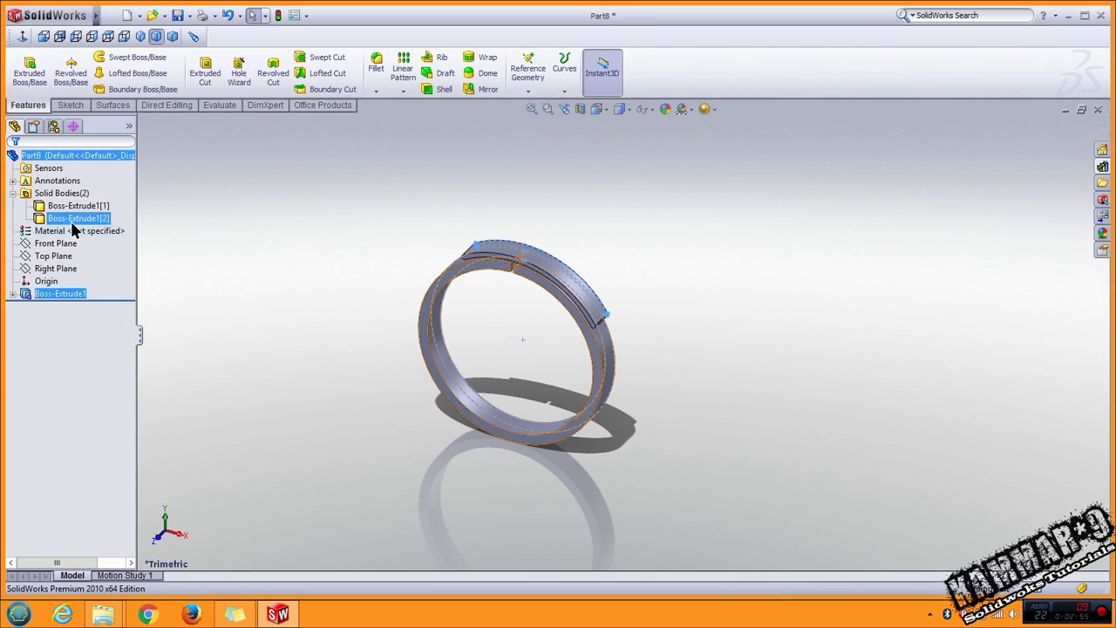
pyautogui.click(215, 297)
pyautogui.moveTo(244, 329); pyautogui.dragTo(388, 334, button='middle')
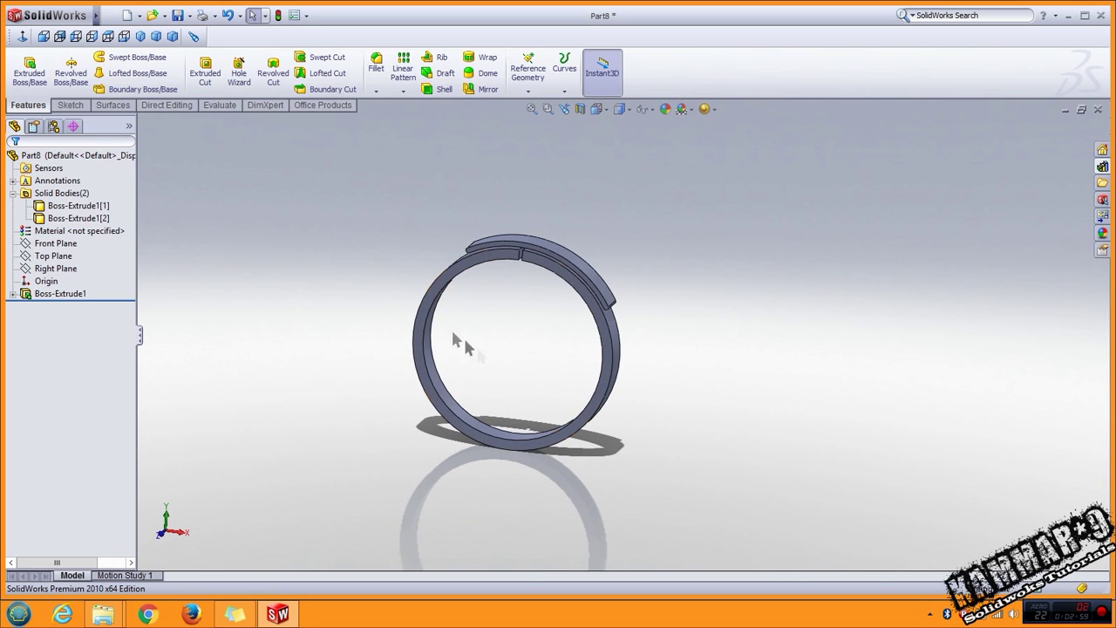
# Step: Start a Top Plane sketch and draw a centre rectangle around the origin, hidden lines removed
pyautogui.click(63, 260)
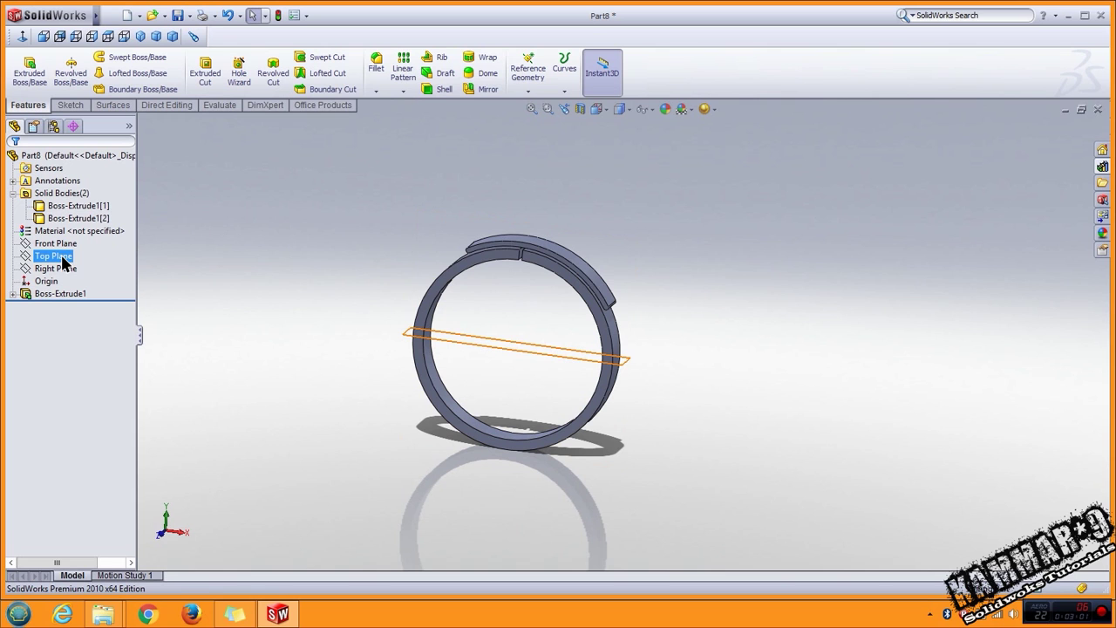
pyautogui.click(57, 240)
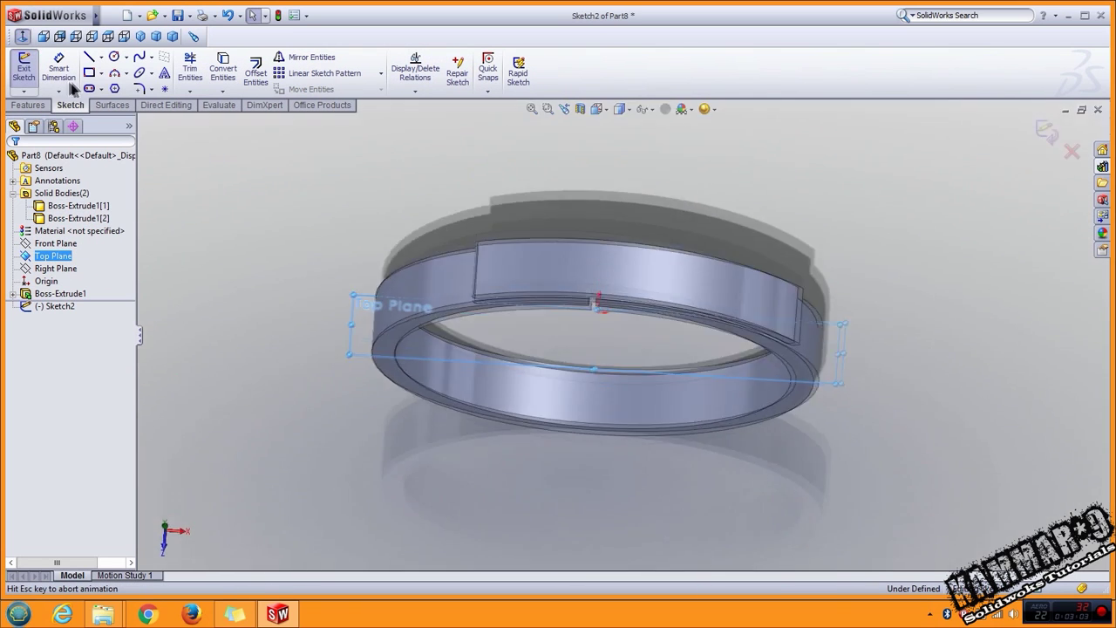
pyautogui.click(101, 73)
pyautogui.click(135, 104)
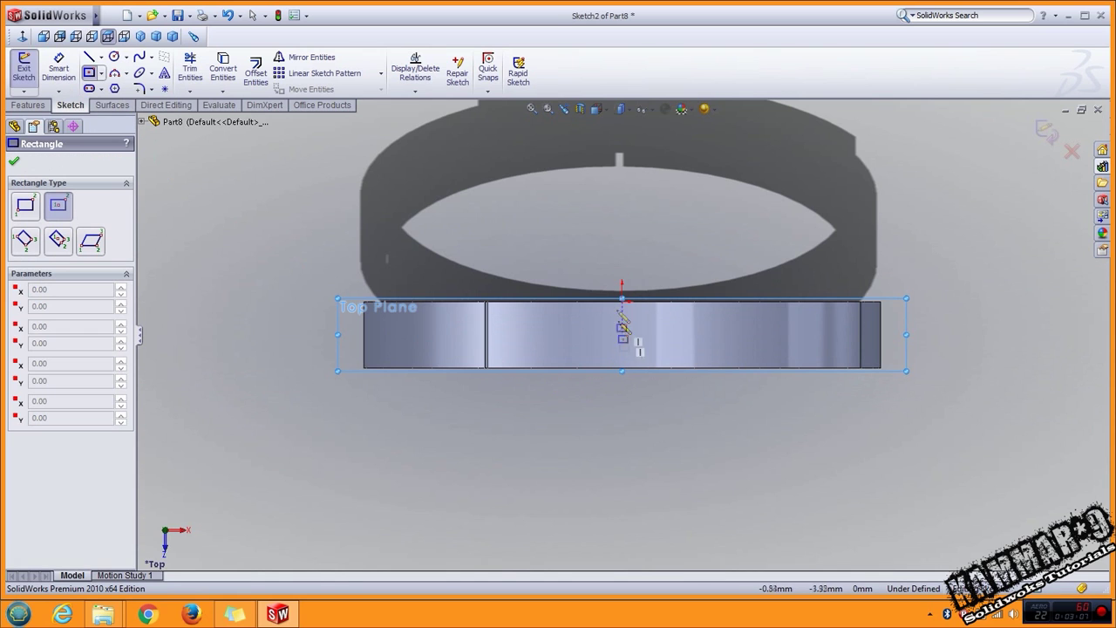
pyautogui.click(621, 108)
pyautogui.click(620, 157)
pyautogui.scroll(-2, 622, 336)
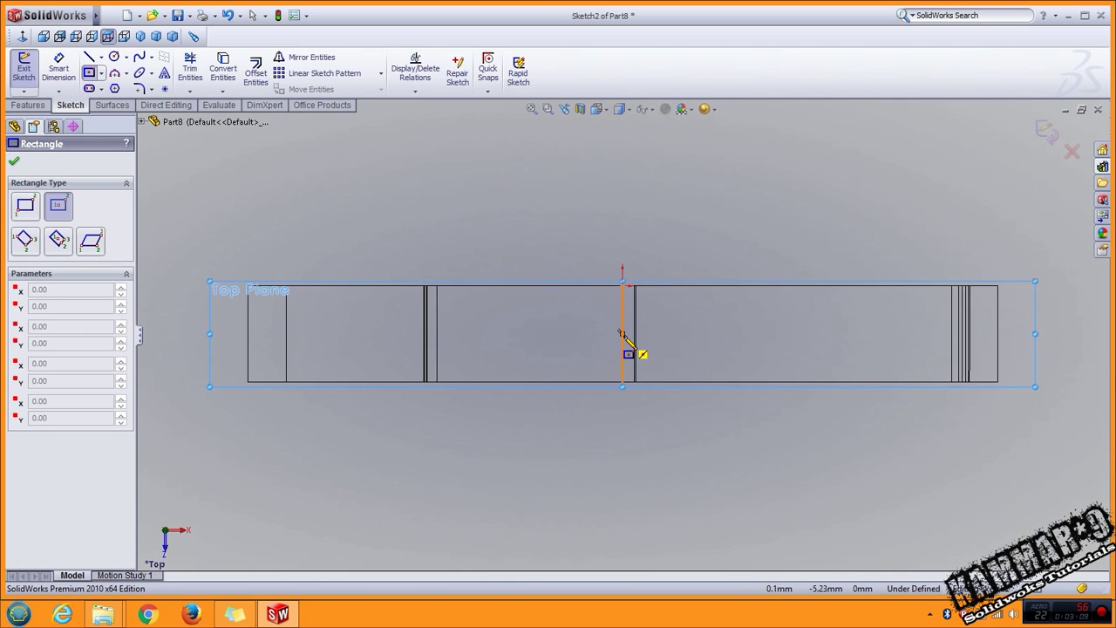
pyautogui.click(622, 334)
pyautogui.click(656, 361)
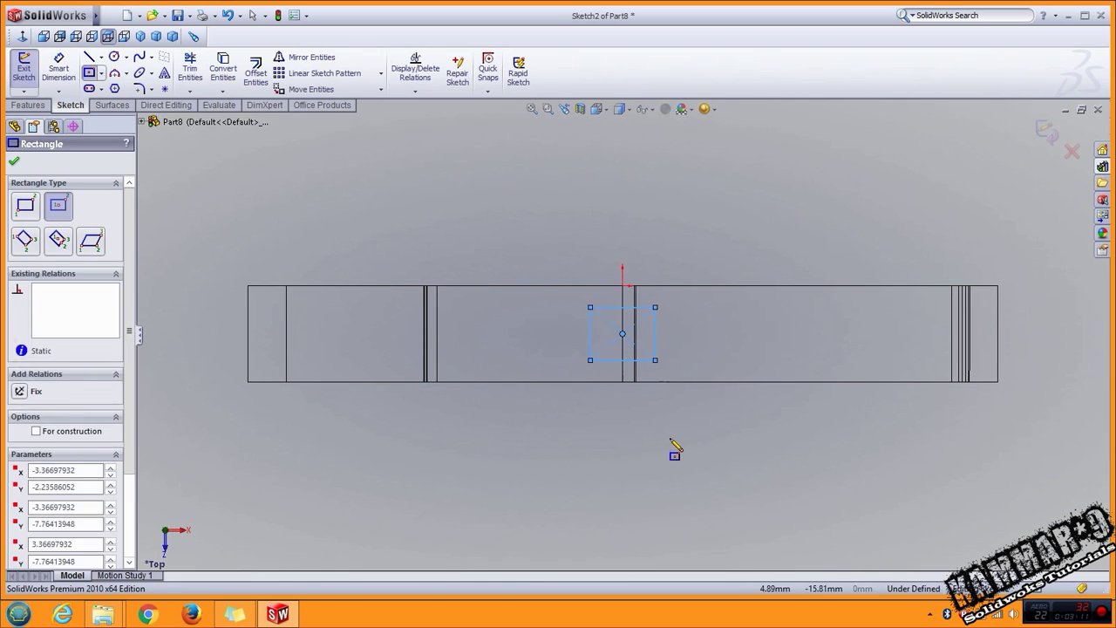
pyautogui.moveTo(675, 451); pyautogui.dragTo(684, 316, button='right')
# Step: Dimension the rectangle's top edge to 3 mm
pyautogui.click(646, 310)
pyautogui.click(632, 231)
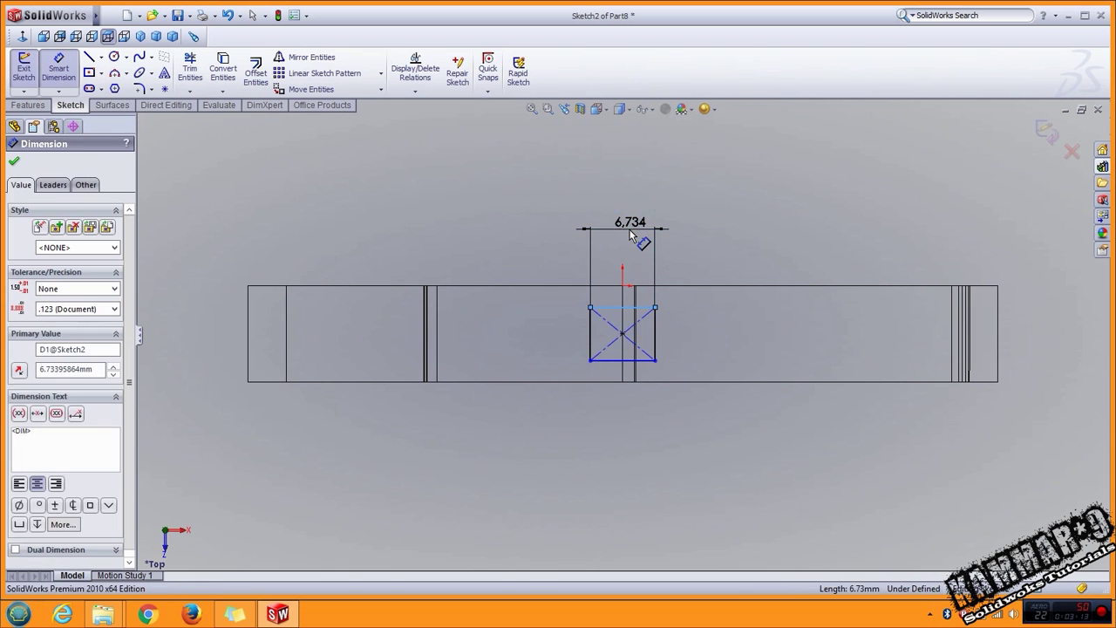
pyautogui.write('3')
pyautogui.press('Return')
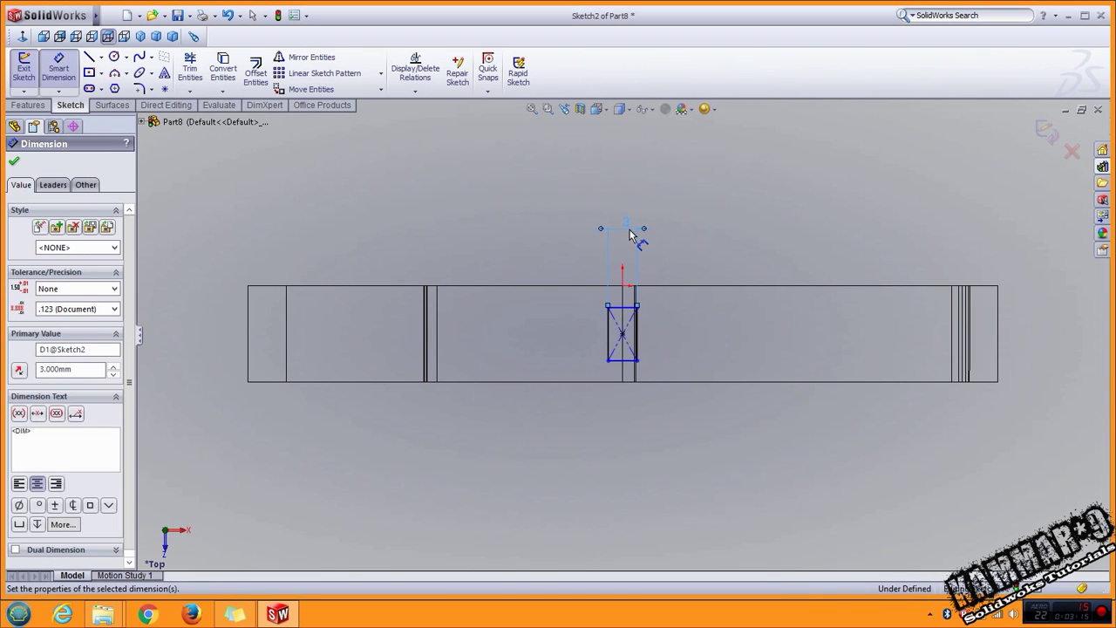
pyautogui.scroll(-2, 601, 327)
pyautogui.press('Escape')
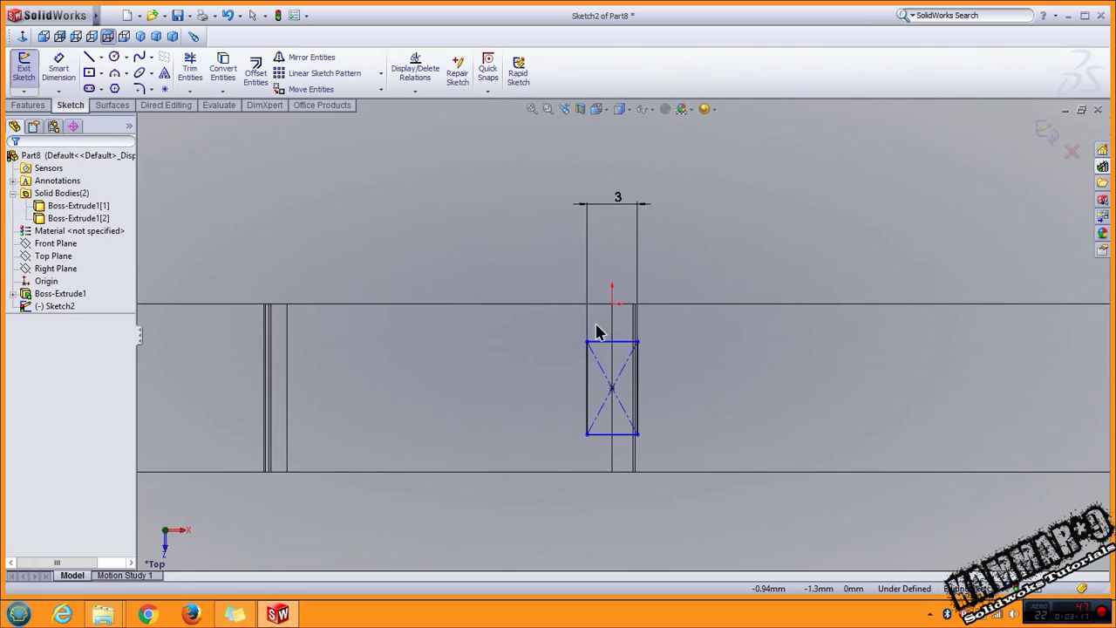
# Step: Add an Equal relation between the top and left edges to make it a square
pyautogui.click(599, 343)
pyautogui.keyDown('ctrl'); pyautogui.click(588, 369); pyautogui.keyUp('ctrl')
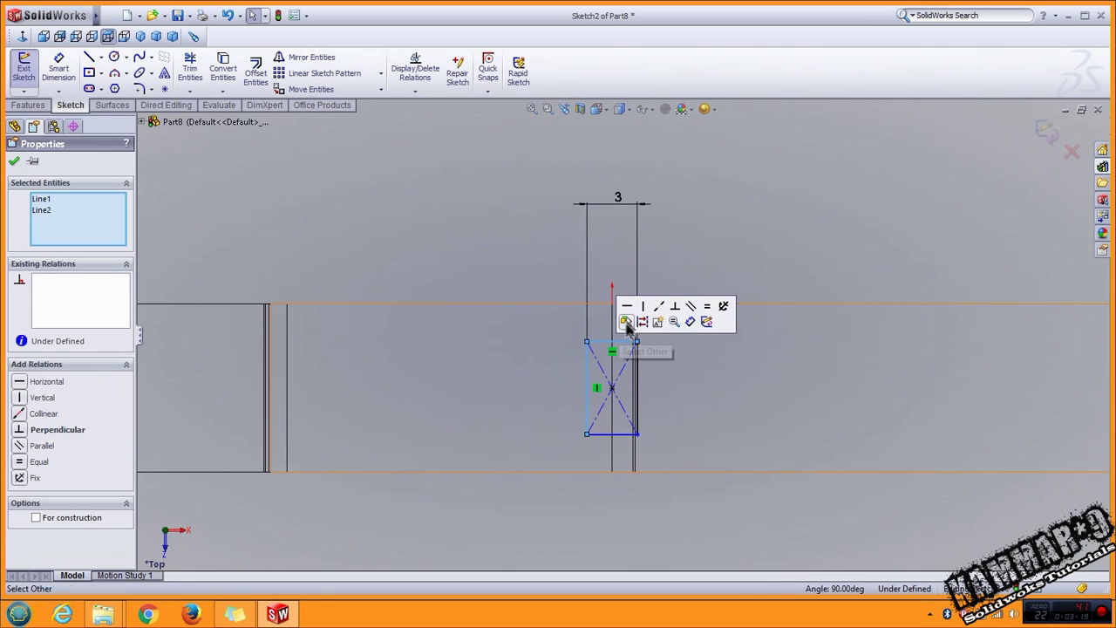
pyautogui.click(705, 321)
pyautogui.click(674, 514)
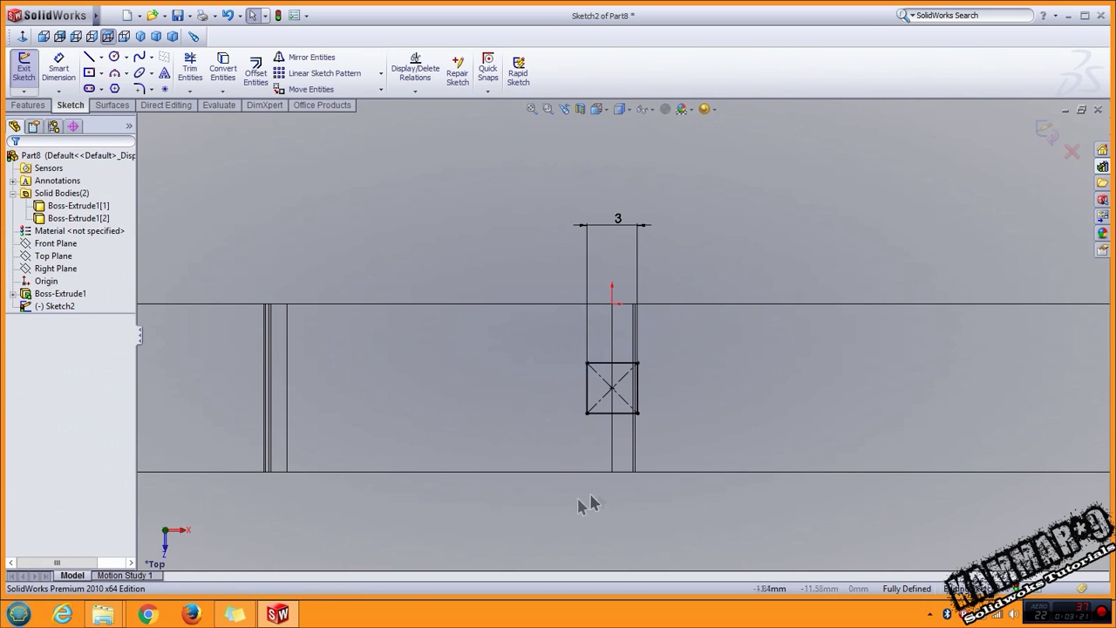
pyautogui.rightClick(562, 506)
pyautogui.click(504, 528)
# Step: In top view, drop the centre point's midpoint relation and shift the square left of the origin
pyautogui.press('f')
pyautogui.moveTo(578, 469); pyautogui.dragTo(584, 352, button='middle')
pyautogui.scroll(3, 584, 352)
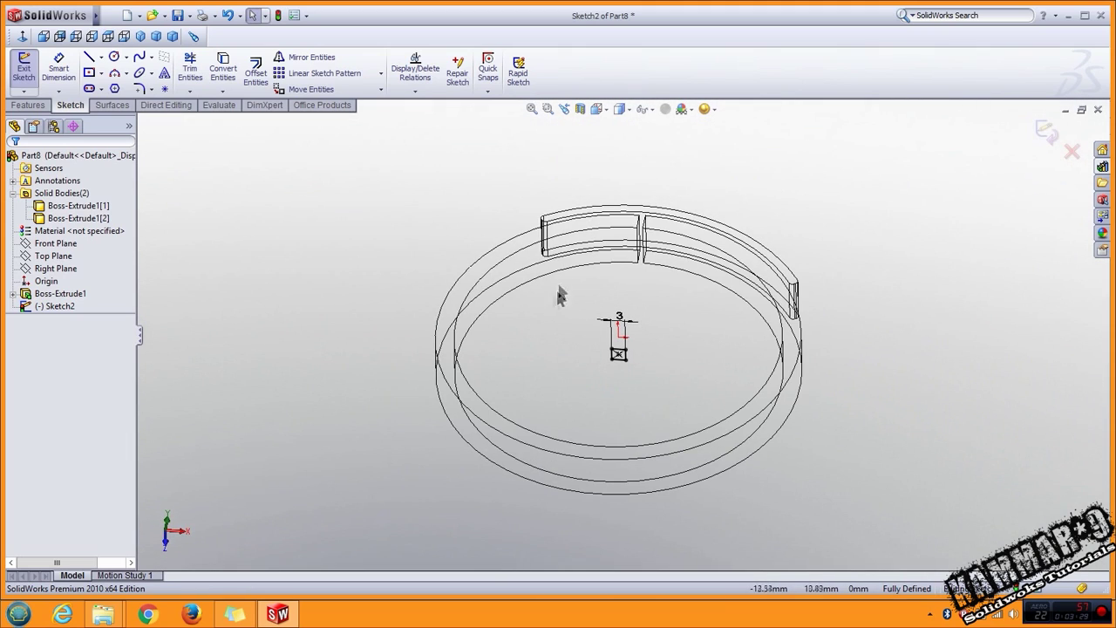
pyautogui.click(22, 36)
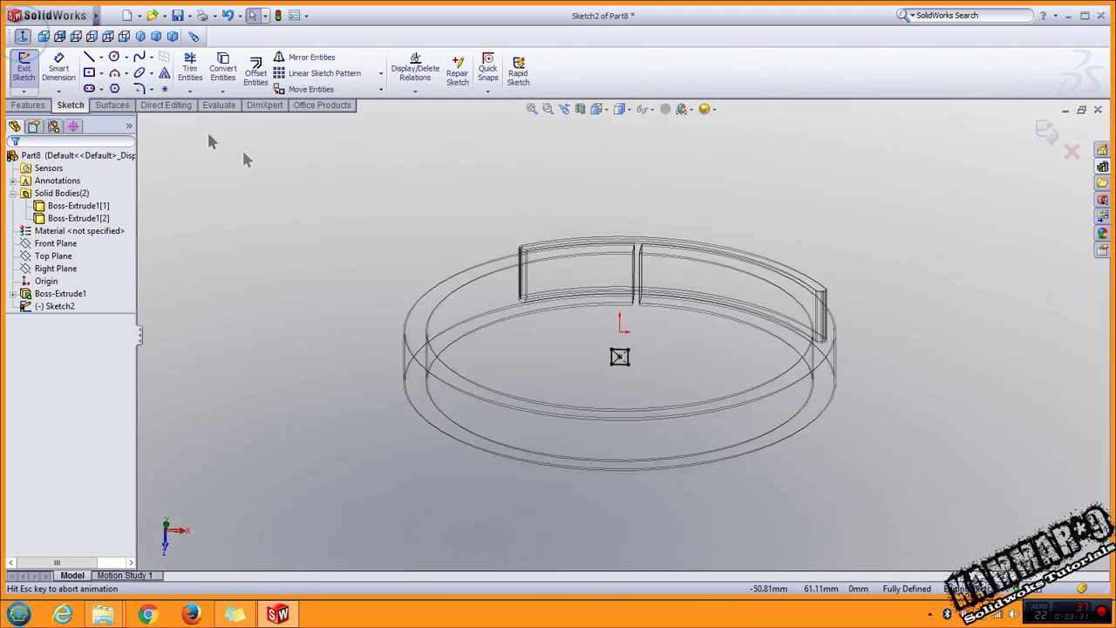
pyautogui.click(546, 366)
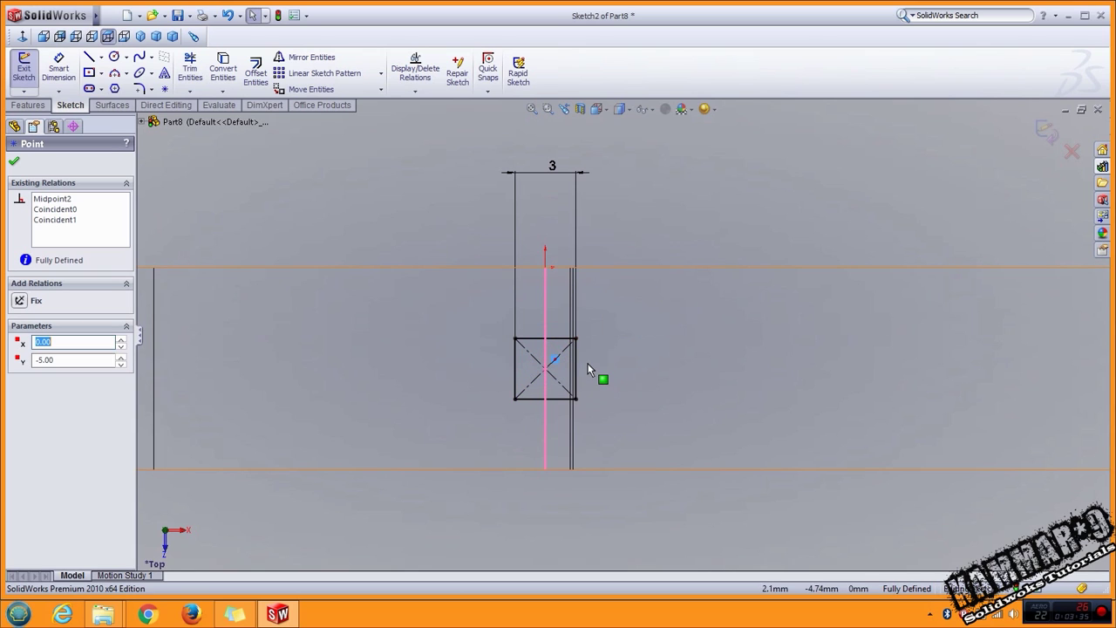
pyautogui.hotkey('ctrl', 'z')
pyautogui.moveTo(544, 368); pyautogui.dragTo(496, 368)
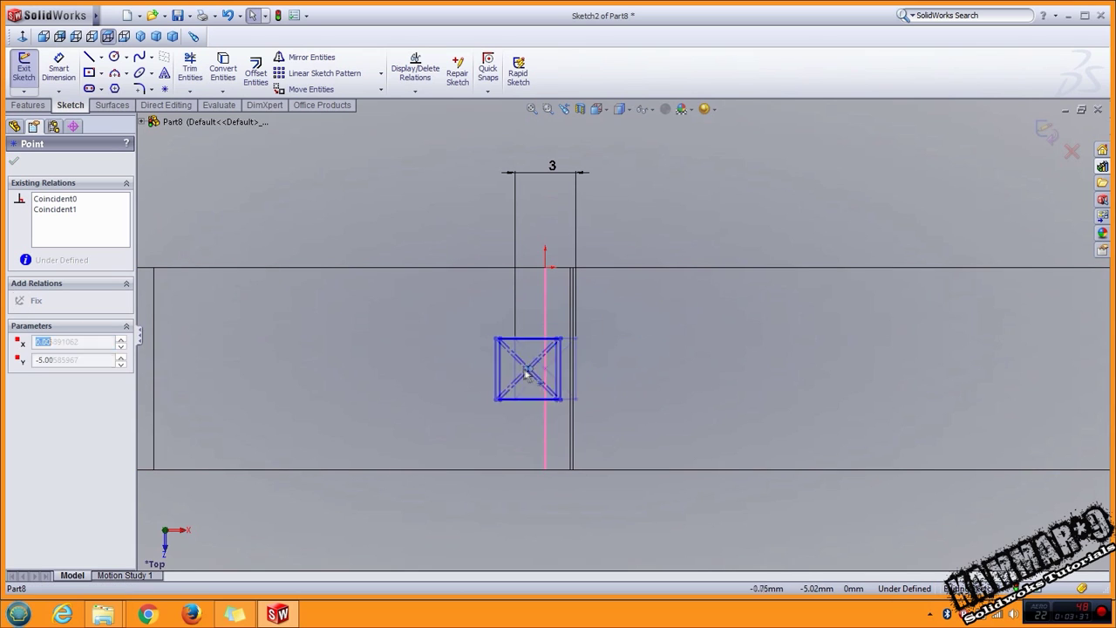
# Step: Locate the square's centre 5 mm vertically and 2 mm horizontally, then view isometric
pyautogui.moveTo(540, 505); pyautogui.dragTo(515, 349, button='right')
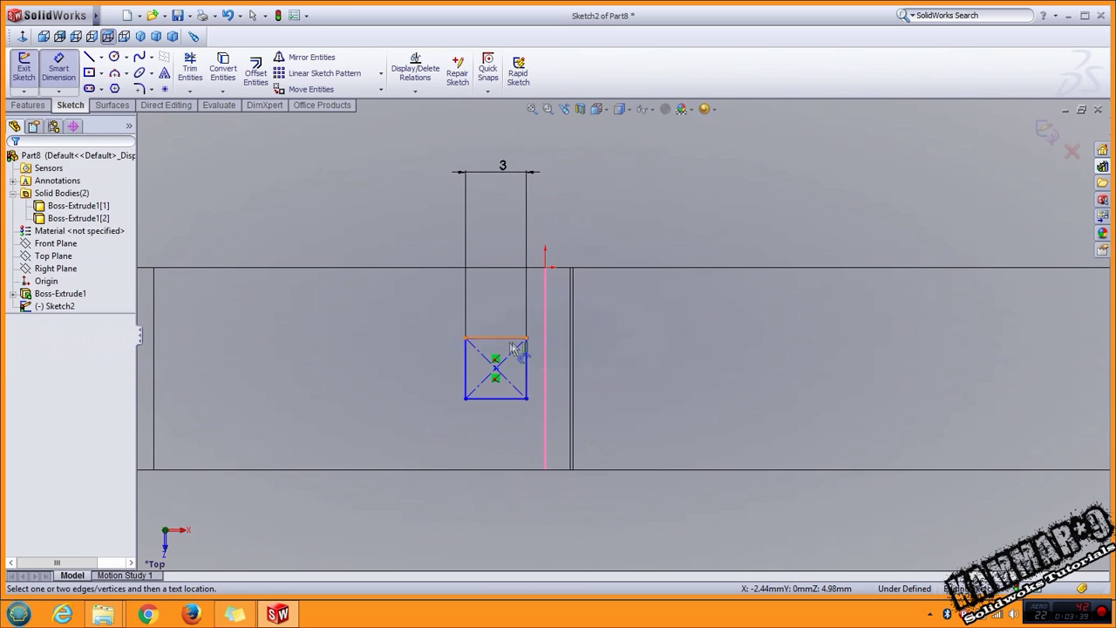
pyautogui.click(496, 368)
pyautogui.click(503, 267)
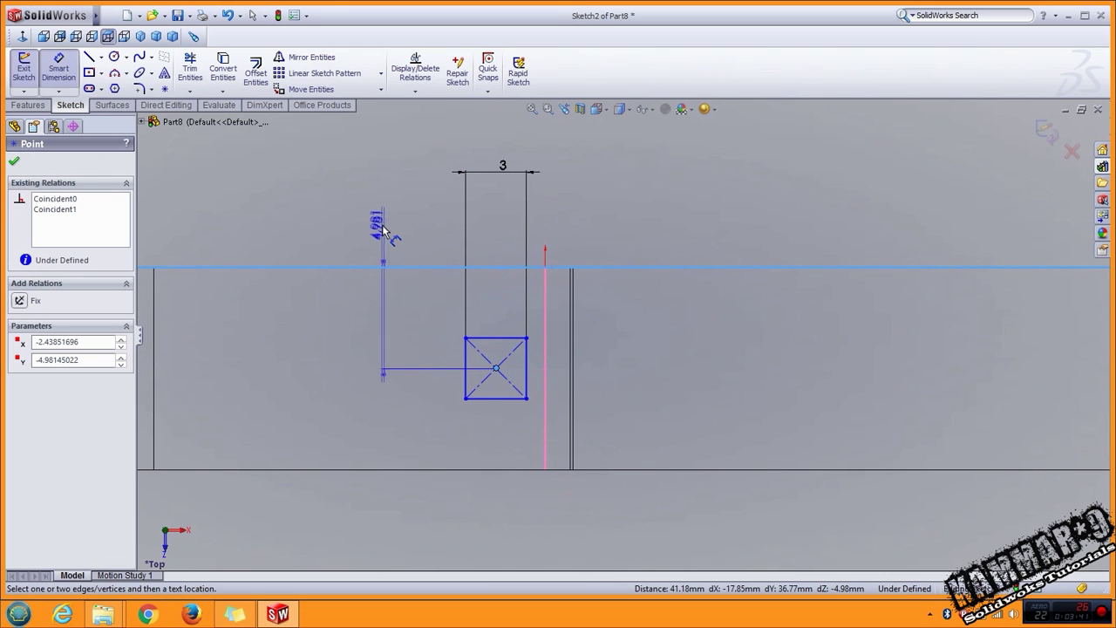
pyautogui.click(381, 229)
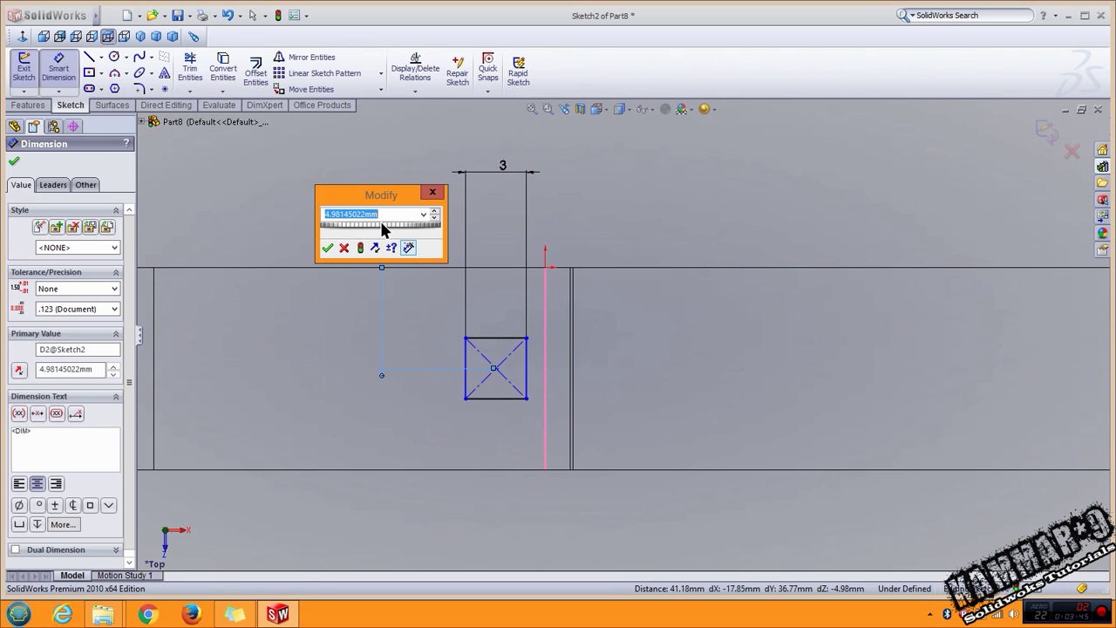
pyautogui.write('5')
pyautogui.write('5.000')
pyautogui.press('Return')
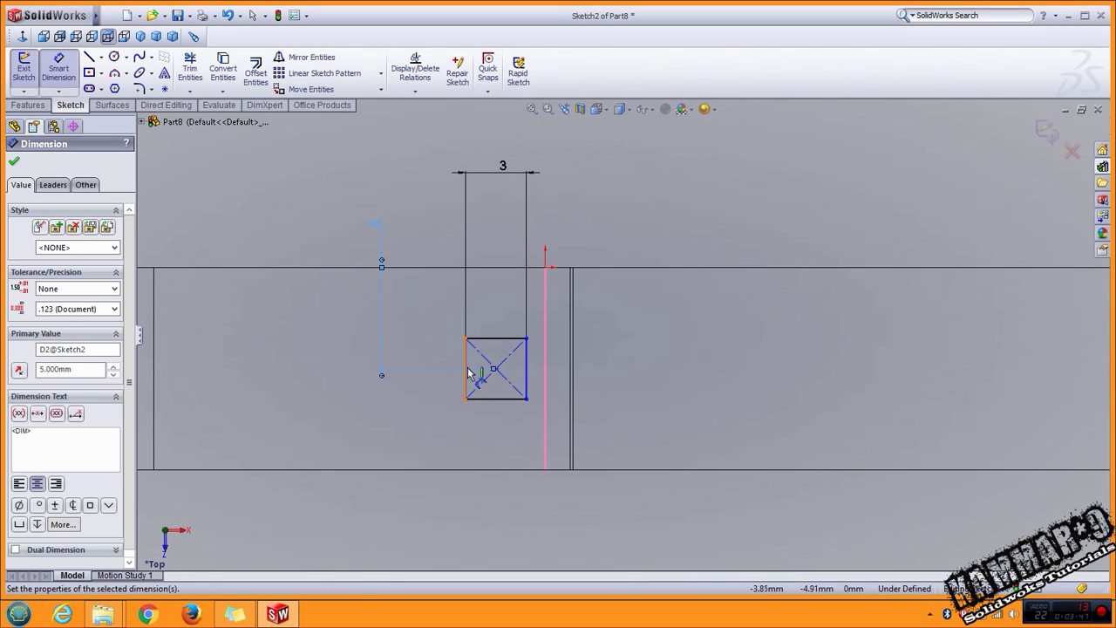
pyautogui.click(495, 368)
pyautogui.click(545, 268)
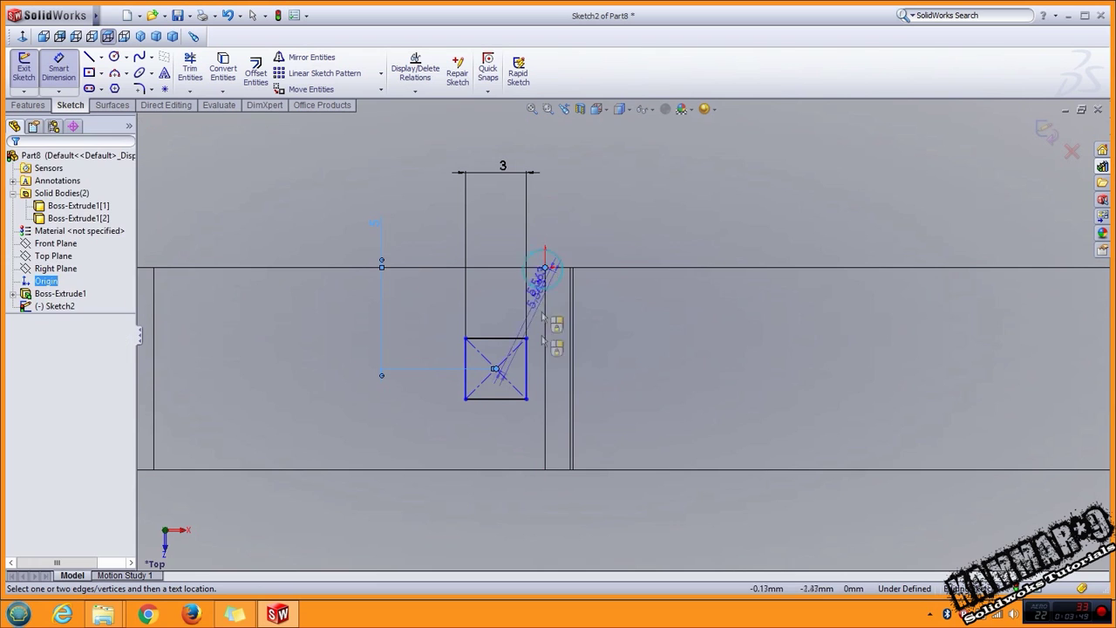
pyautogui.click(524, 510)
pyautogui.write('2')
pyautogui.press('Return')
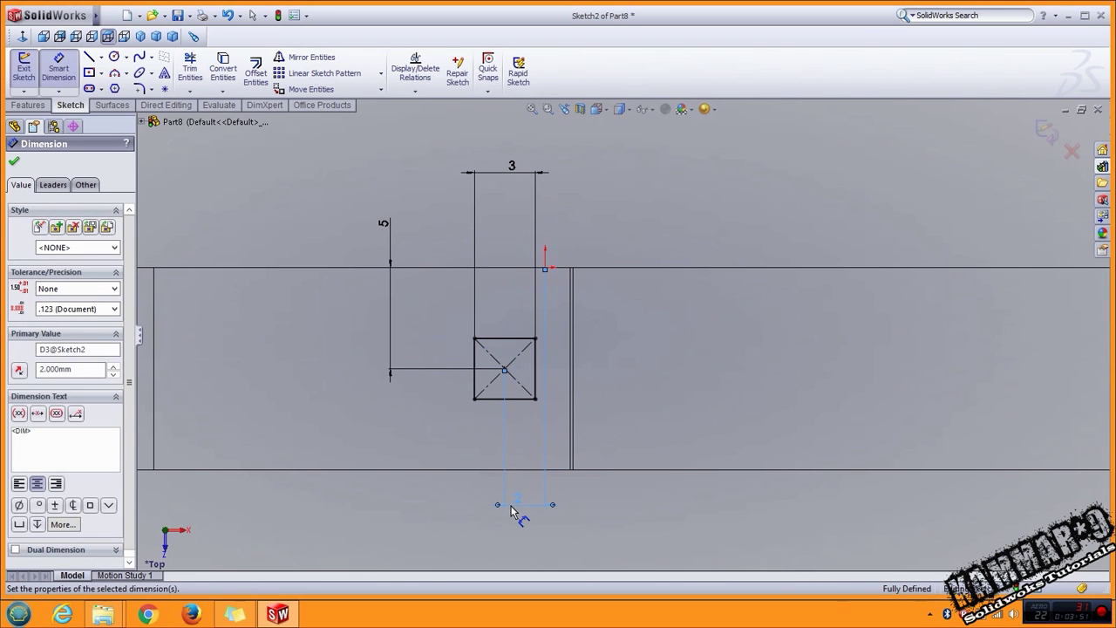
pyautogui.press('Escape')
pyautogui.hotkey('ctrl', '7')
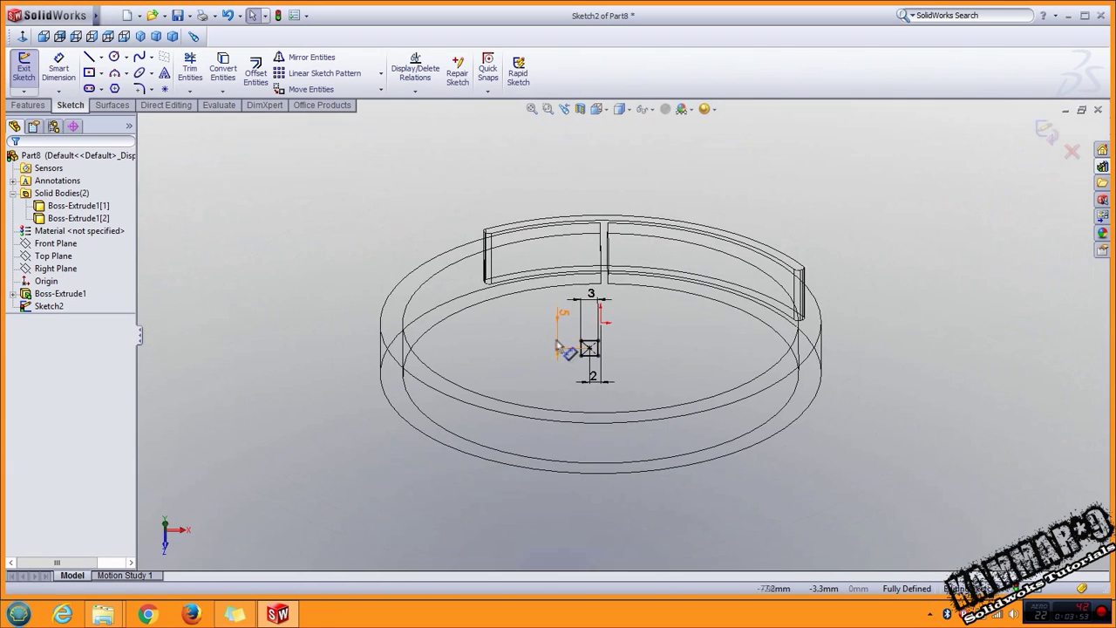
# Step: Start an Extruded Boss/Base from the square with the start condition Surface/Face/Plane
pyautogui.click(37, 105)
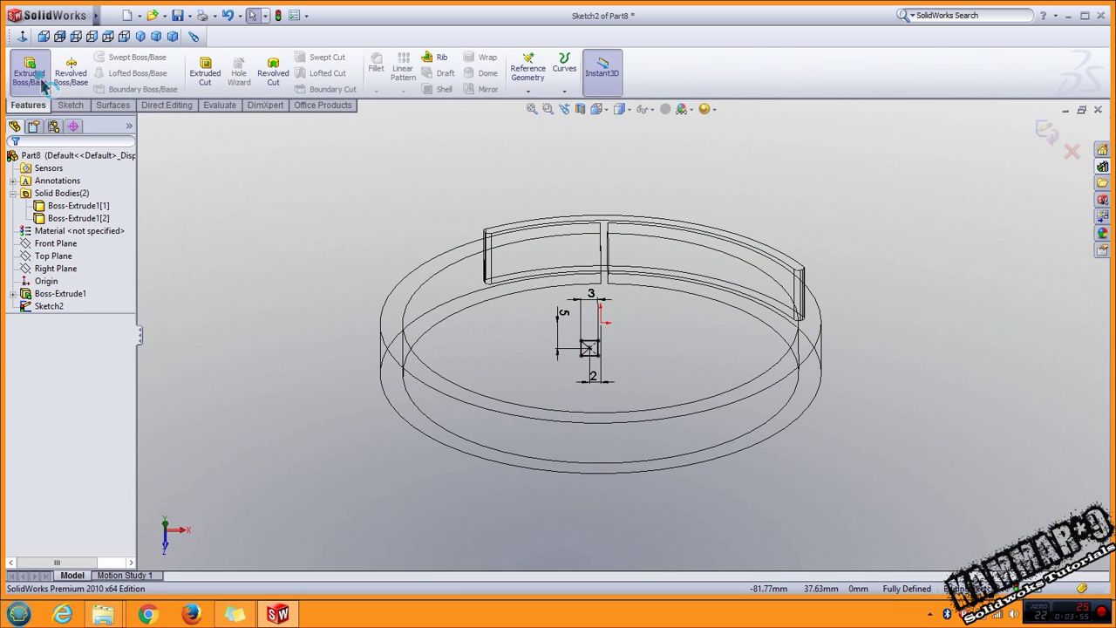
pyautogui.click(34, 77)
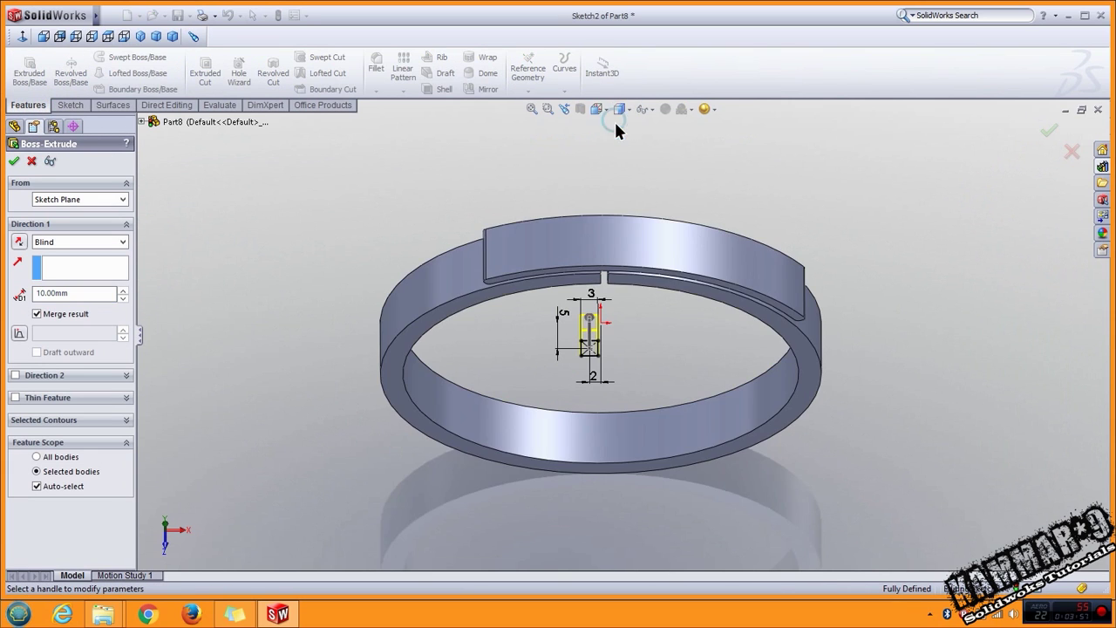
pyautogui.moveTo(616, 129); pyautogui.dragTo(572, 235, button='middle')
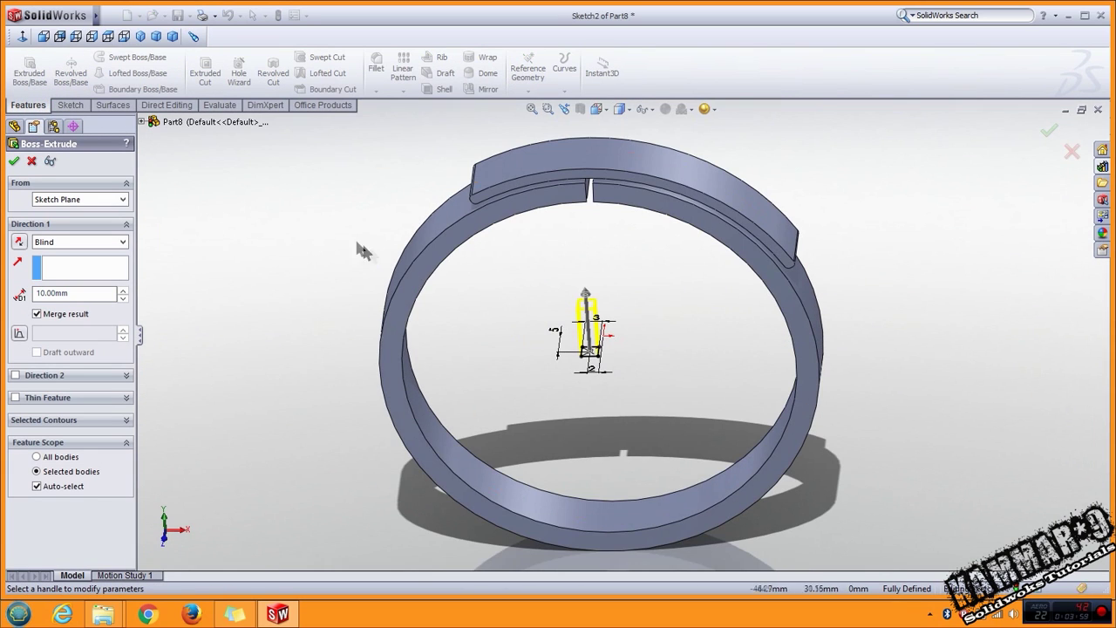
pyautogui.click(83, 200)
pyautogui.click(94, 220)
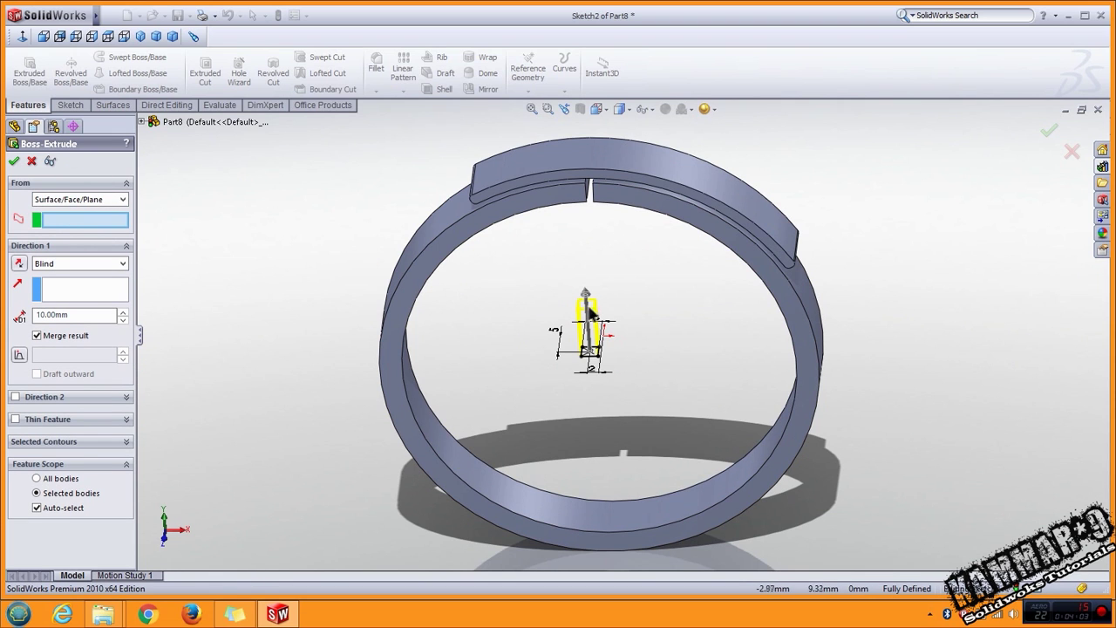
# Step: Use the ring's curved face as the start and extrude the pin 4 mm
pyautogui.moveTo(575, 323); pyautogui.dragTo(554, 174, button='middle')
pyautogui.scroll(-3, 555, 170)
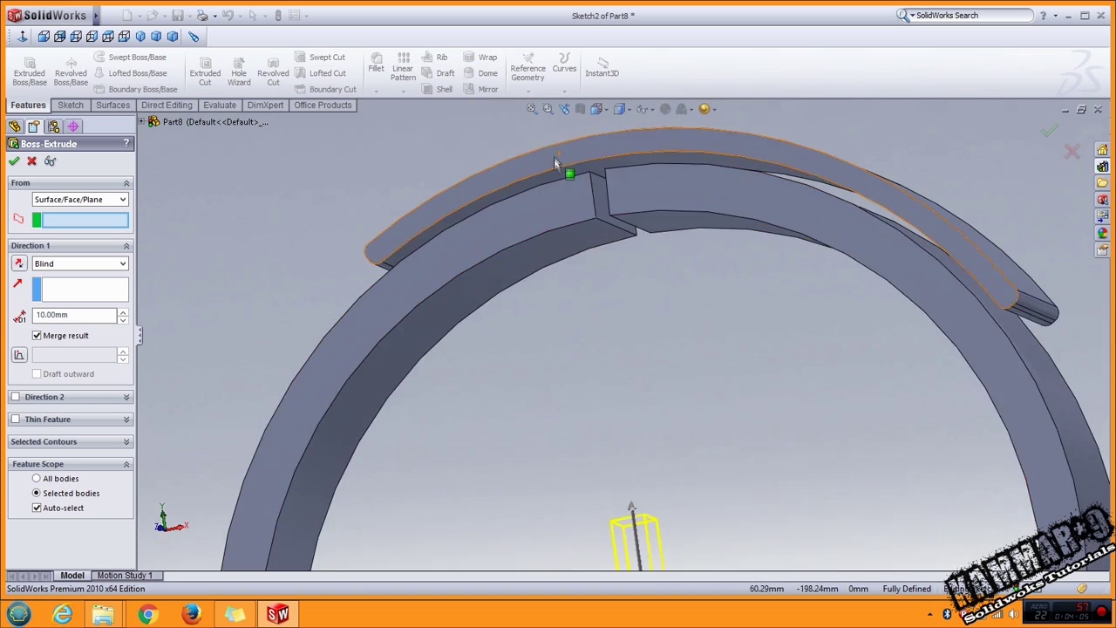
pyautogui.scroll(-2, 567, 192)
pyautogui.scroll(2, 575, 208)
pyautogui.click(585, 203)
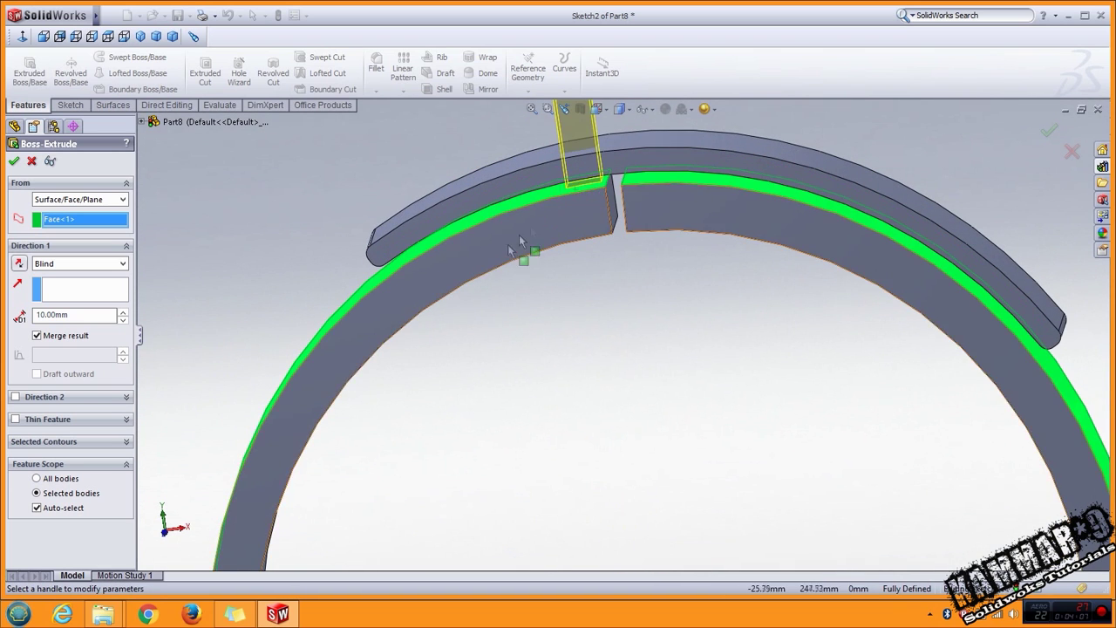
pyautogui.scroll(1, 524, 249)
pyautogui.click(69, 314)
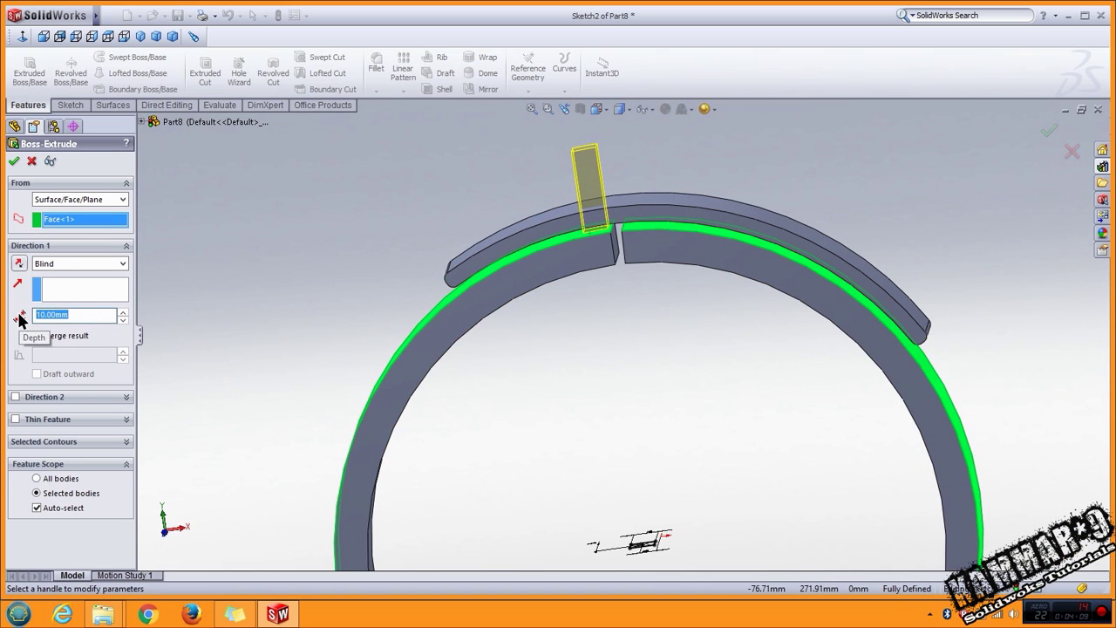
pyautogui.write('4')
pyautogui.press('Return')
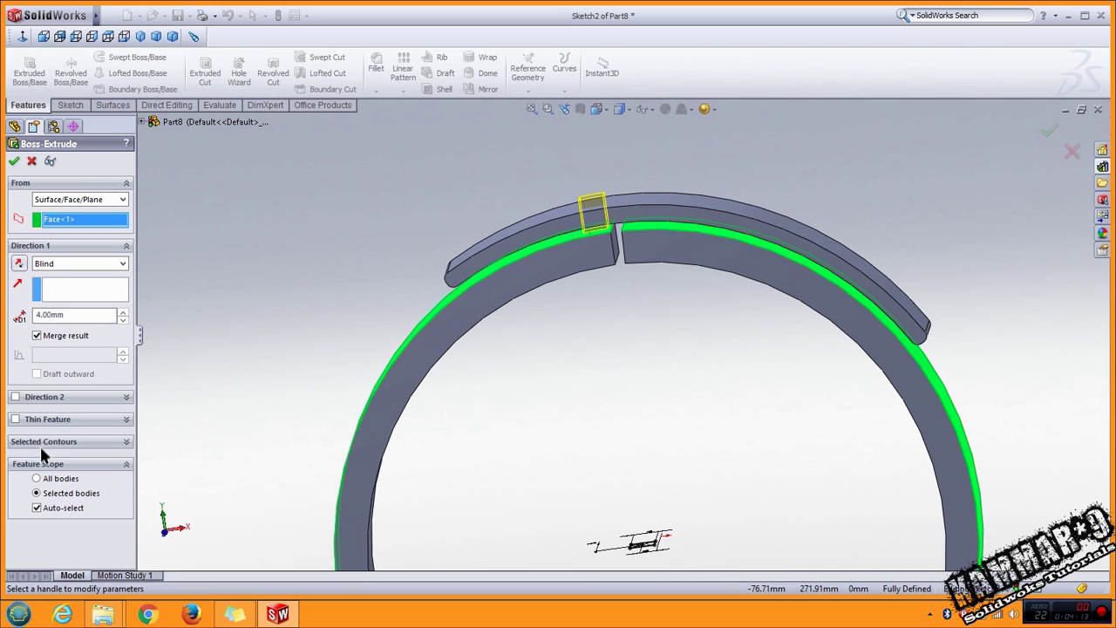
pyautogui.click(14, 161)
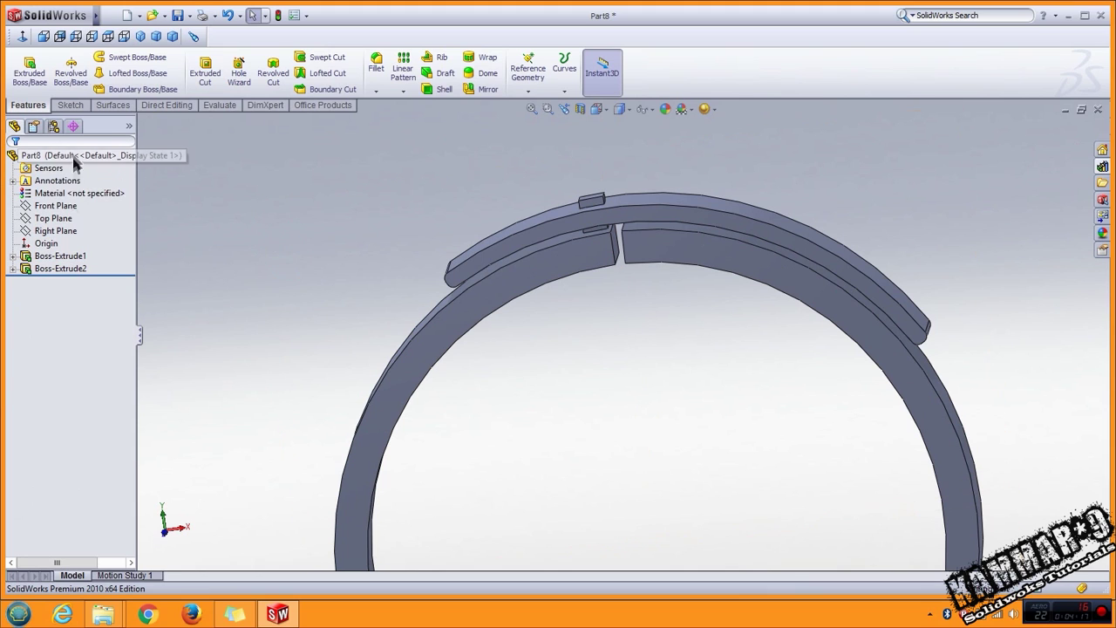
# Step: Apply a 2 mm fillet to the square pin's edge, creating Fillet1
pyautogui.click(58, 195)
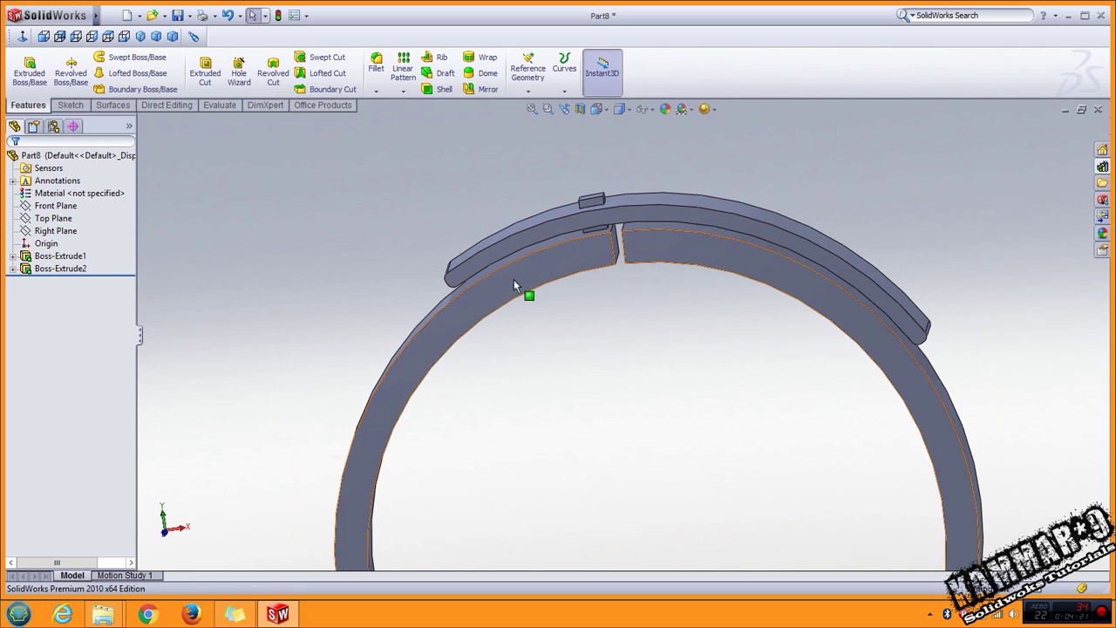
pyautogui.moveTo(591, 298); pyautogui.dragTo(610, 364, button='middle')
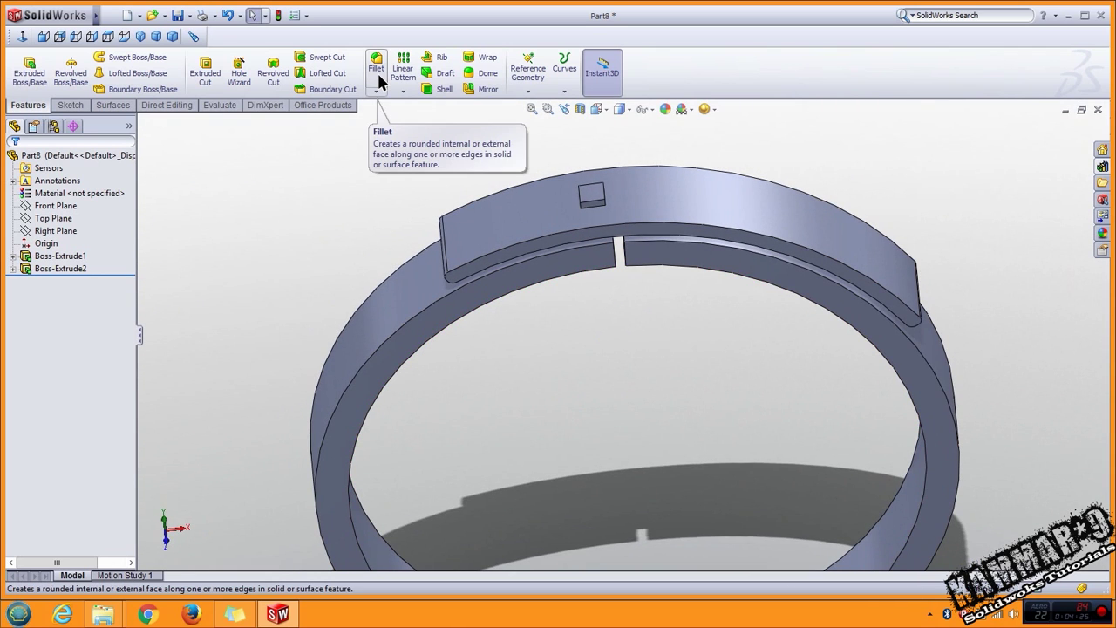
pyautogui.click(376, 71)
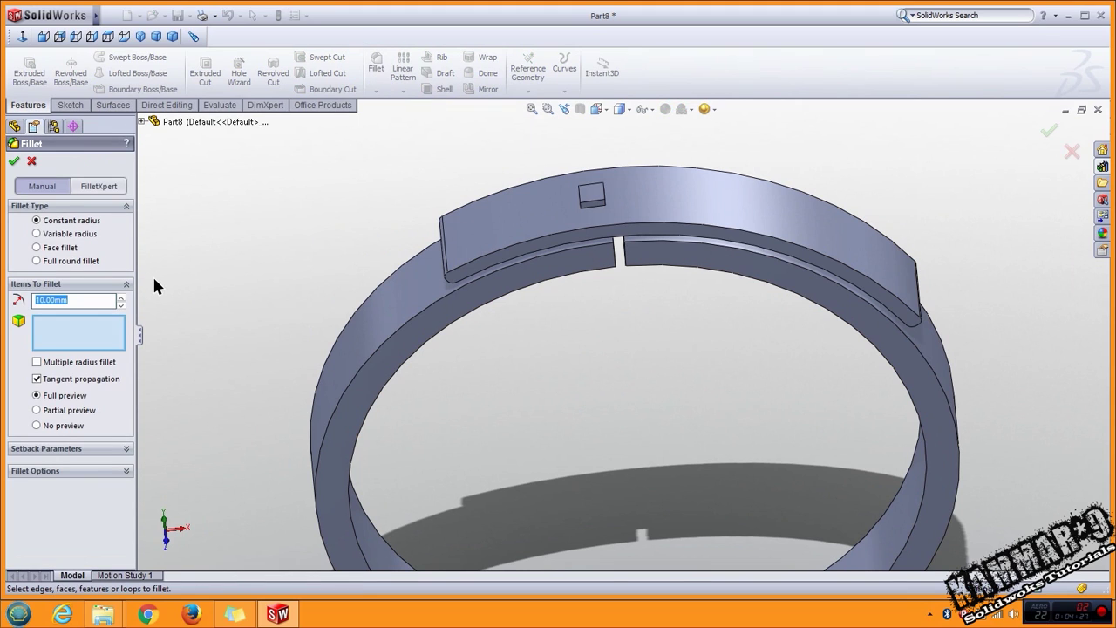
pyautogui.write('2')
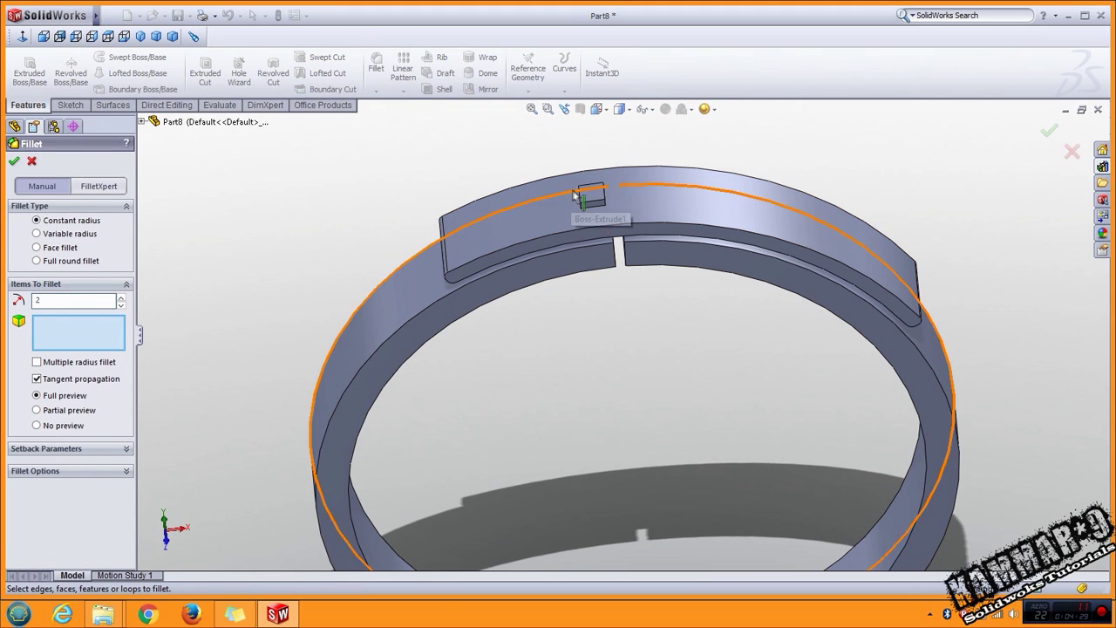
pyautogui.click(580, 200)
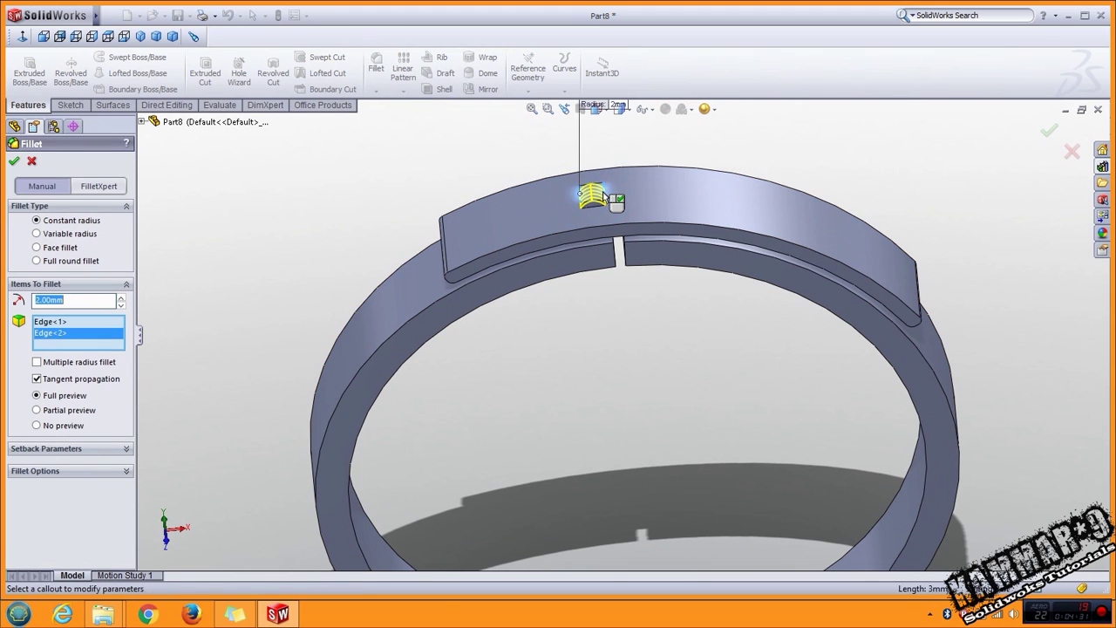
pyautogui.press('Return')
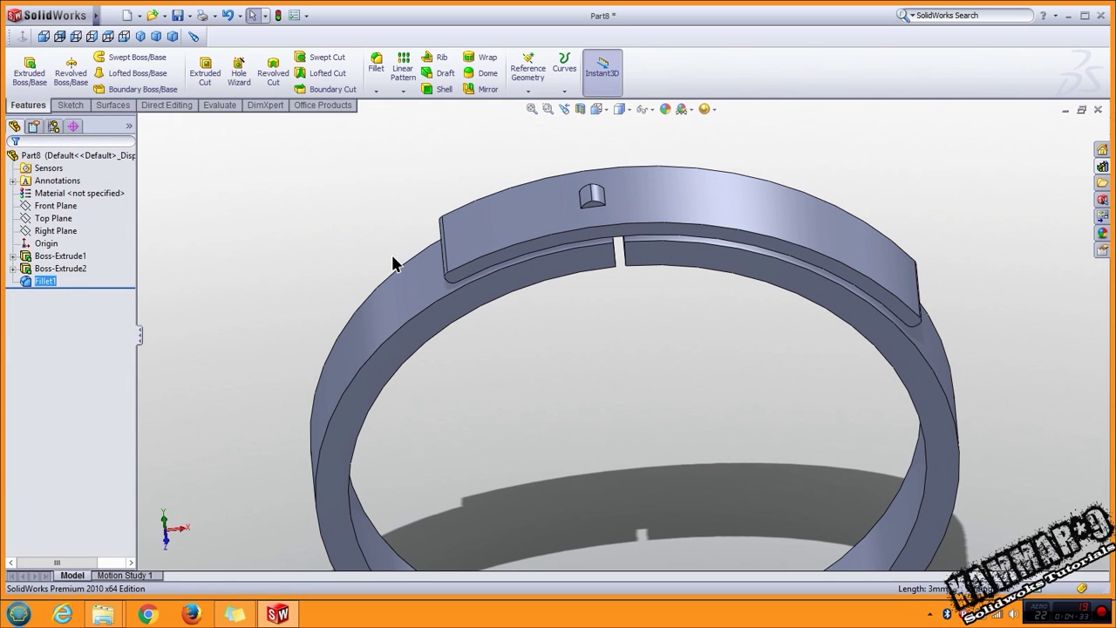
pyautogui.click(61, 224)
pyautogui.click(88, 231)
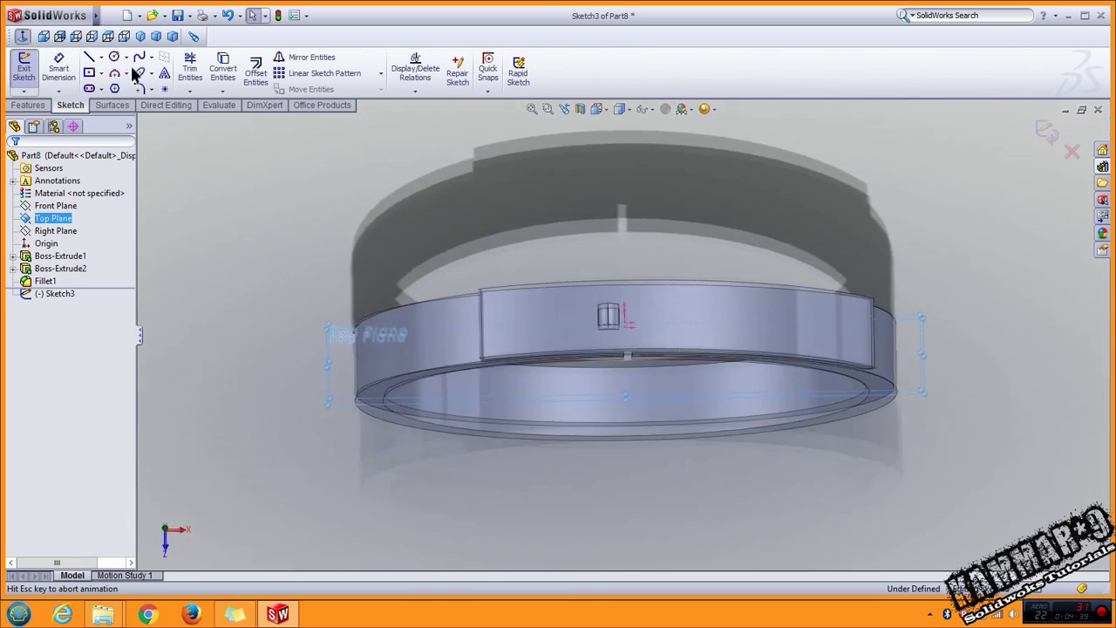
pyautogui.click(113, 56)
pyautogui.scroll(-3, 423, 350)
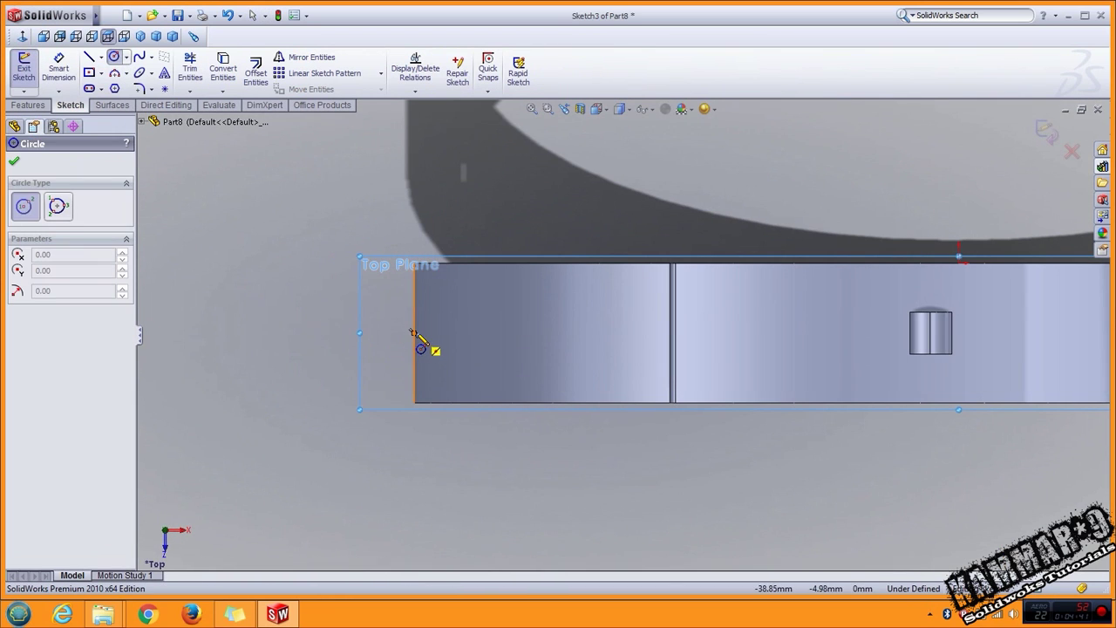
pyautogui.click(414, 332)
pyautogui.click(428, 340)
pyautogui.moveTo(418, 340); pyautogui.dragTo(327, 249, button='right')
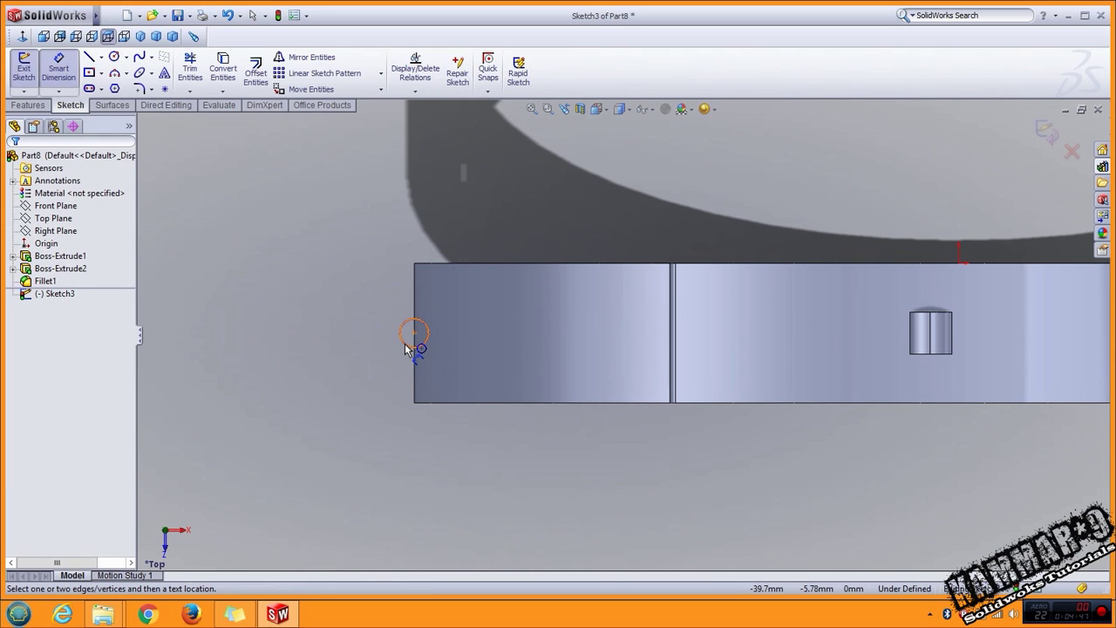
pyautogui.scroll(3, 375, 378)
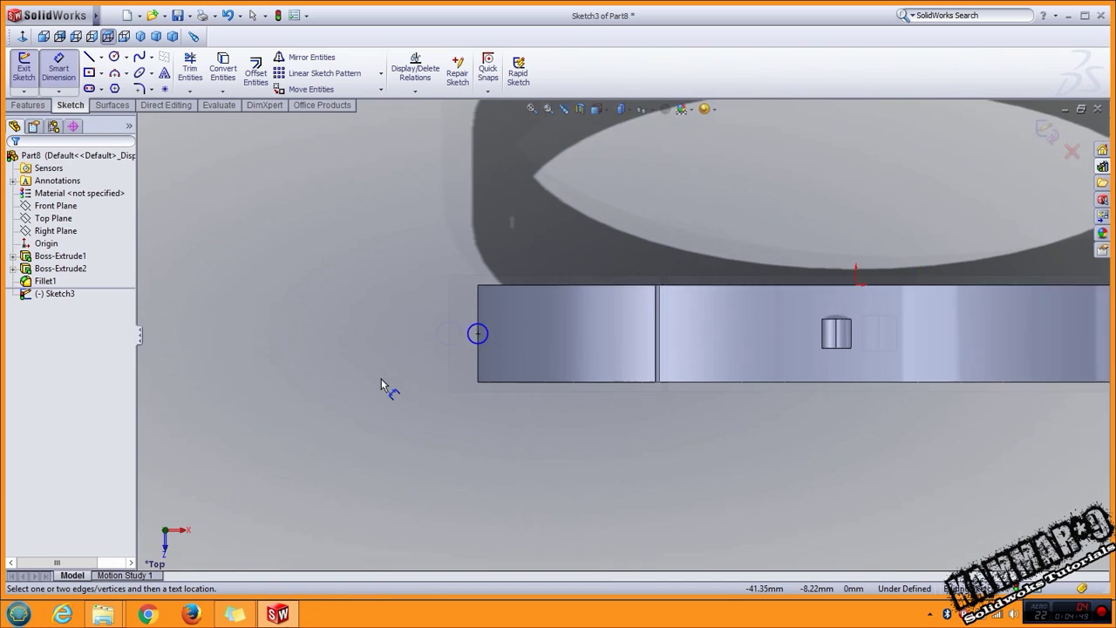
pyautogui.click(1046, 131)
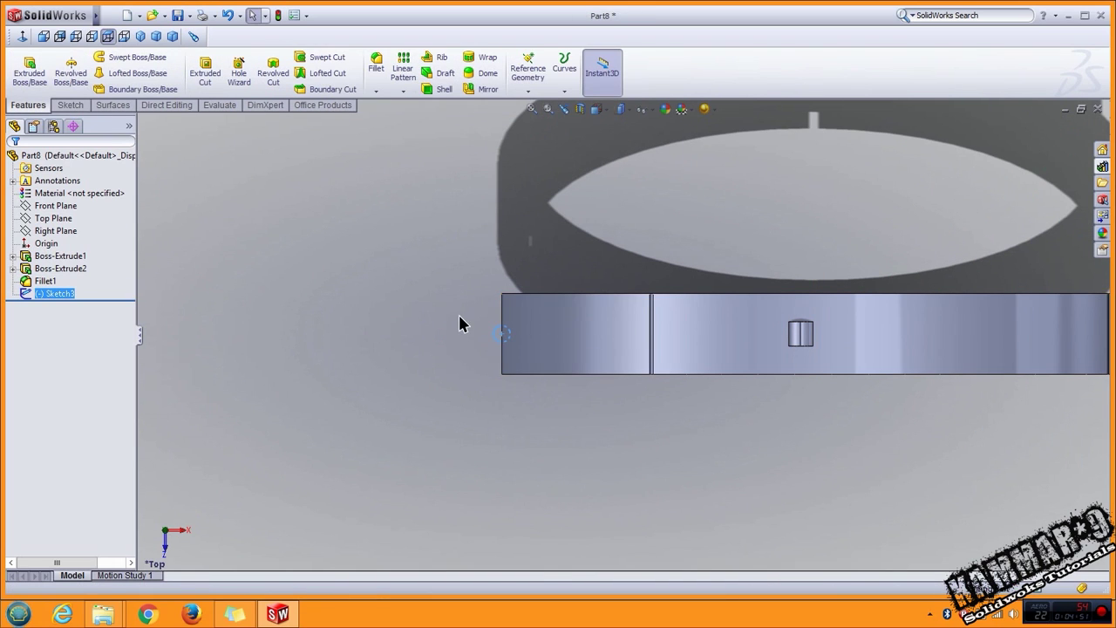
pyautogui.press('Delete')
pyautogui.click(641, 226)
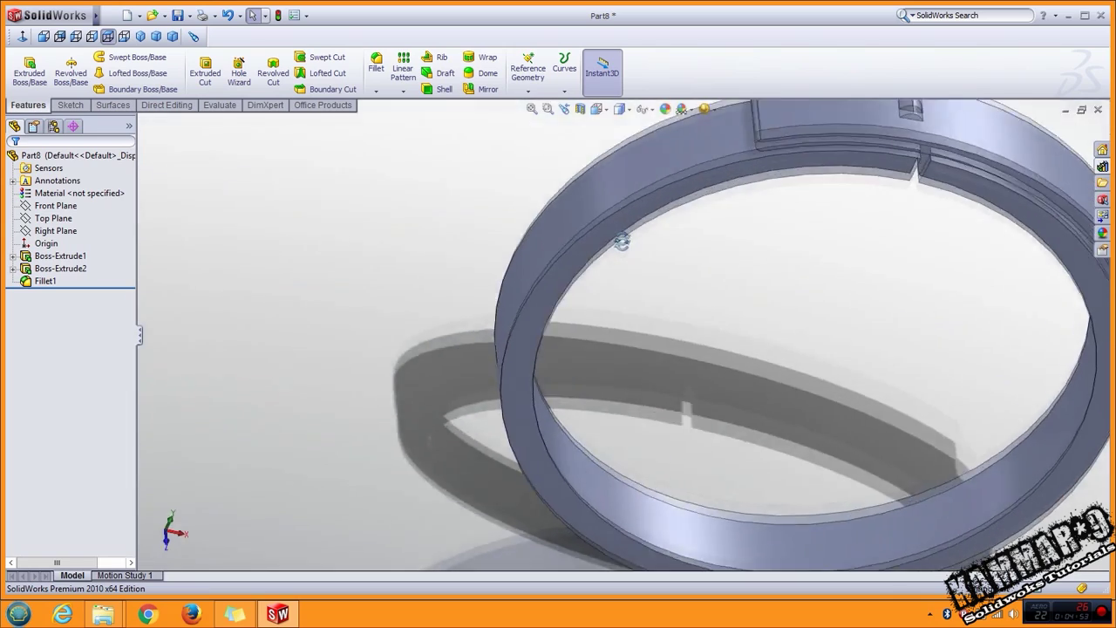
# Step: Start a circle sketch on the Right Plane, viewed from the left in wireframe
pyautogui.moveTo(582, 342); pyautogui.dragTo(792, 269, button='middle')
pyautogui.scroll(-5, 792, 270)
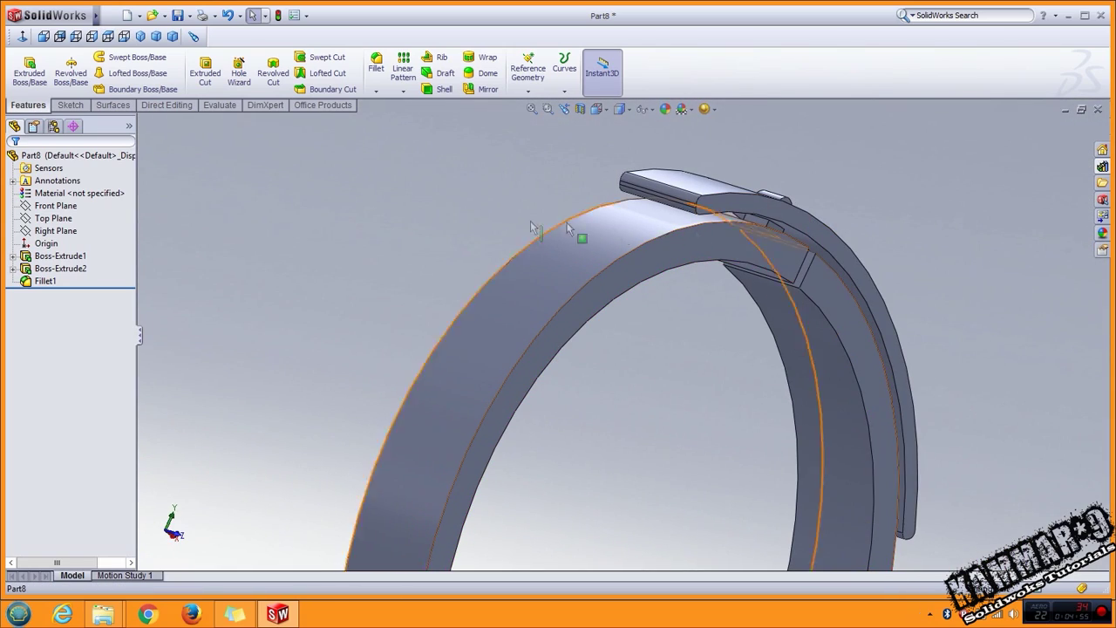
pyautogui.click(70, 229)
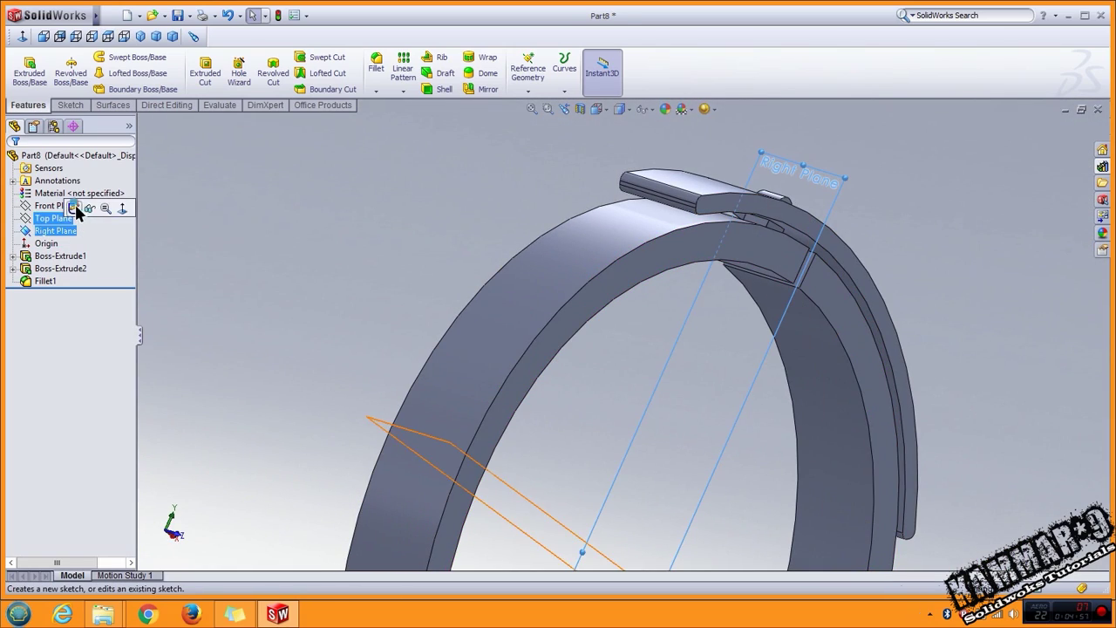
pyautogui.click(74, 209)
pyautogui.click(115, 58)
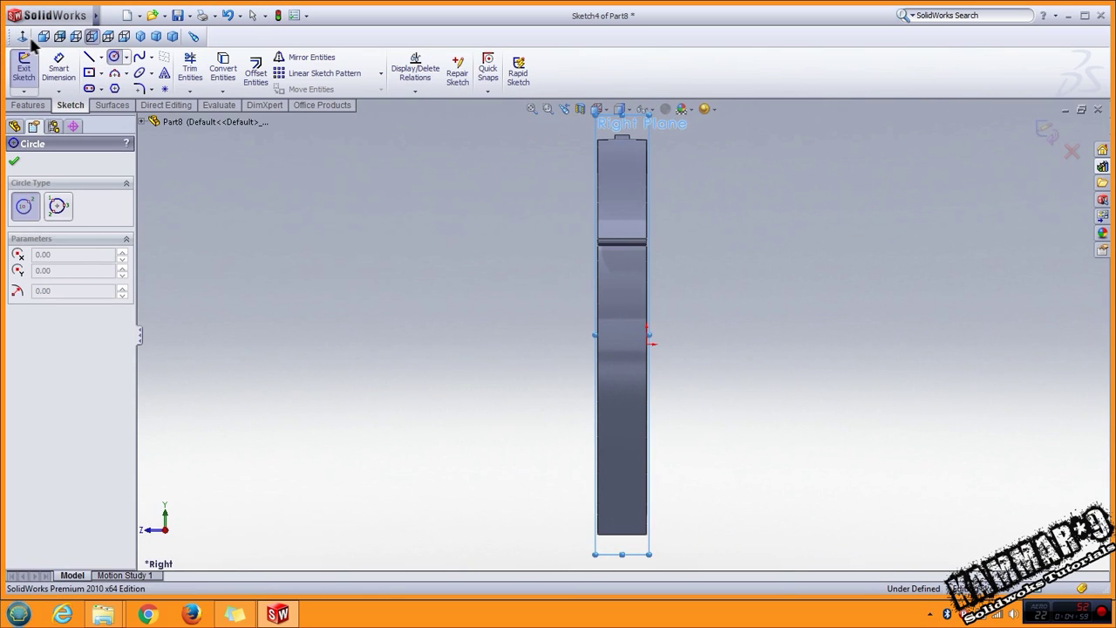
pyautogui.click(75, 36)
pyautogui.scroll(-3, 635, 179)
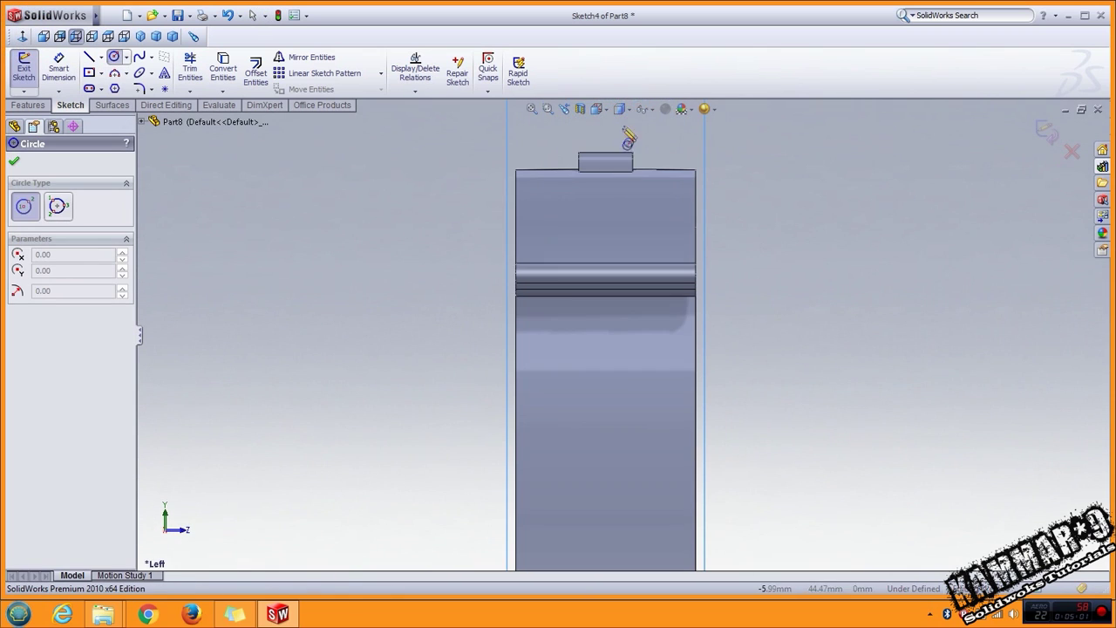
pyautogui.click(621, 108)
pyautogui.click(621, 152)
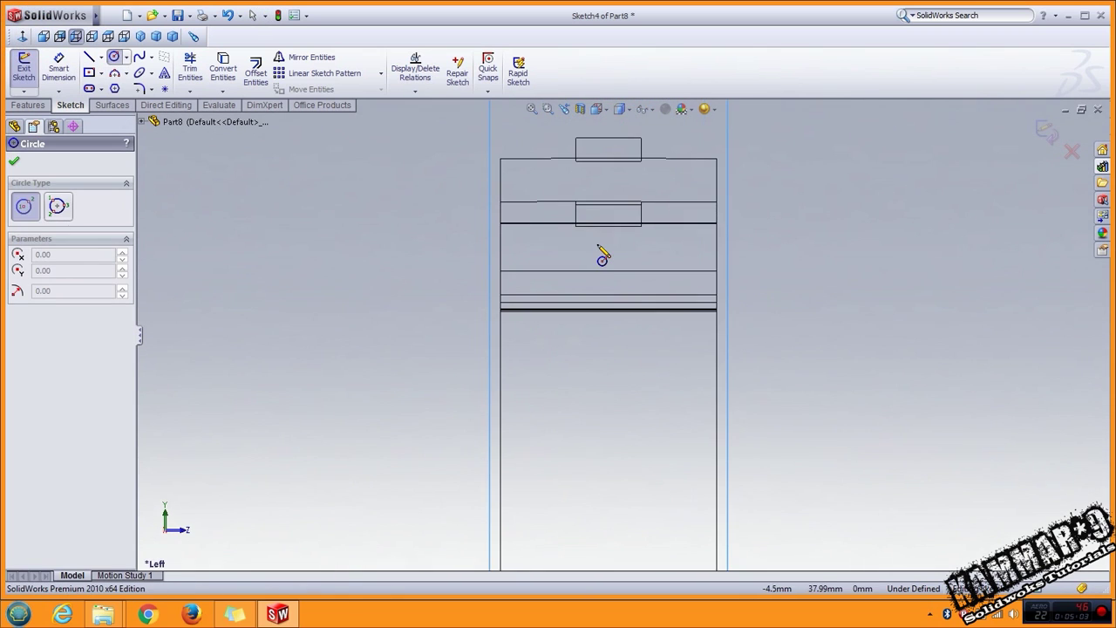
pyautogui.scroll(-2, 654, 239)
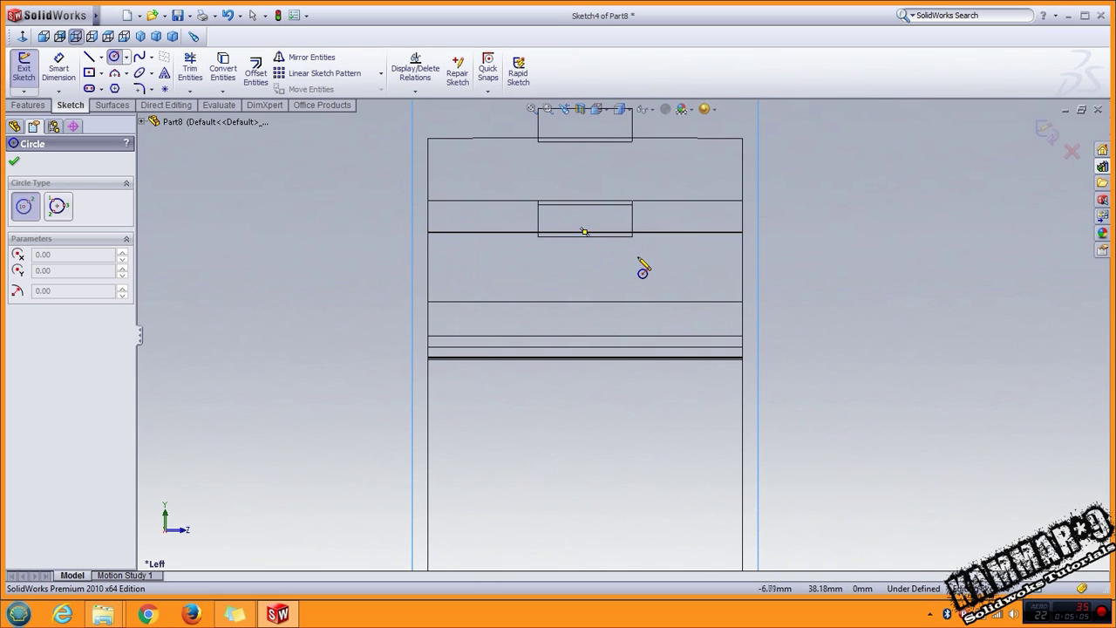
# Step: Draw a circle centred on the tab edge and dimension its diameter to 2 mm
pyautogui.click(584, 232)
pyautogui.click(600, 269)
pyautogui.moveTo(654, 269); pyautogui.dragTo(689, 195, button='right')
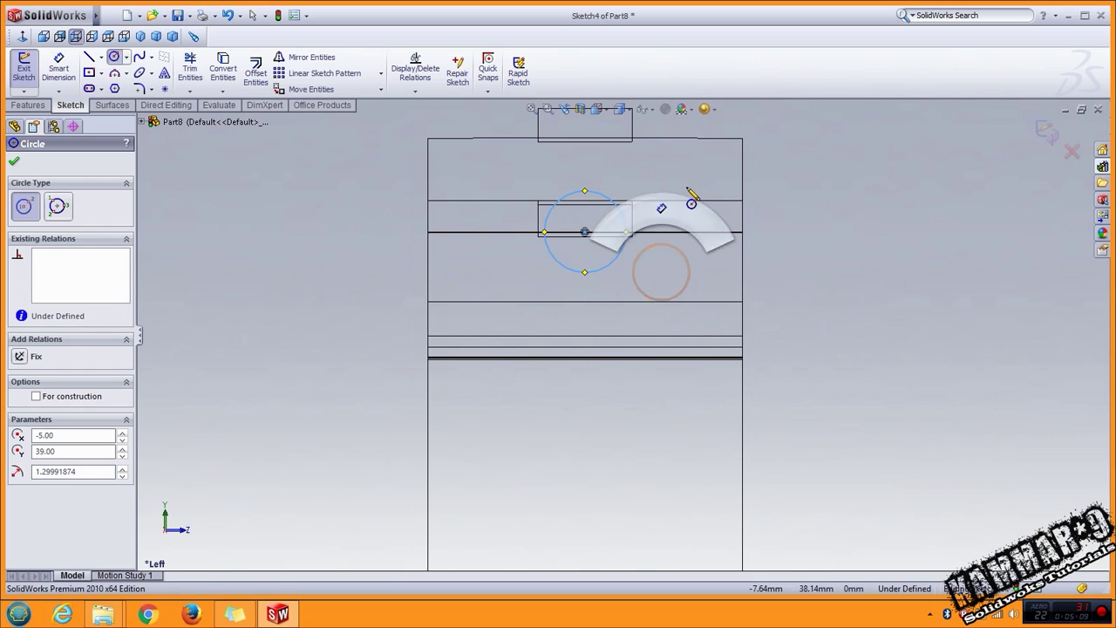
pyautogui.click(627, 220)
pyautogui.click(672, 177)
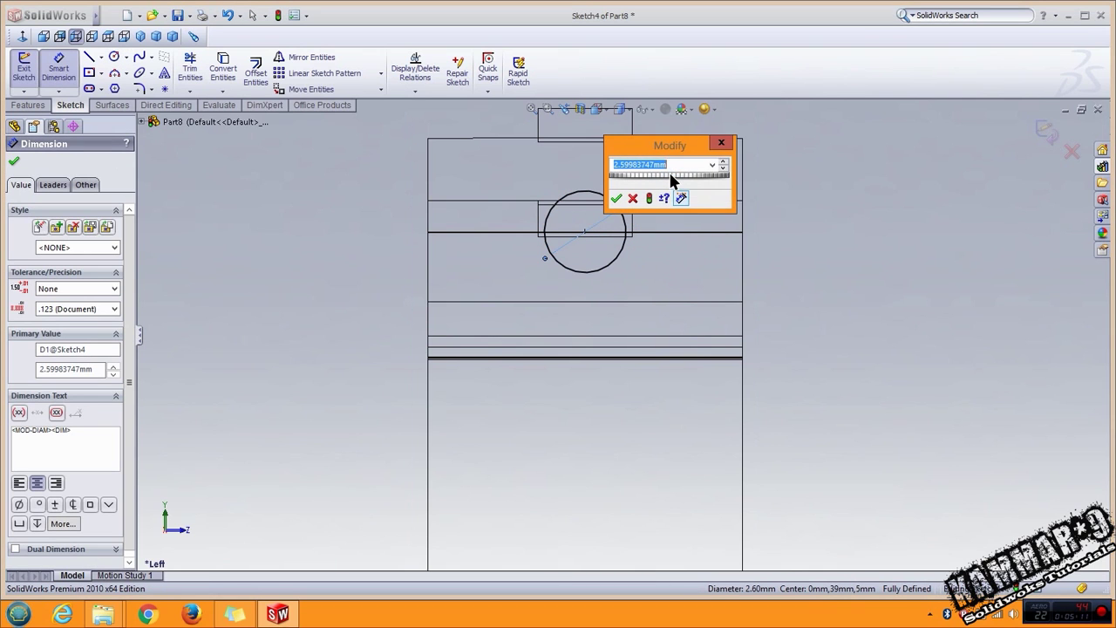
pyautogui.write('2')
pyautogui.press('Return')
pyautogui.press('z')
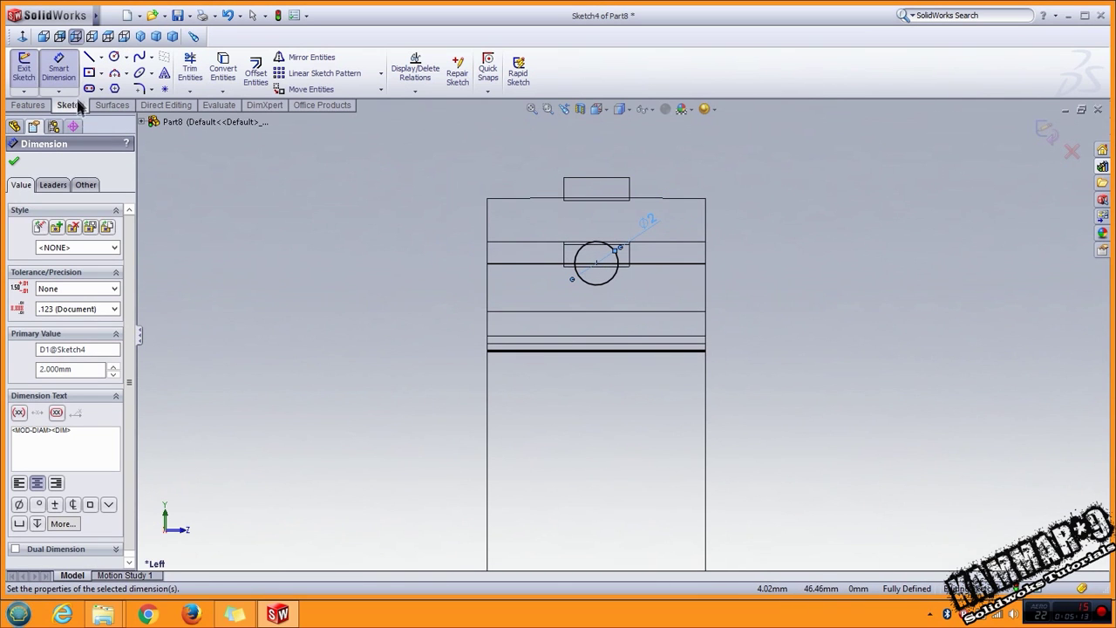
# Step: Add a construction centerline axis starting at the part's bottom edge
pyautogui.click(101, 57)
pyautogui.click(98, 76)
pyautogui.press('z')
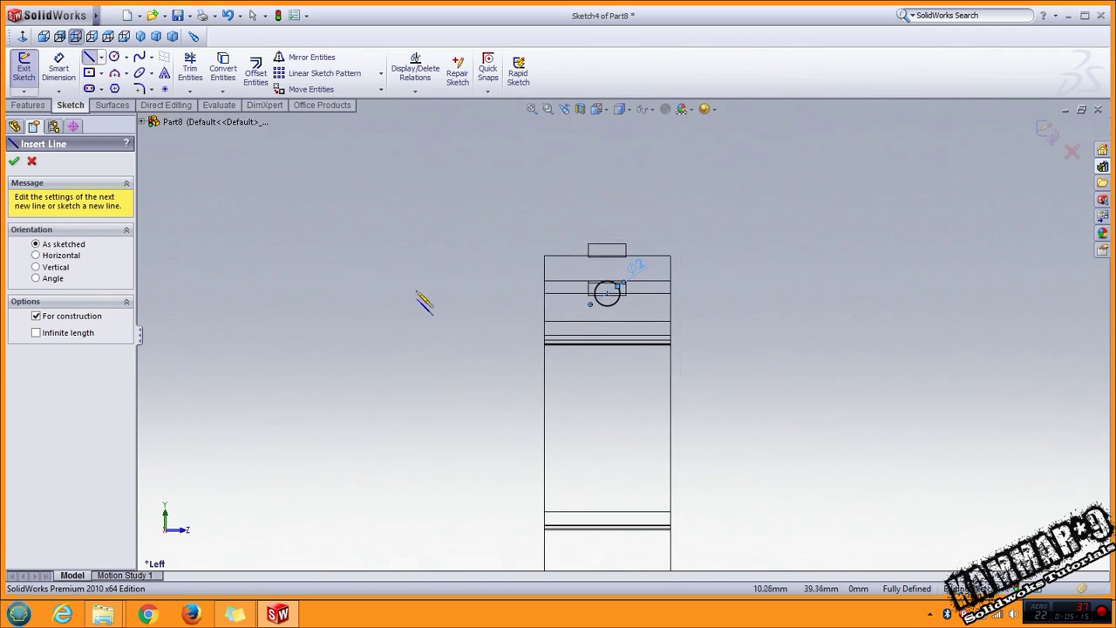
pyautogui.press('z')
pyautogui.click(584, 552)
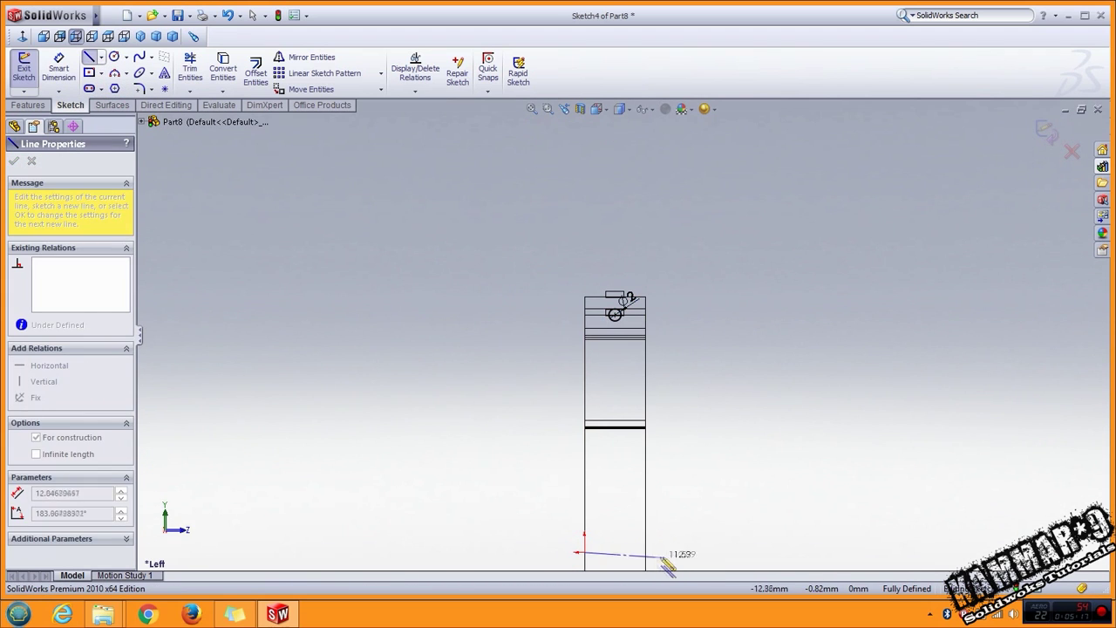
pyautogui.press('Escape')
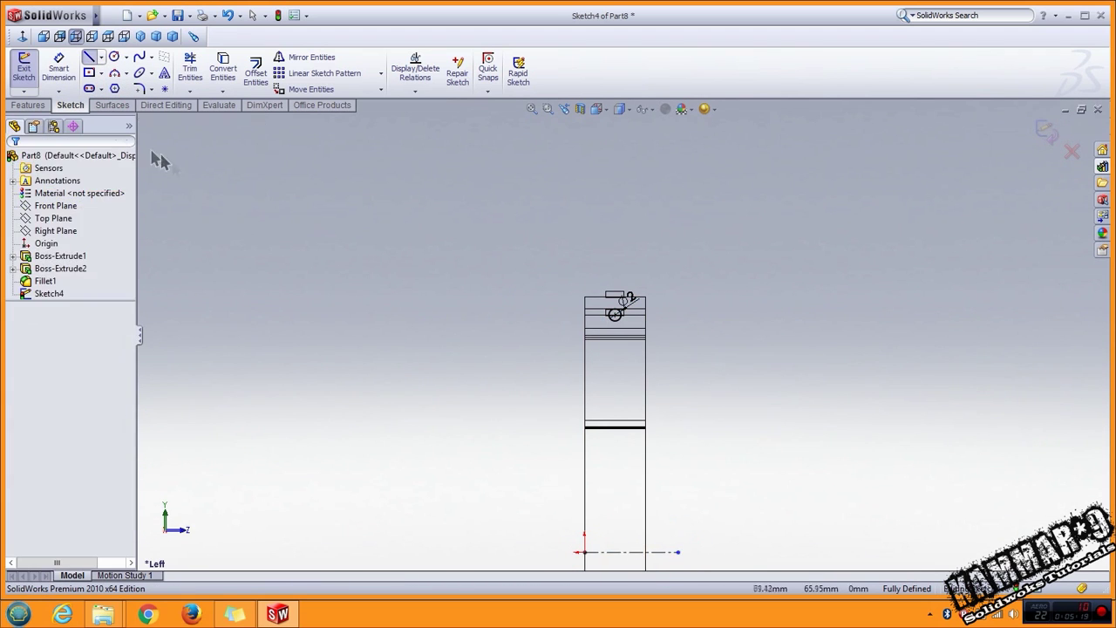
pyautogui.click(28, 105)
# Step: Revolve-cut the 2 mm circle 360°, then show the ring shaded with edges in trimetric view
pyautogui.click(268, 83)
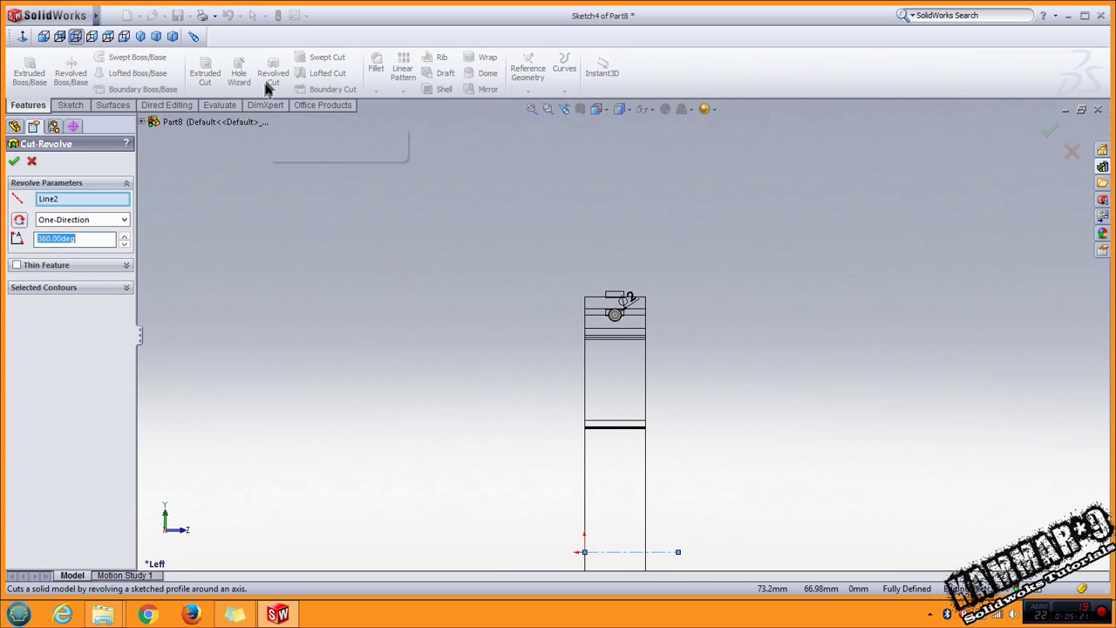
pyautogui.click(17, 160)
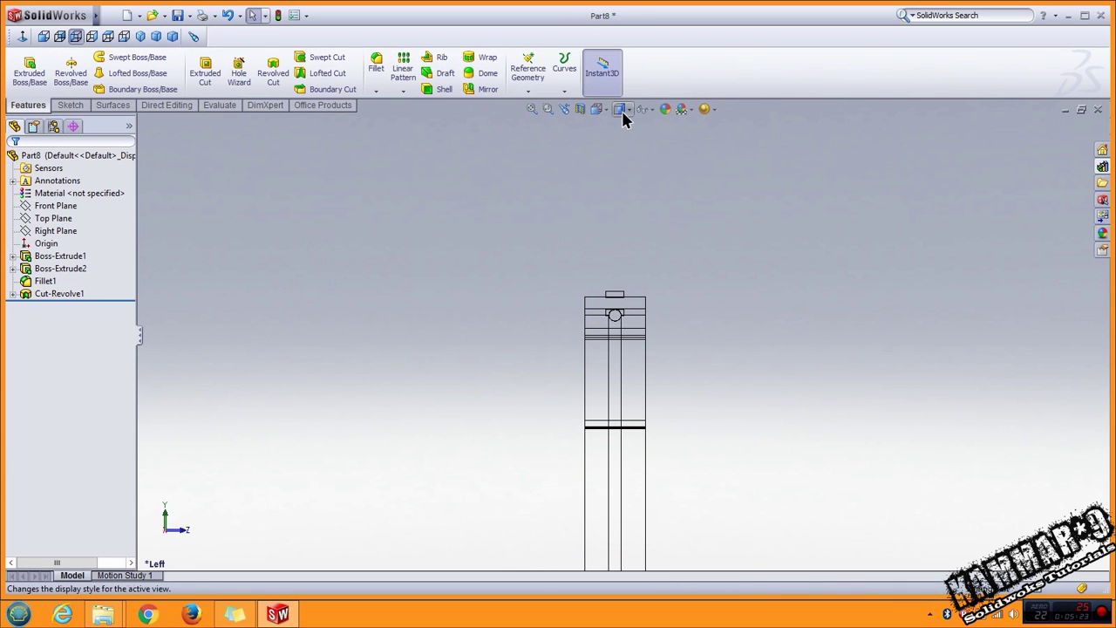
pyautogui.click(620, 109)
pyautogui.click(621, 129)
pyautogui.moveTo(661, 279)
pyautogui.mouseDown(button='middle')
pyautogui.moveTo(602, 250)
pyautogui.moveTo(691, 279)
pyautogui.moveTo(704, 236)
pyautogui.moveTo(705, 282)
pyautogui.moveTo(608, 341)
pyautogui.moveTo(616, 367)
pyautogui.moveTo(703, 448)
pyautogui.moveTo(610, 379)
pyautogui.mouseUp(button='middle')
pyautogui.hotkey('ctrl', '7')
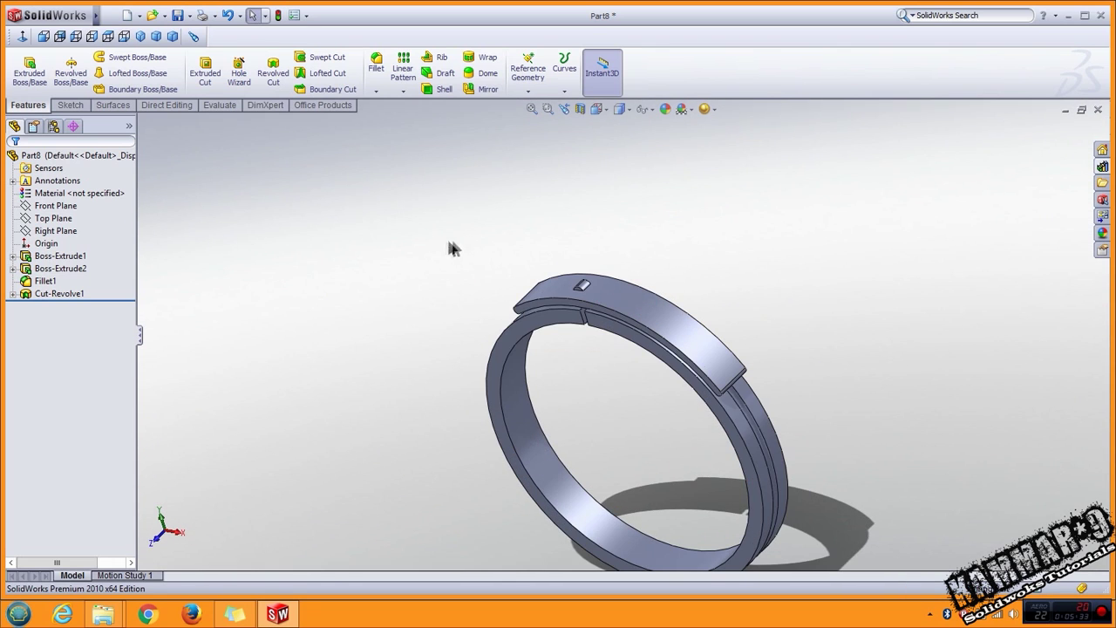
# Step: Fillet the ring's outer edge and a second edge loop with a 2 mm radius
pyautogui.click(376, 65)
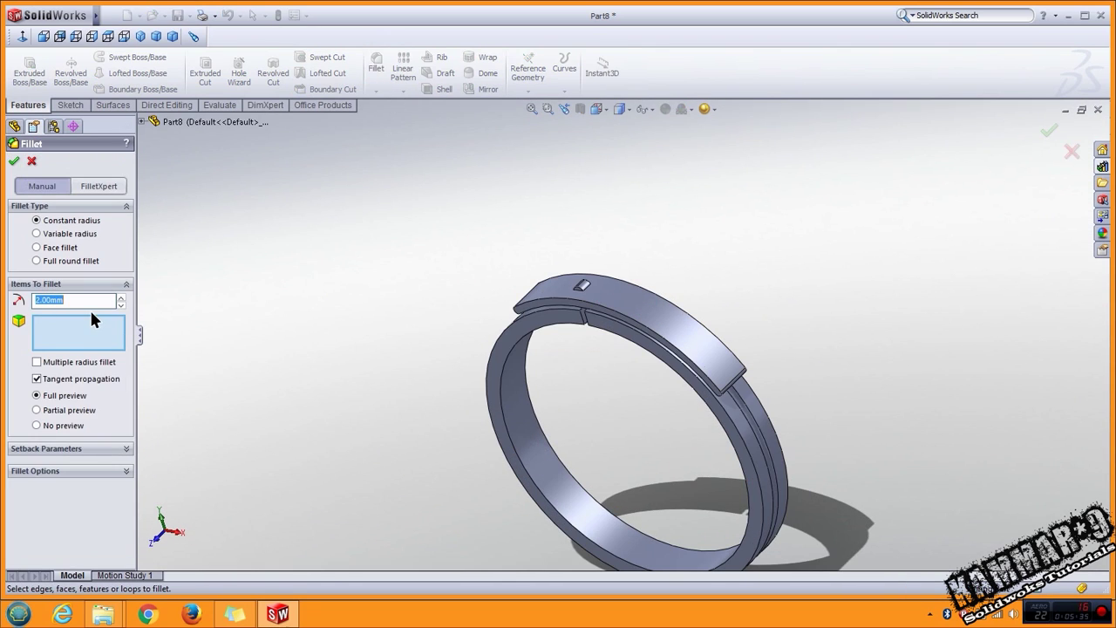
pyautogui.click(509, 322)
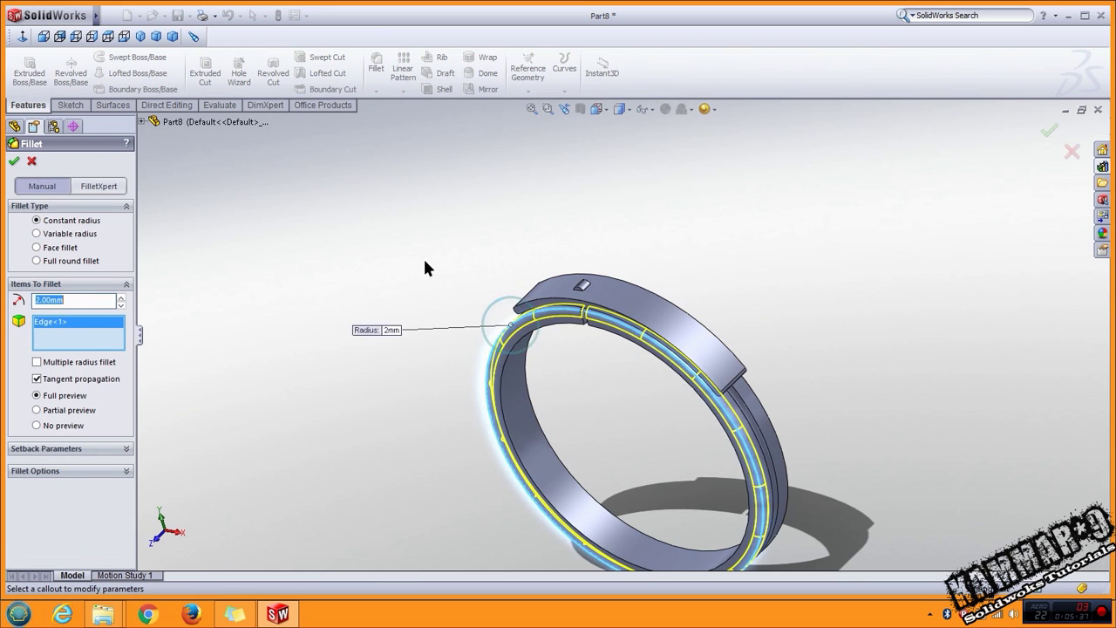
pyautogui.moveTo(427, 267); pyautogui.dragTo(634, 337, button='middle')
pyautogui.click(536, 353)
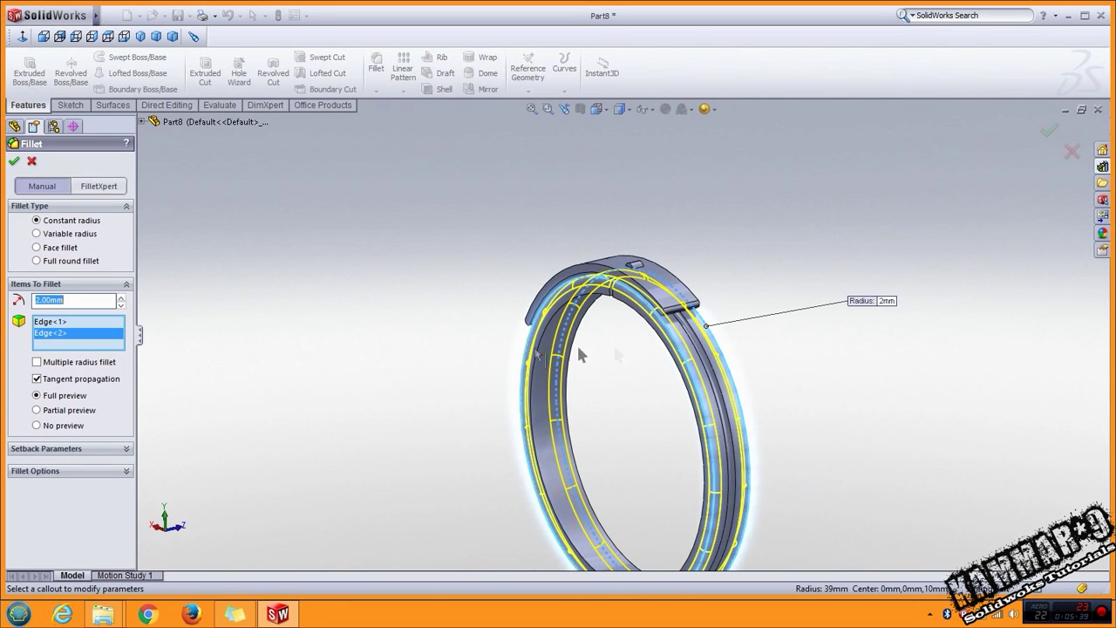
pyautogui.click(13, 162)
pyautogui.moveTo(267, 250)
pyautogui.mouseDown(button='middle')
pyautogui.moveTo(561, 269)
pyautogui.moveTo(563, 359)
pyautogui.mouseUp(button='middle')
# Step: Assign 1060 Alloy as the part's material
pyautogui.press('f')
pyautogui.rightClick(82, 195)
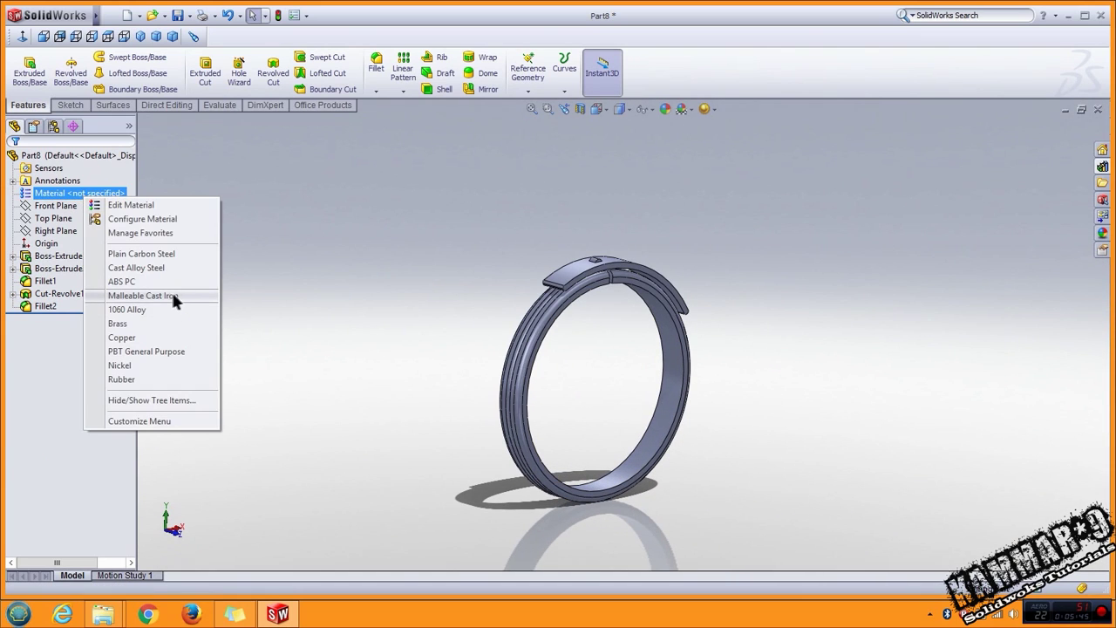
pyautogui.click(139, 309)
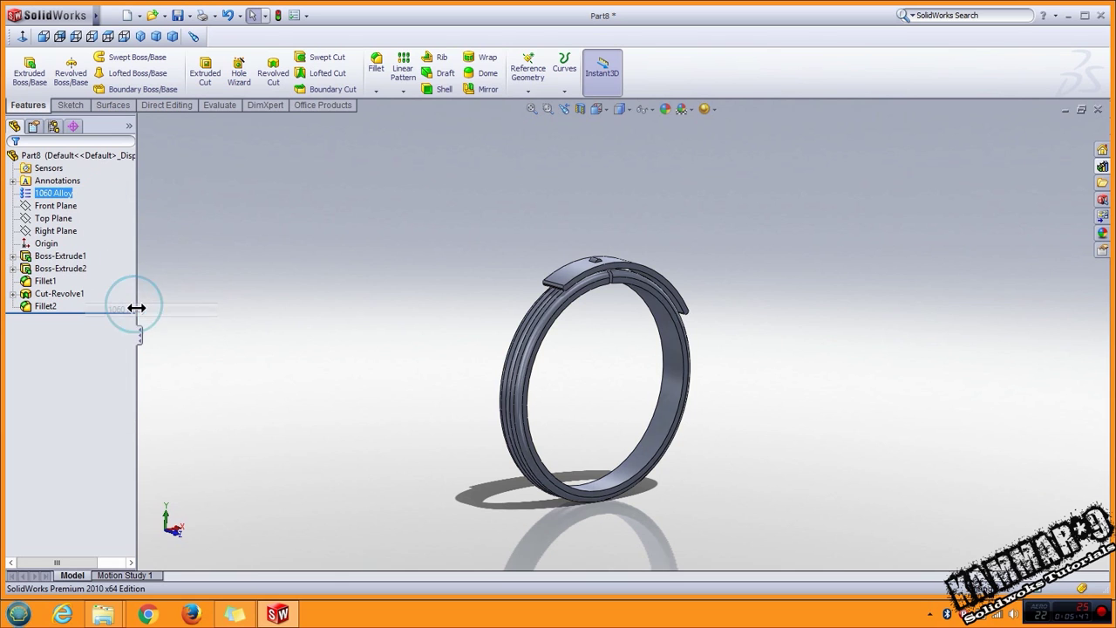
pyautogui.moveTo(346, 261)
pyautogui.mouseDown(button='middle')
pyautogui.moveTo(398, 352)
pyautogui.moveTo(366, 297)
pyautogui.mouseUp(button='middle')
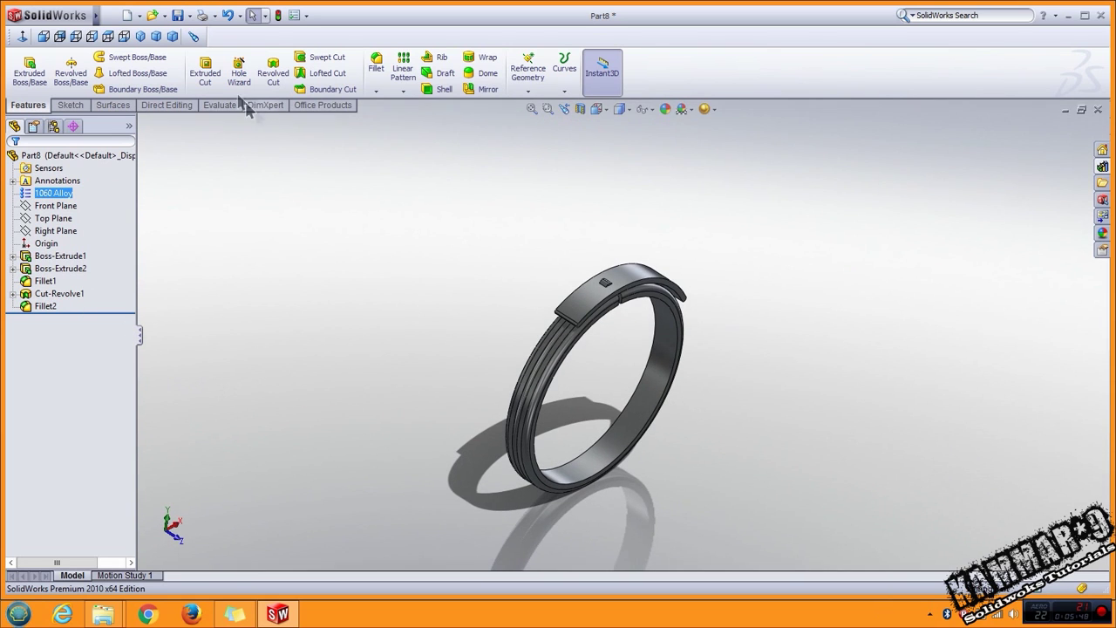
# Step: Save the part as a new file named 'turbo-V-band clamp 01'
pyautogui.click(177, 16)
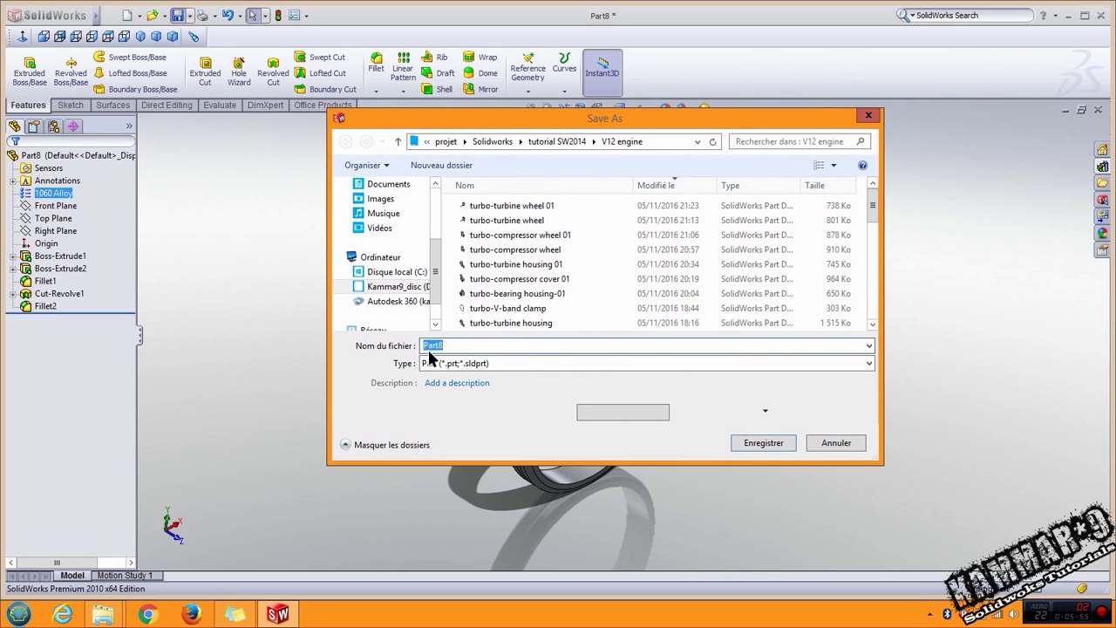
pyautogui.write('tur')
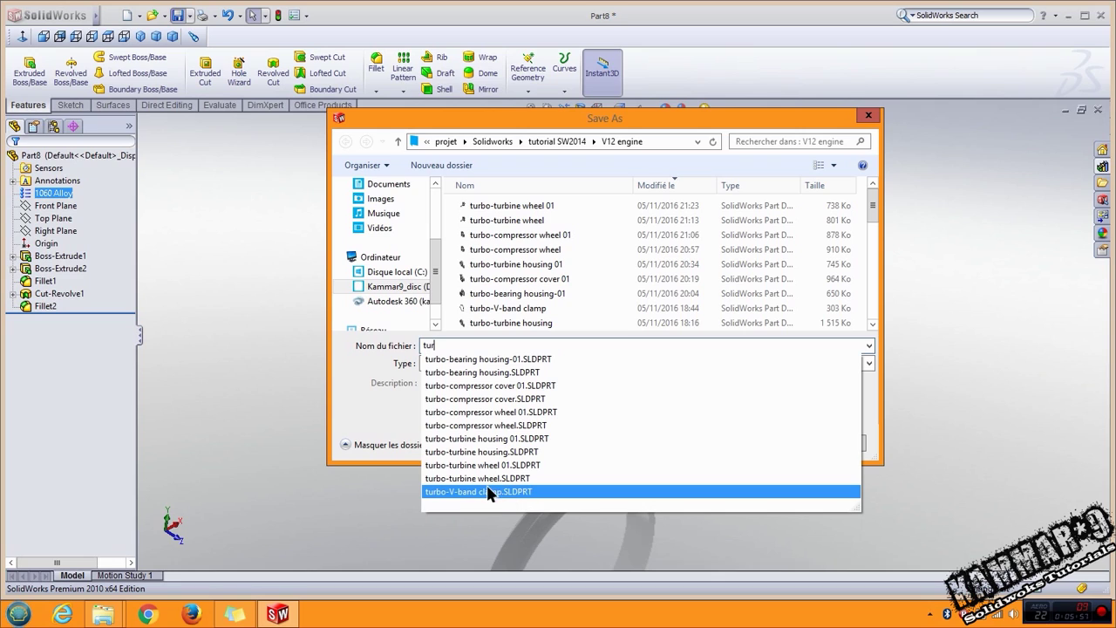
pyautogui.click(471, 492)
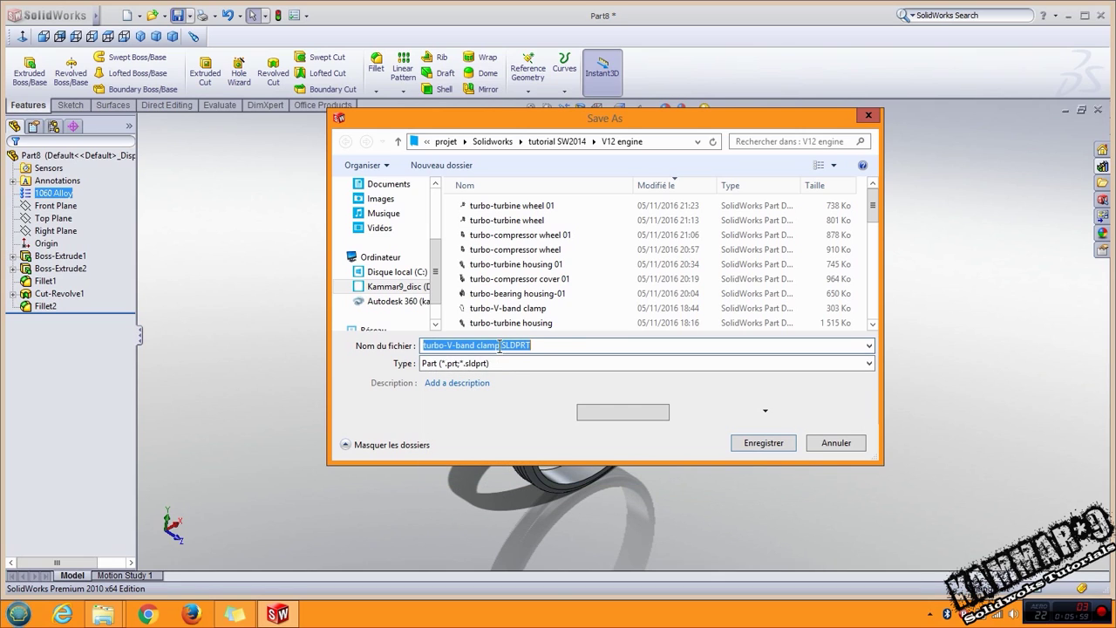
pyautogui.click(500, 346)
pyautogui.hotkey('shift', 'End')
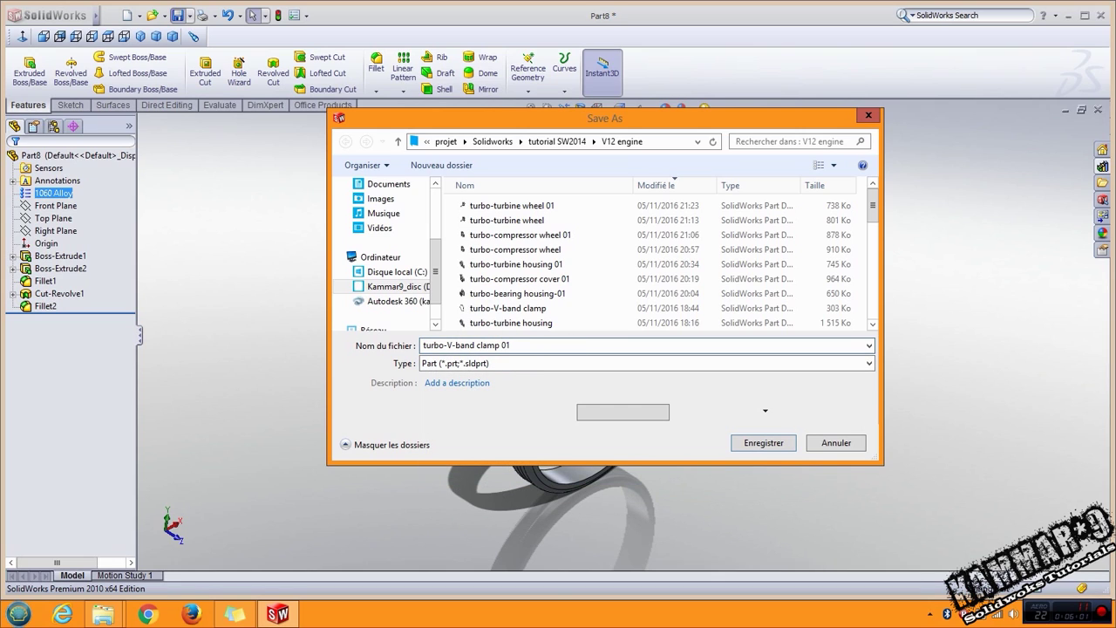
pyautogui.click(780, 446)
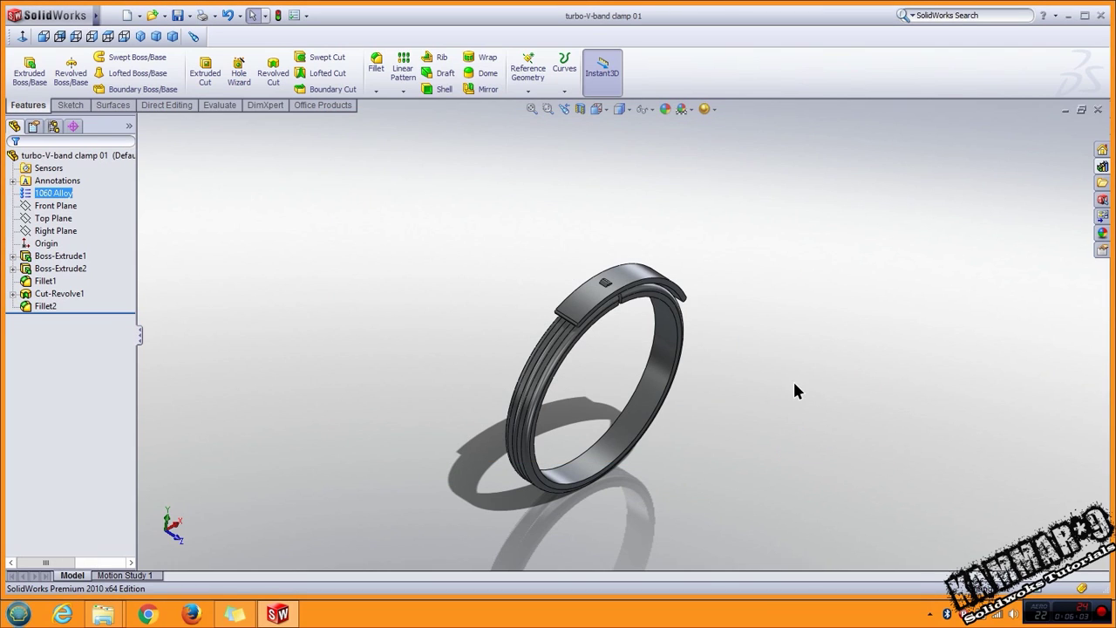